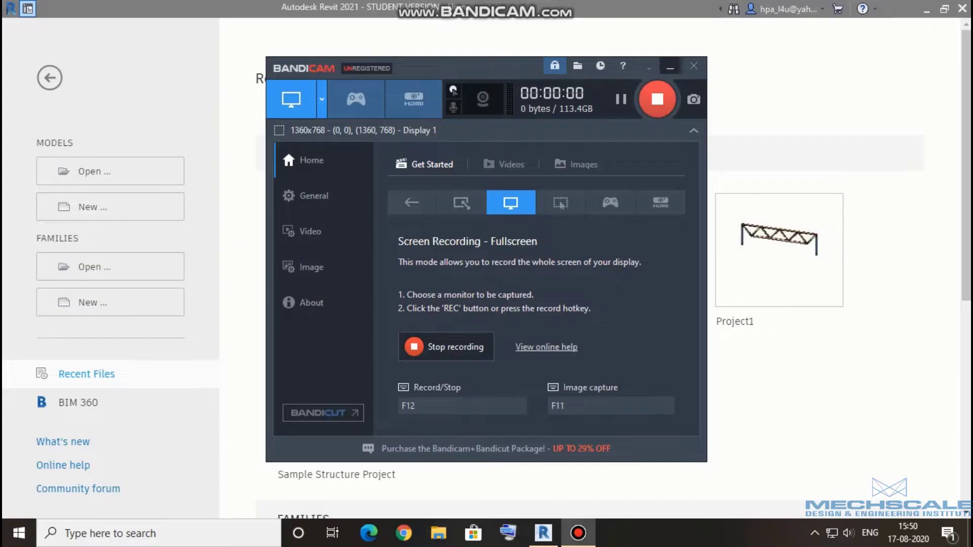
- Create a new family from the English-Imperial Baluster.rft template
left_click(678, 63)
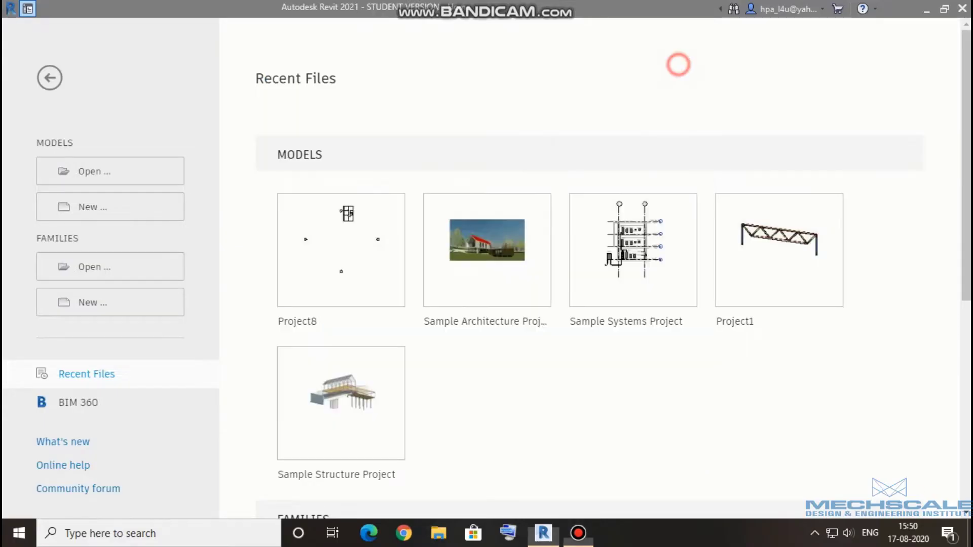
left_click(104, 306)
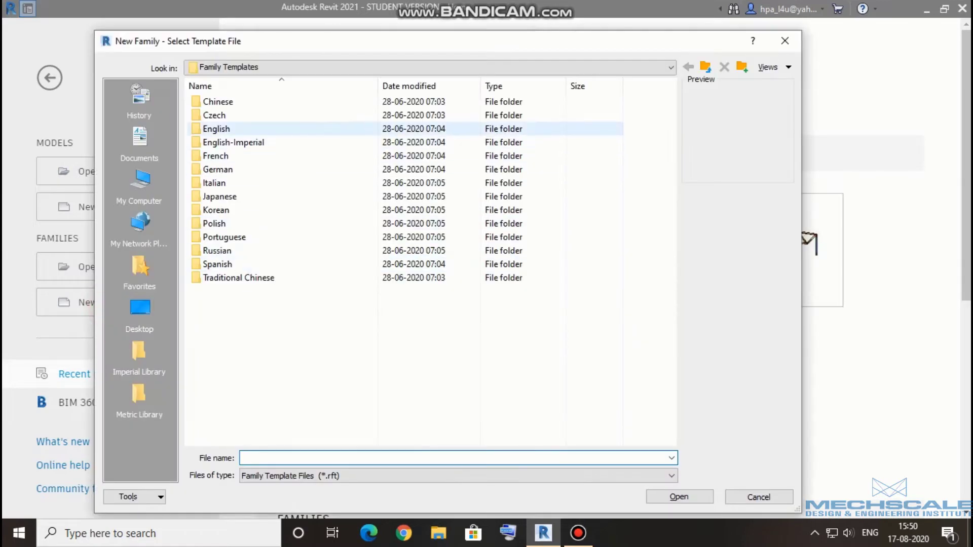
double_click(228, 142)
left_click(228, 142)
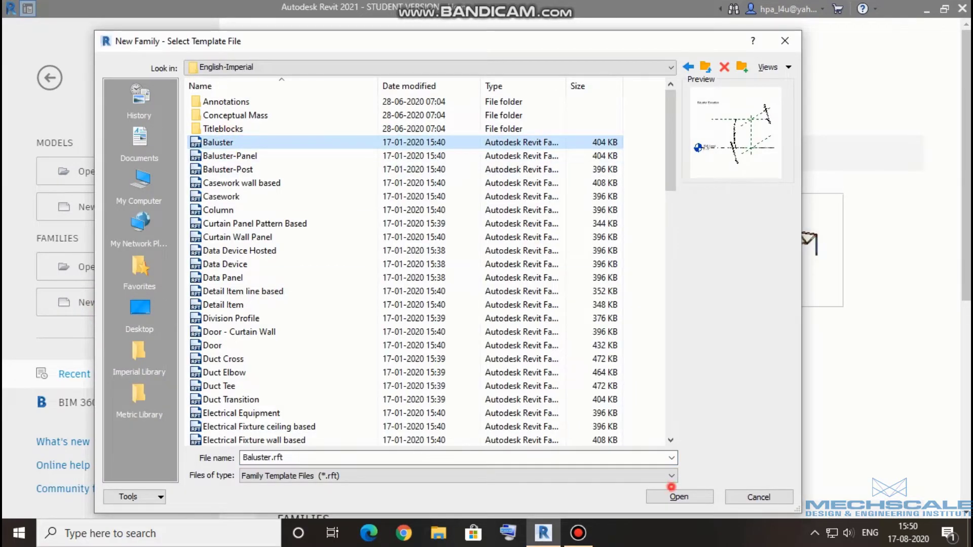
left_click(680, 498)
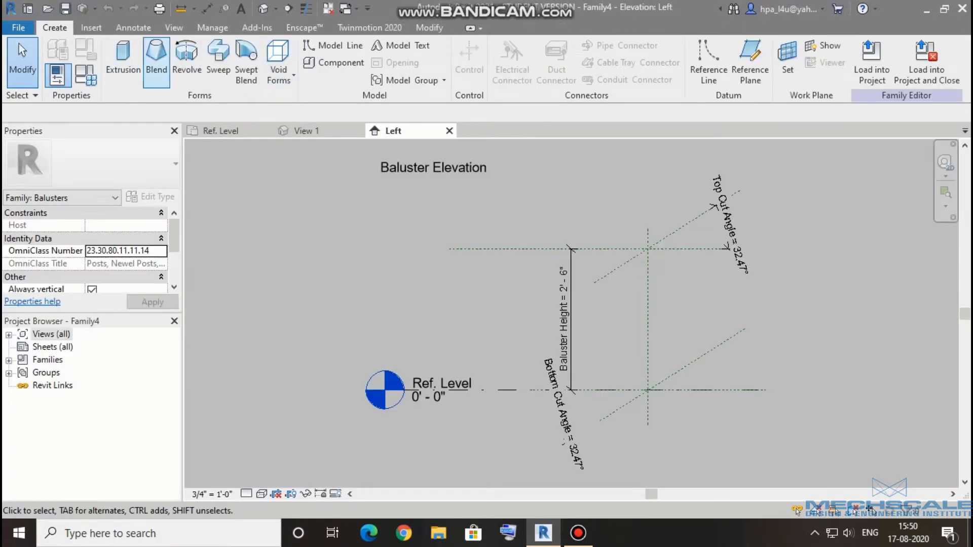
- Start a Revolve with Reference Plane : Center (Left/Right) as its work plane
left_click(187, 61)
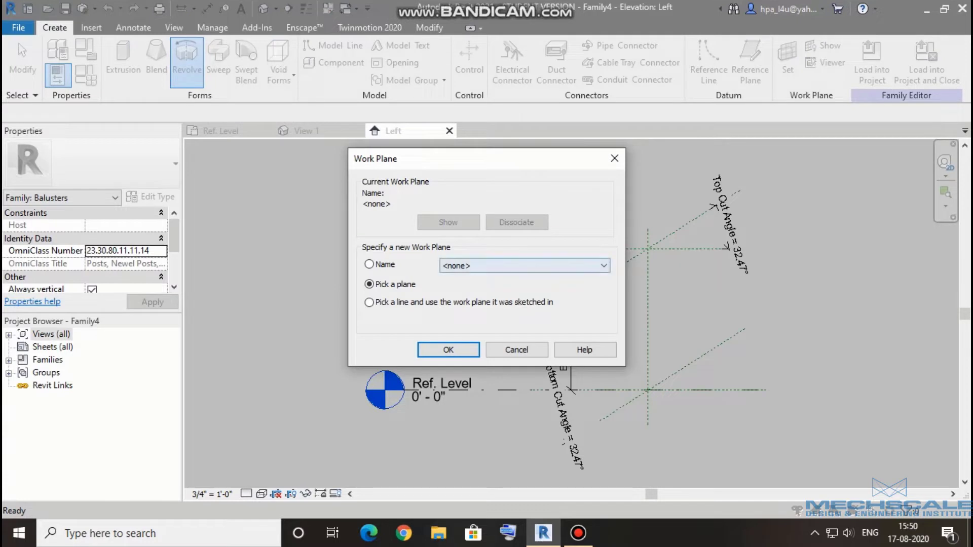
left_click(502, 263)
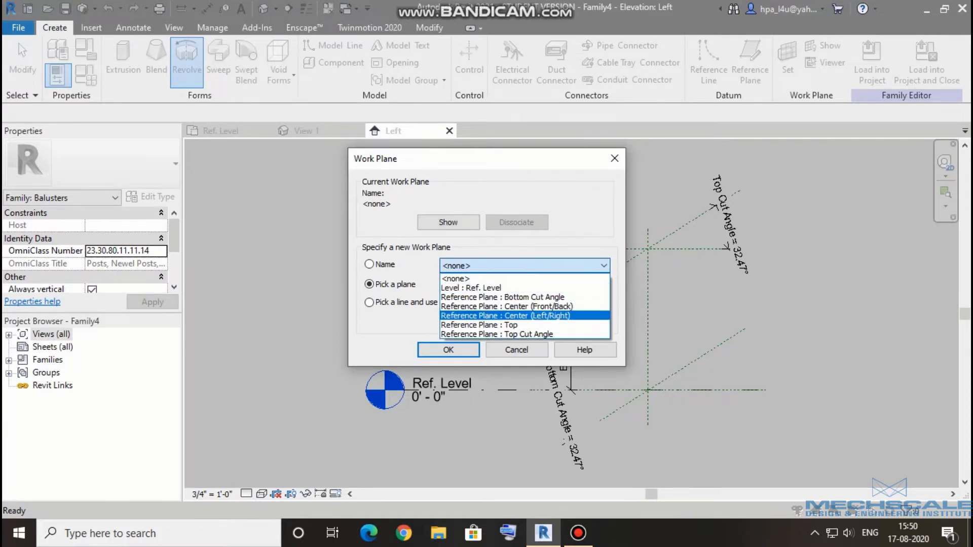
left_click(507, 315)
left_click(446, 349)
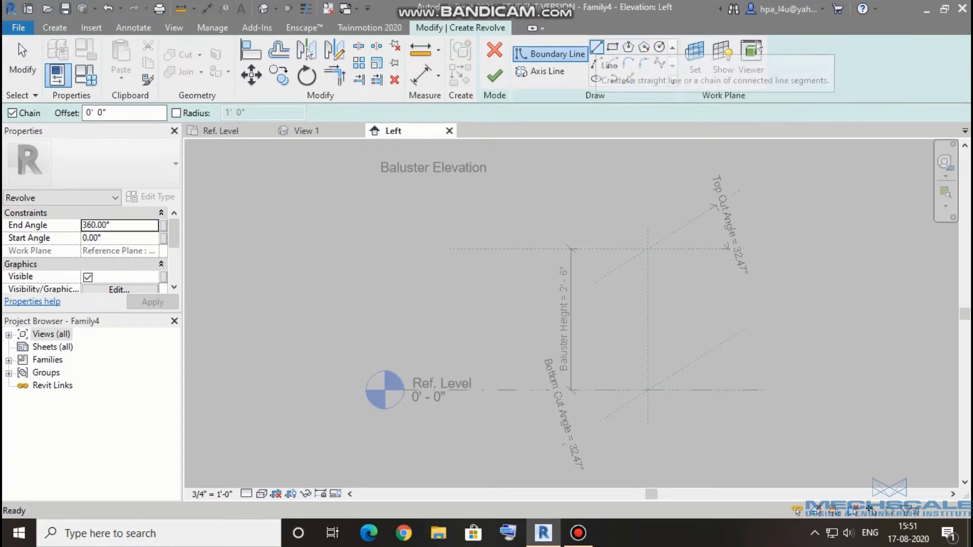
- Draw boundary lines from the Ref. Level: vertical, short step, tall vertical, and top segment
left_click(597, 47)
scroll(663, 398, "up", 3)
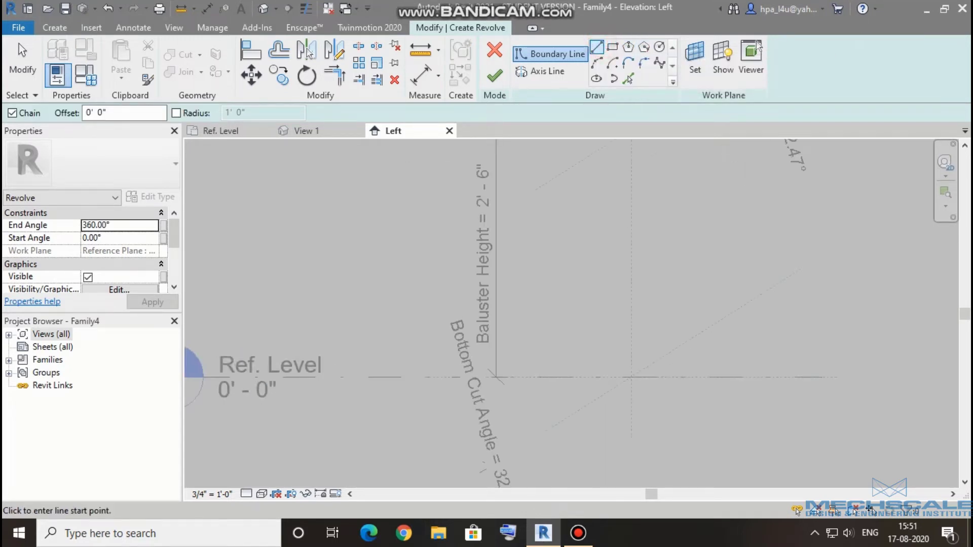
scroll(663, 399, "up", 3)
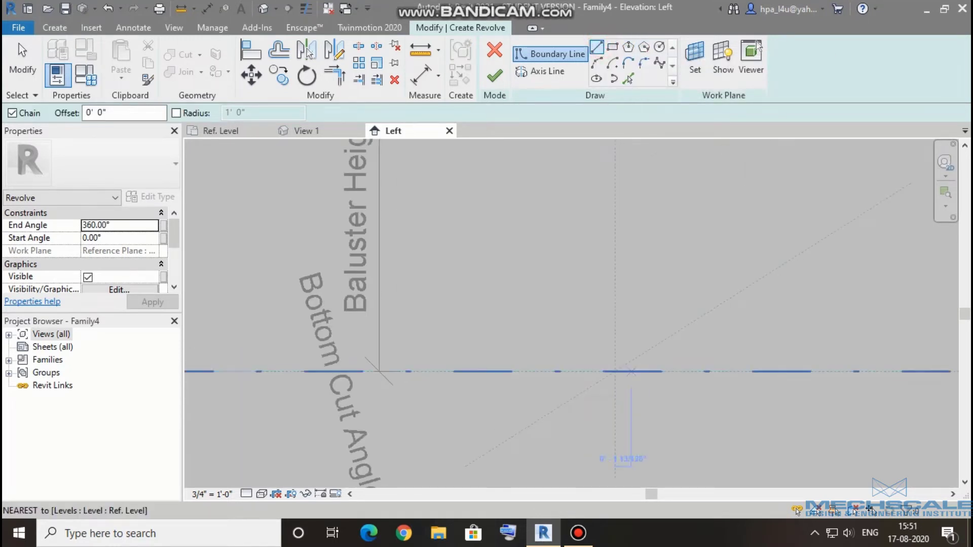
left_click(632, 371)
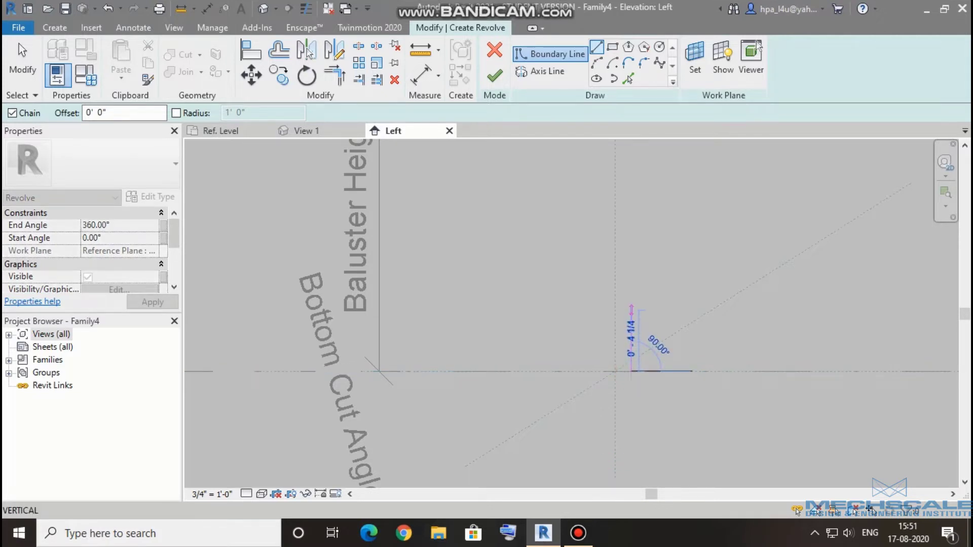
left_click(631, 310)
scroll(623, 309, "up", 3)
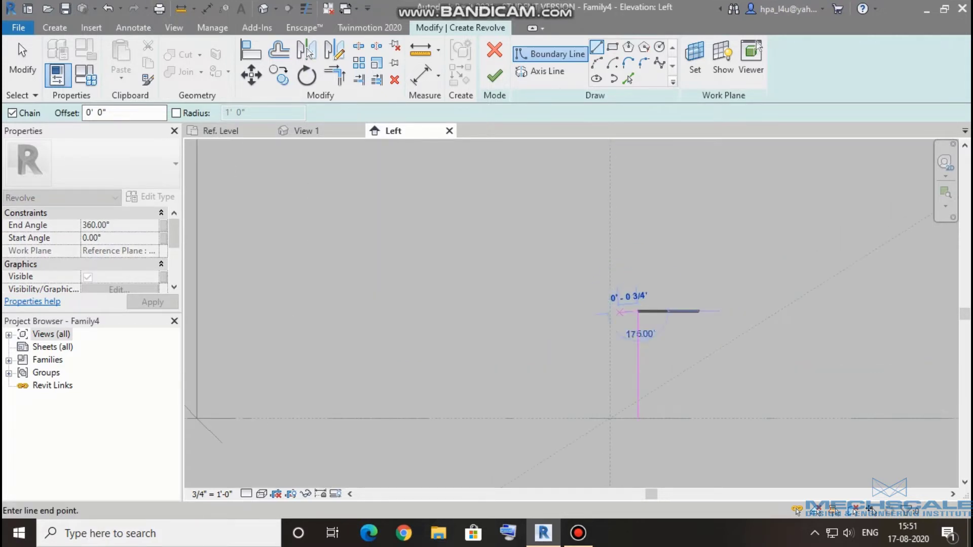
left_click(619, 311)
scroll(619, 223, "up", 1)
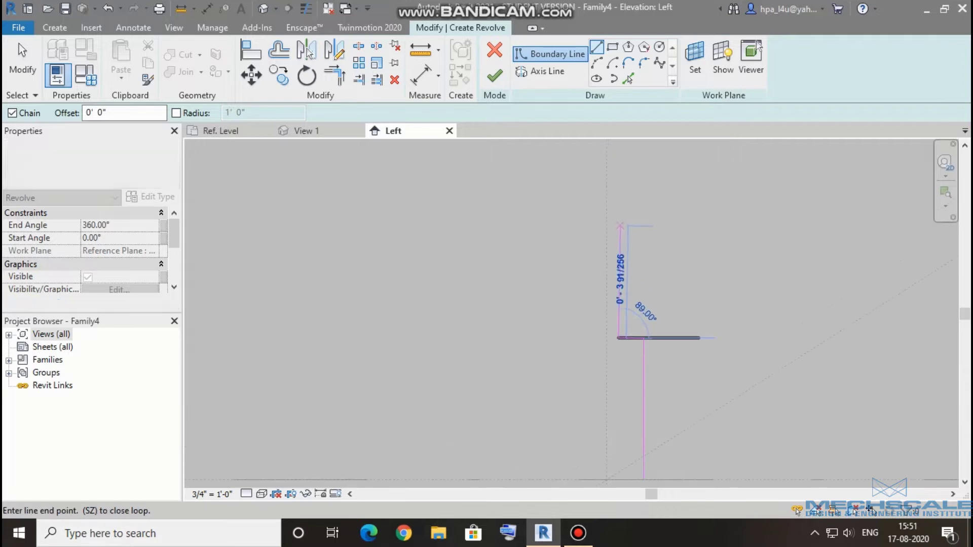
left_click(620, 222)
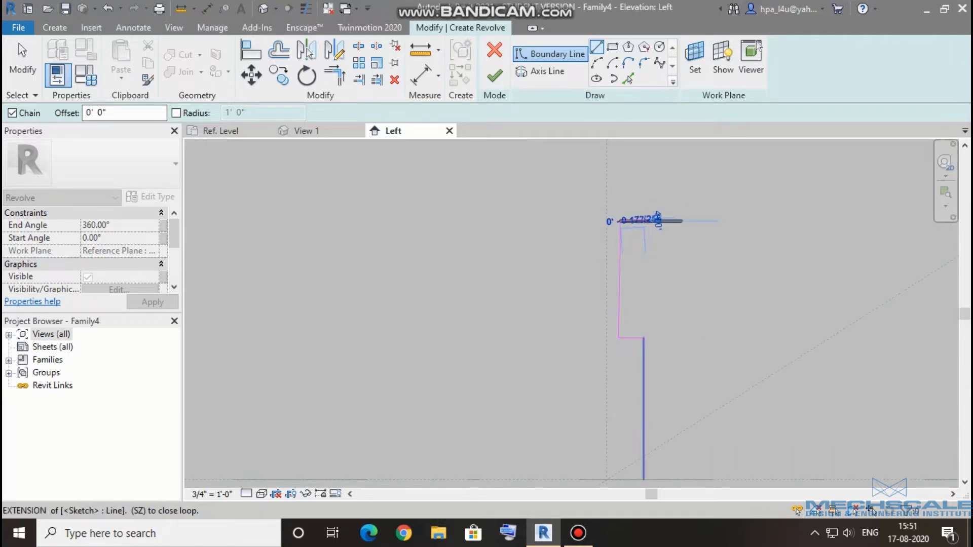
left_click(645, 219)
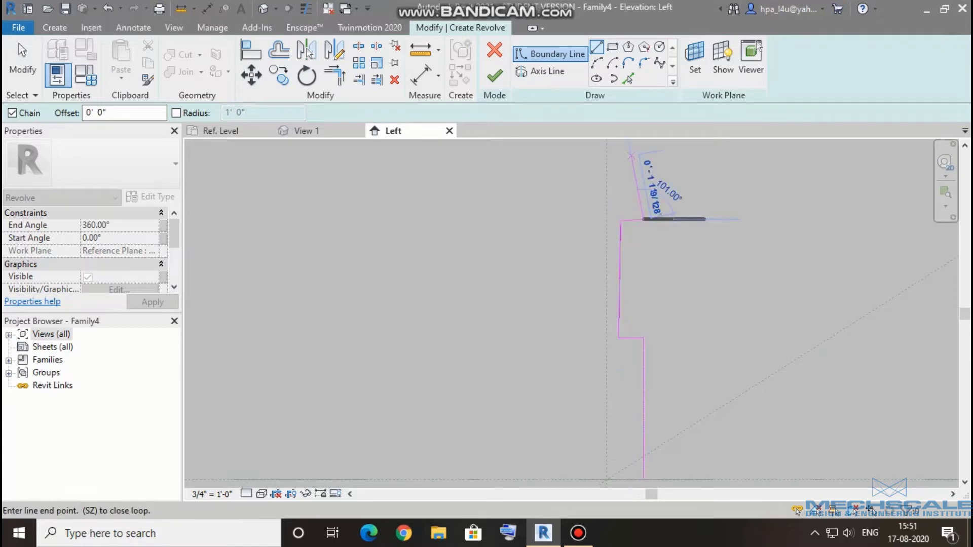
scroll(646, 218, "up", 2)
scroll(645, 218, "up", 1)
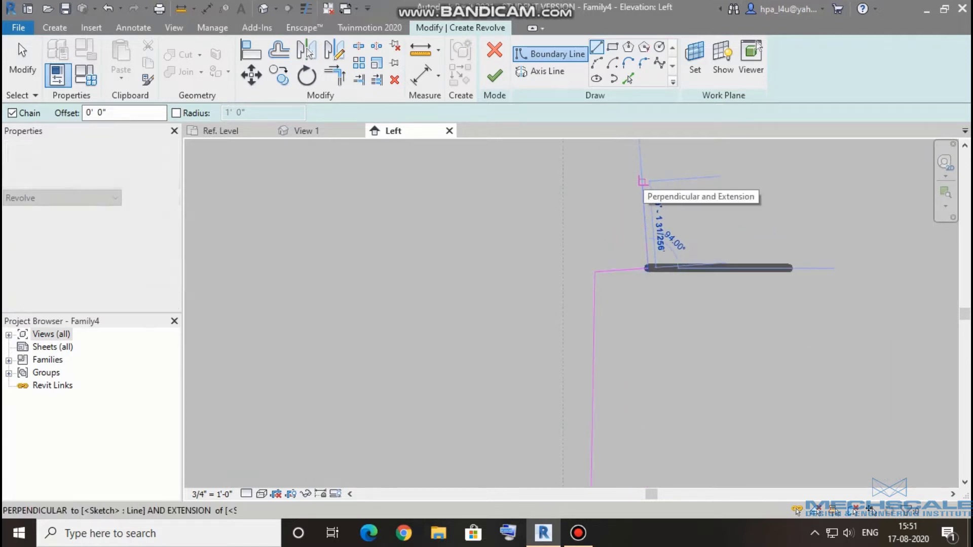
key("Escape")
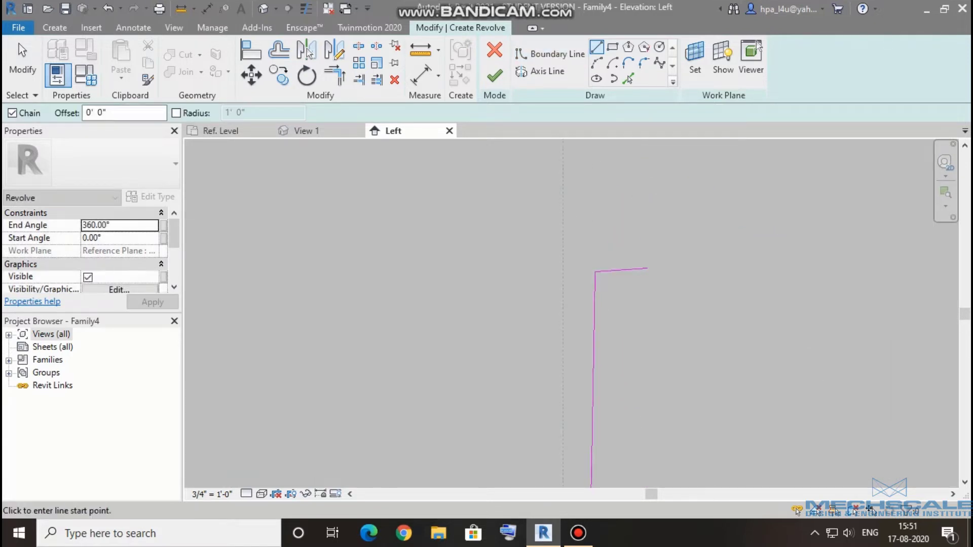
key("Escape")
- Change the top profile segment's angle from 95° to 90°
left_click(626, 269)
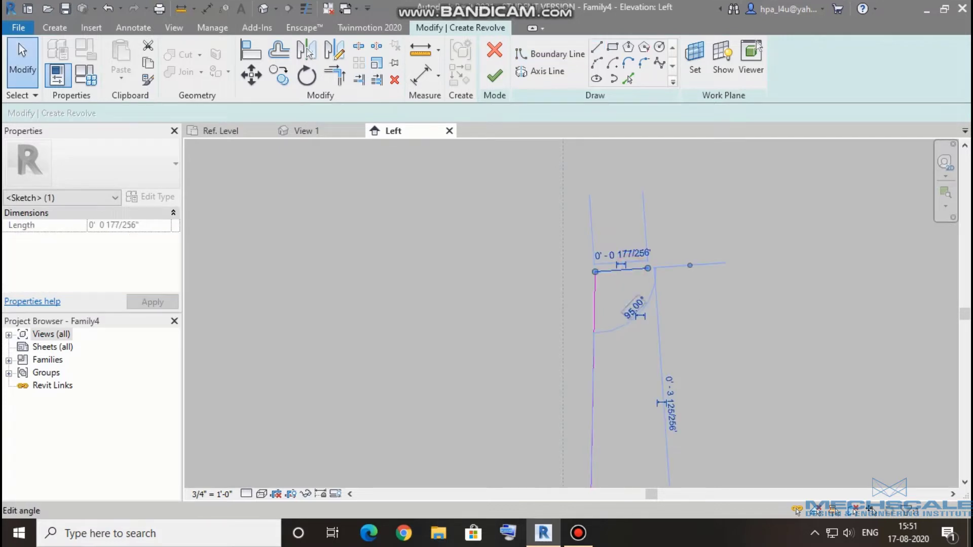
left_click(631, 318)
type("90")
key("Return")
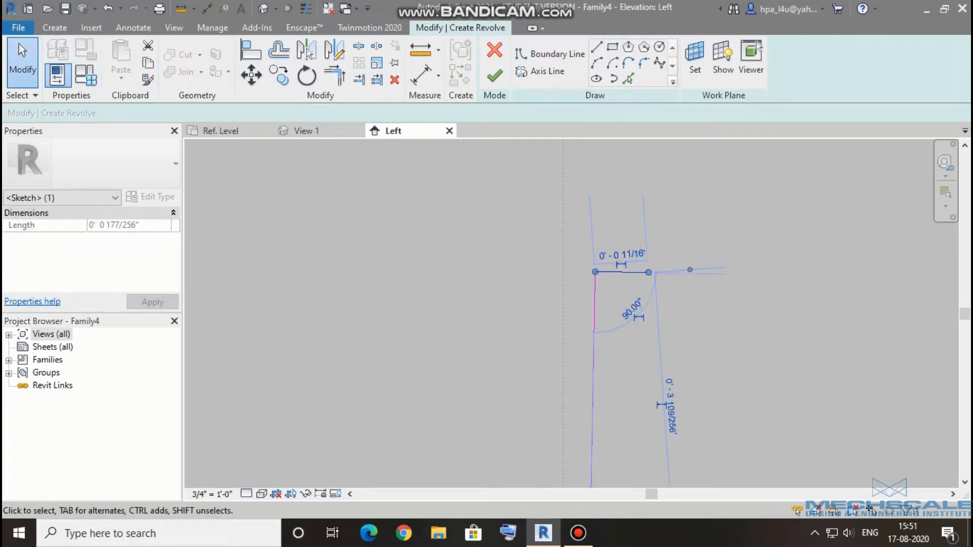
left_click(749, 232)
- Window-select and delete the upper vertical and top profile lines
middle_click_drag(749, 232, 784, 223)
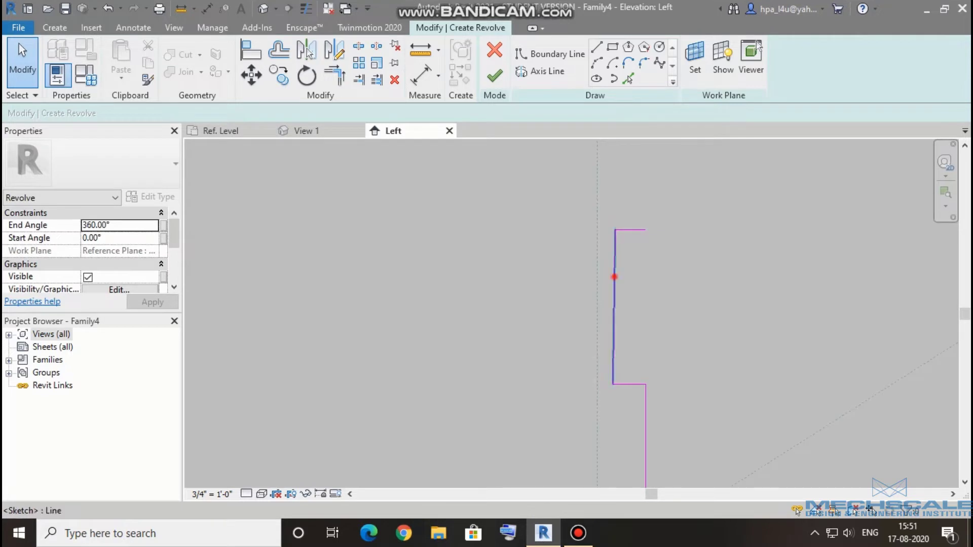
left_click(614, 274)
left_click(645, 321)
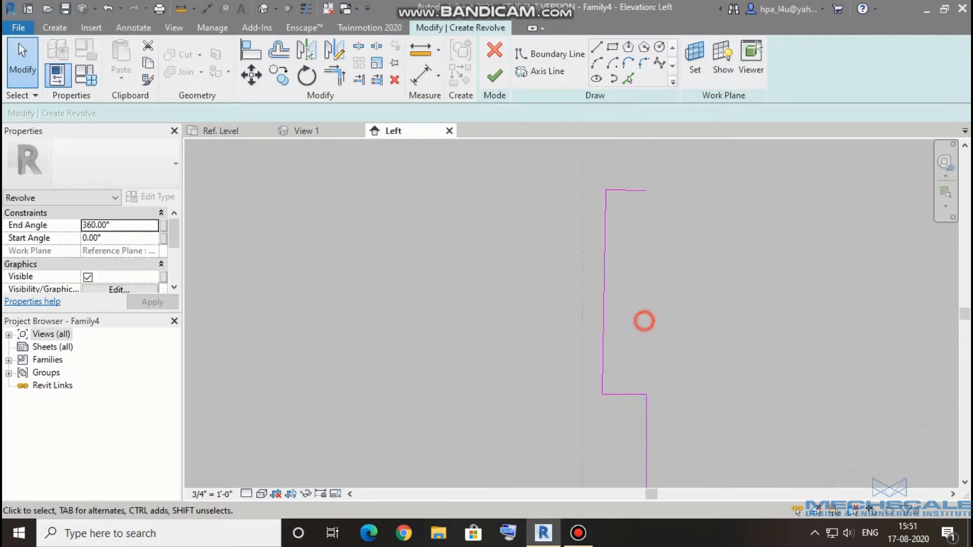
left_click_drag(643, 168, 603, 217)
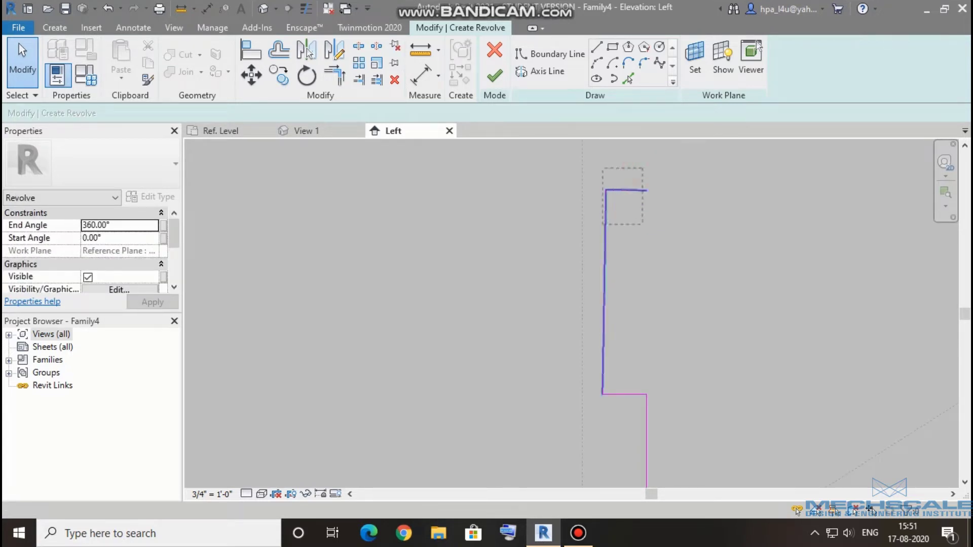
key("Delete")
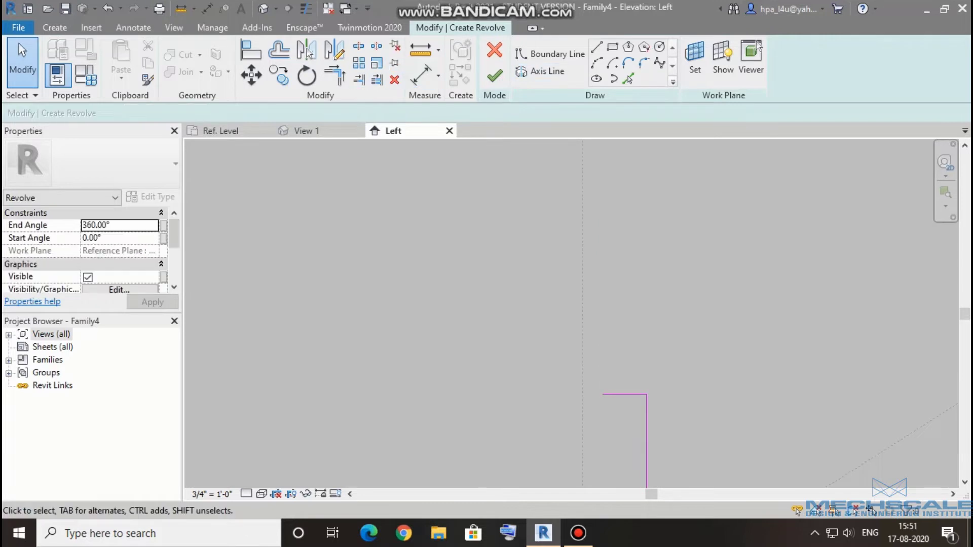
- Resume the Line tool with LI and draw a new vertical edge and short horizontal step
key("l")
key("i")
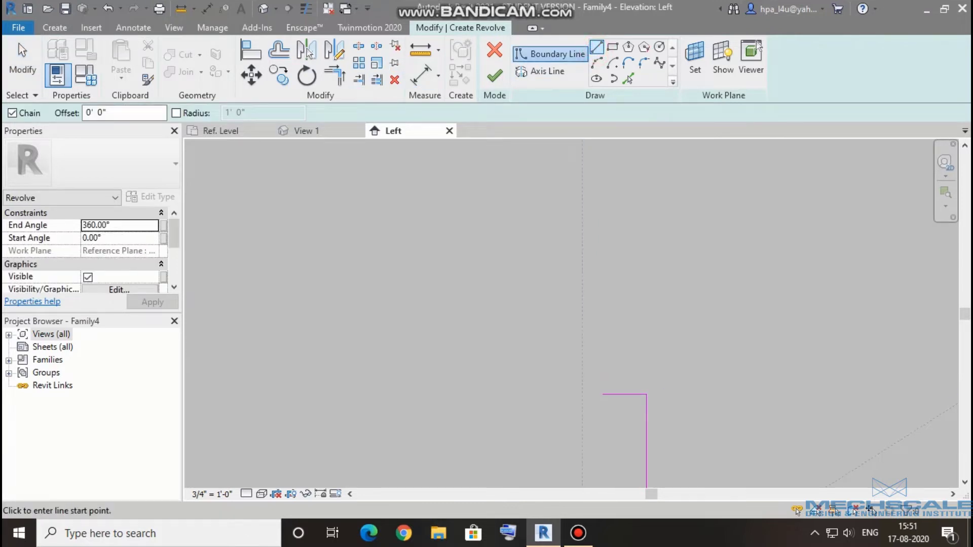
left_click(604, 393)
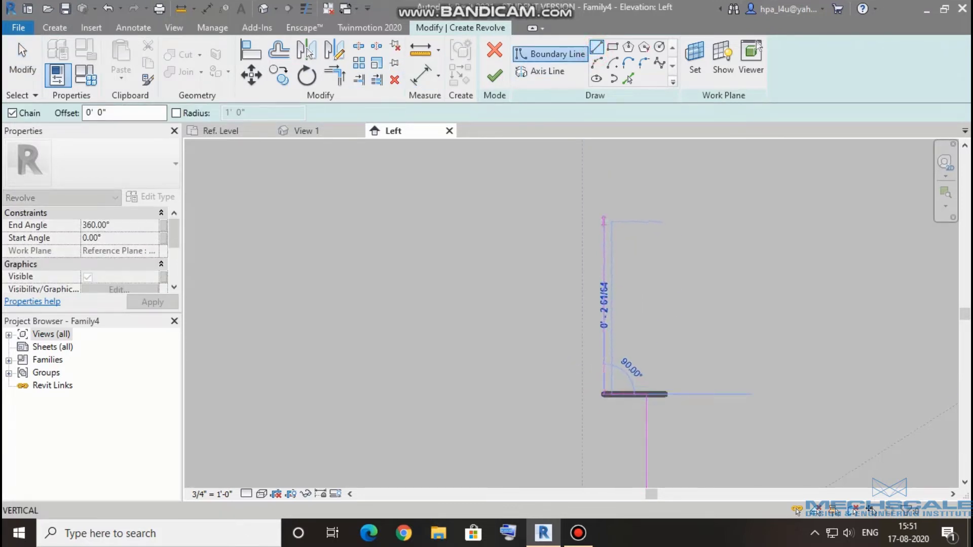
left_click(603, 221)
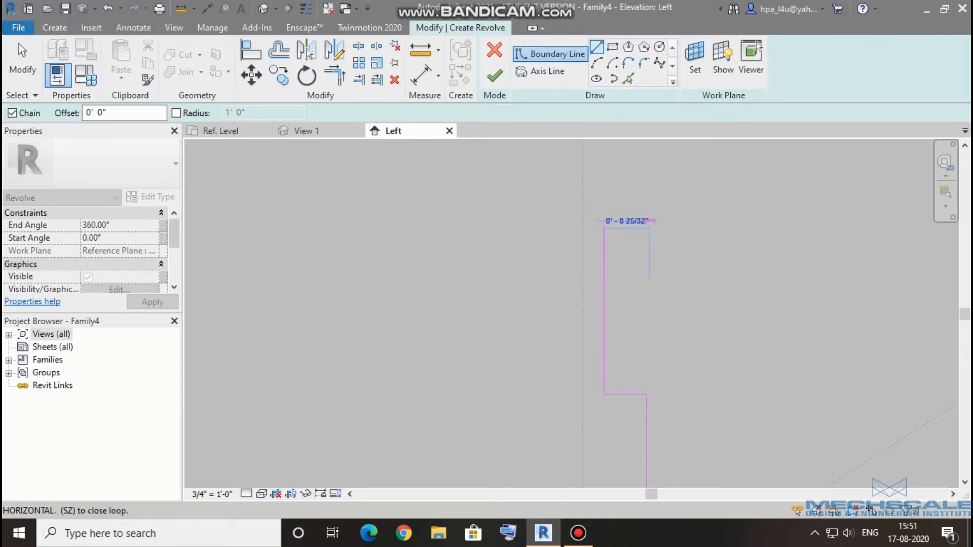
left_click(628, 228)
middle_click_drag(654, 213, 623, 329)
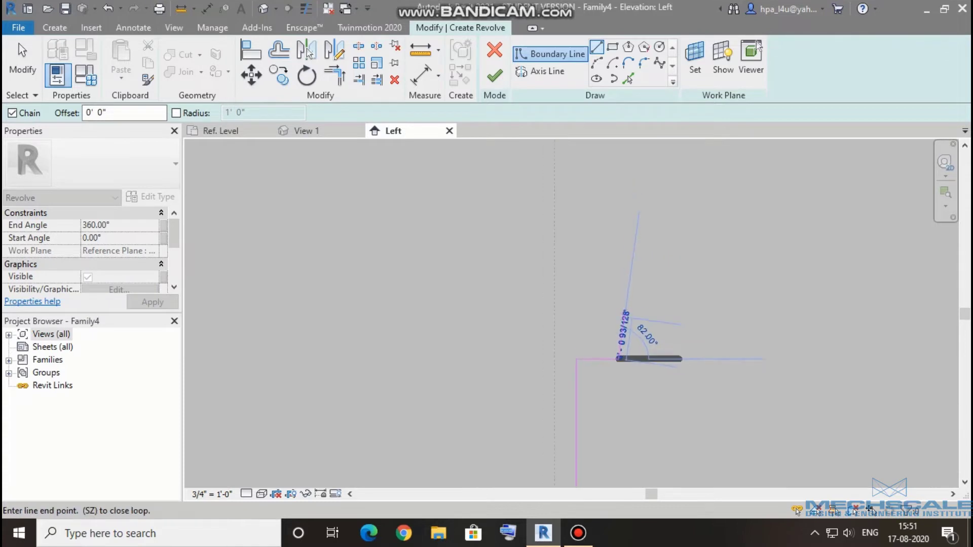
scroll(618, 217, "down", 3)
middle_click_drag(630, 217, 611, 330)
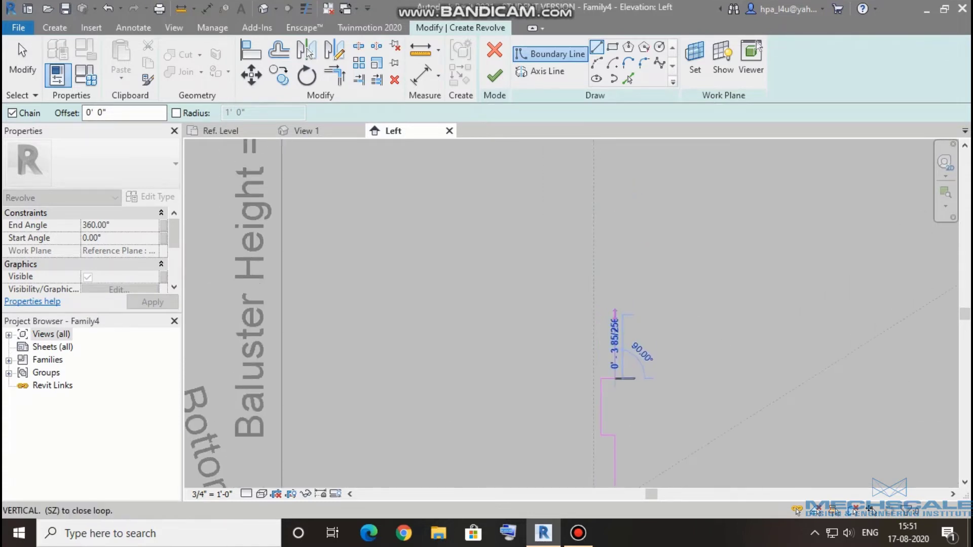
scroll(611, 310, "down", 1)
middle_click_drag(616, 207, 614, 228)
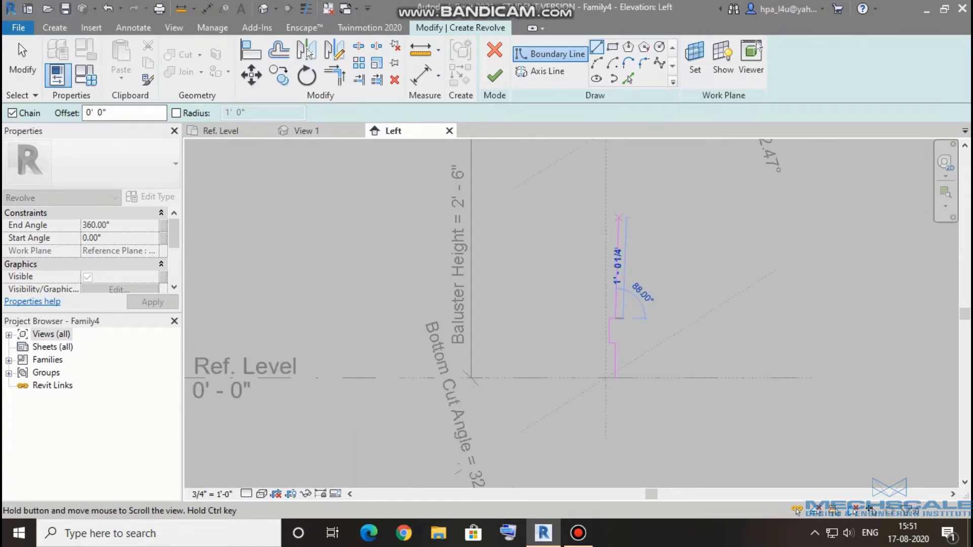
scroll(608, 264, "down", 1)
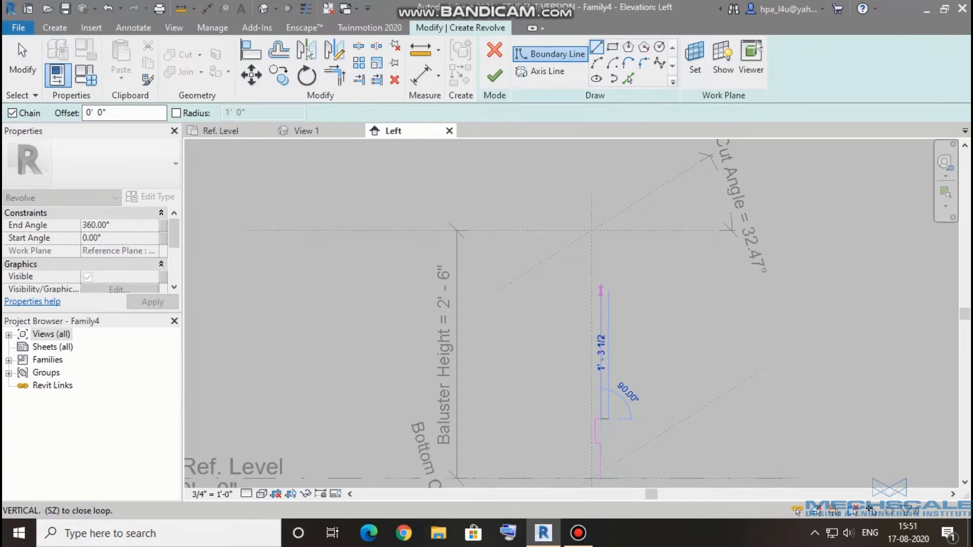
scroll(601, 289, "up", 2)
- Draw the stepped edges up to the Top reference plane and back toward the axis
left_click(598, 289)
left_click(588, 289)
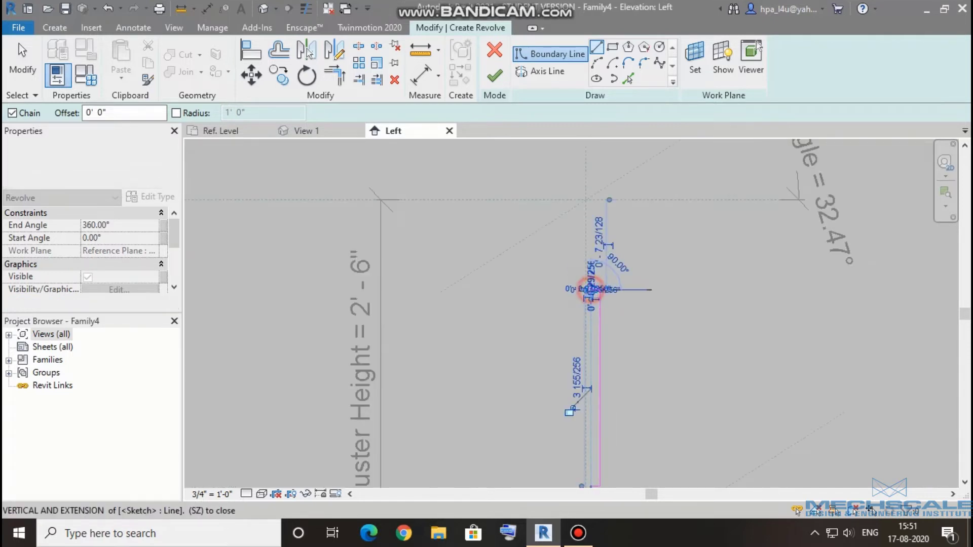
left_click(591, 253)
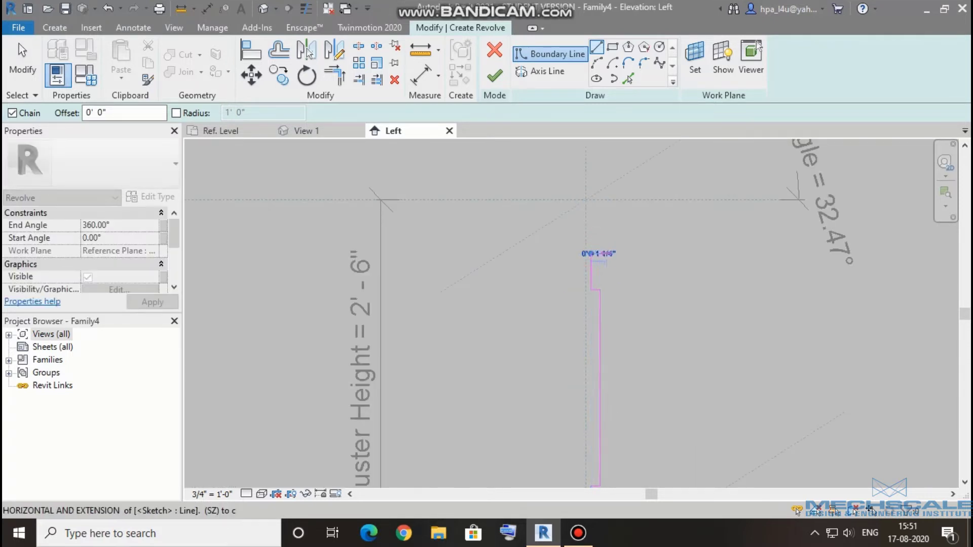
left_click(600, 254)
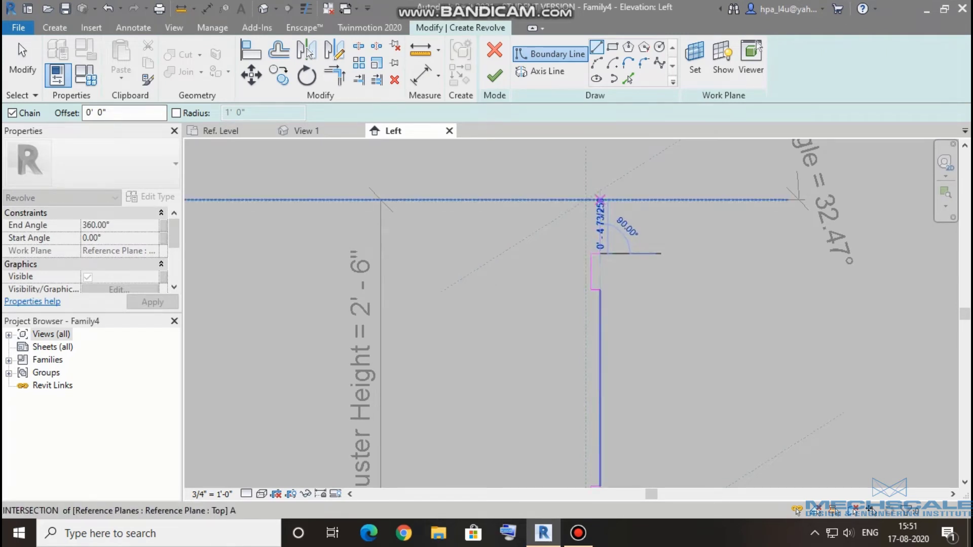
scroll(599, 199, "up", 3)
left_click(599, 198)
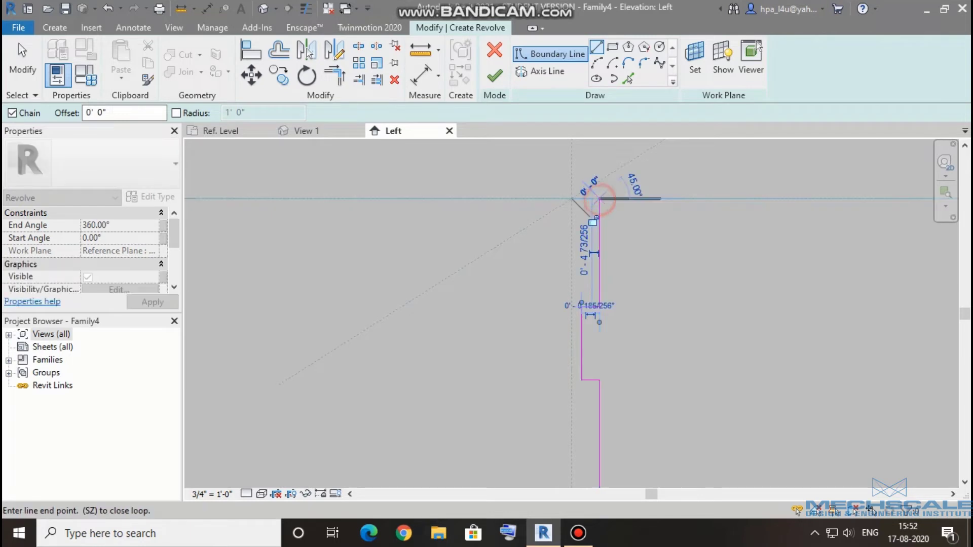
left_click(572, 198)
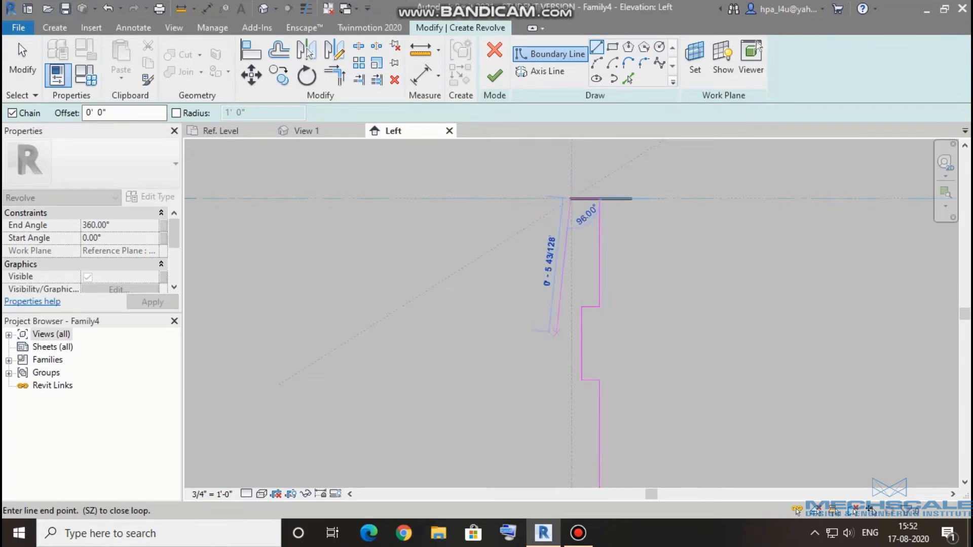
- Run the inner edge down to the base level and close the loop along it
scroll(570, 304, "down", 2)
middle_click_drag(573, 361, 547, 74)
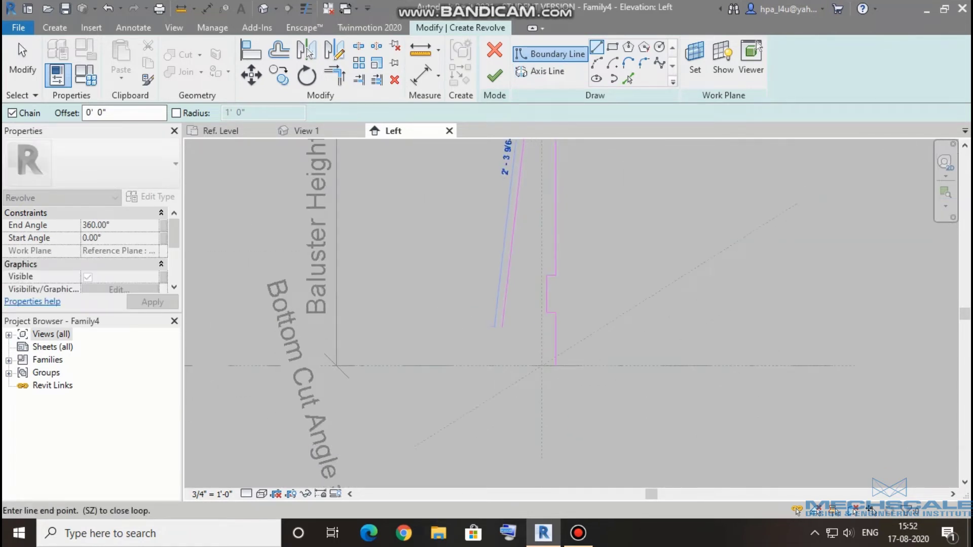
scroll(516, 360, "up", 4)
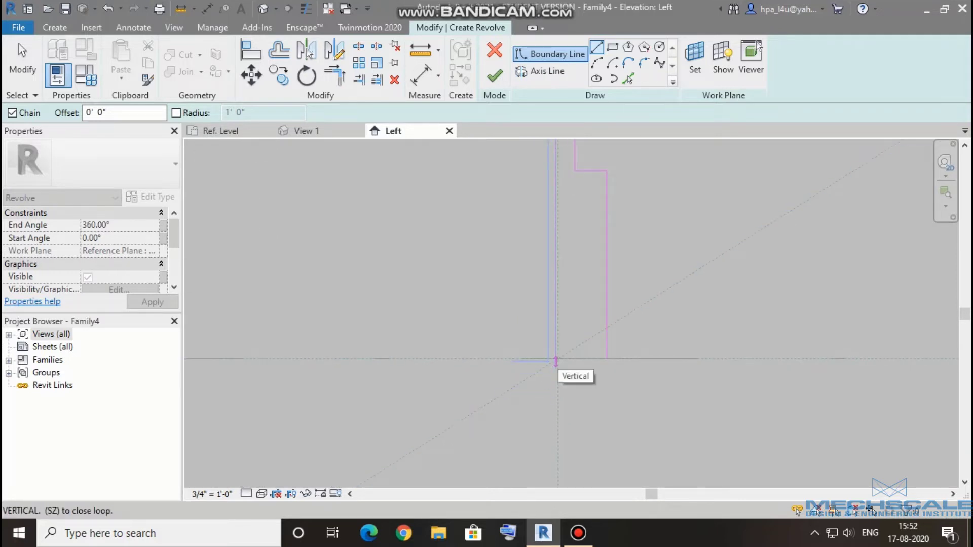
left_click(556, 359)
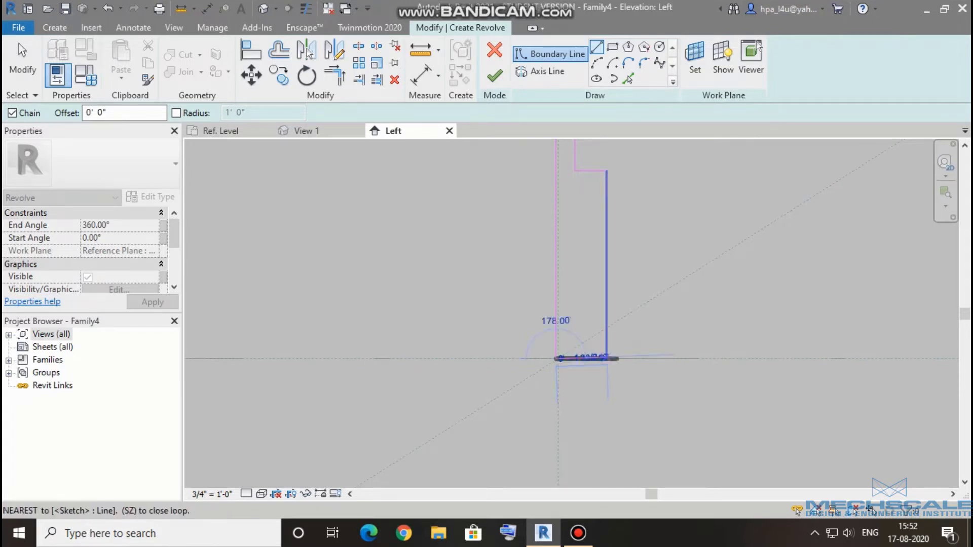
left_click(607, 358)
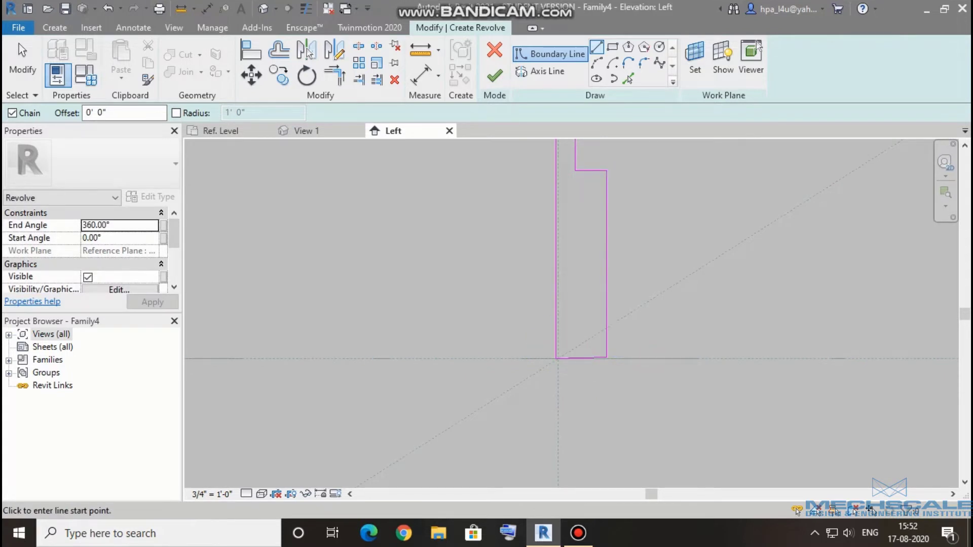
- Select and remove the old bottom line of the profile
scroll(610, 367, "up", 2)
key("Escape")
left_click(565, 349)
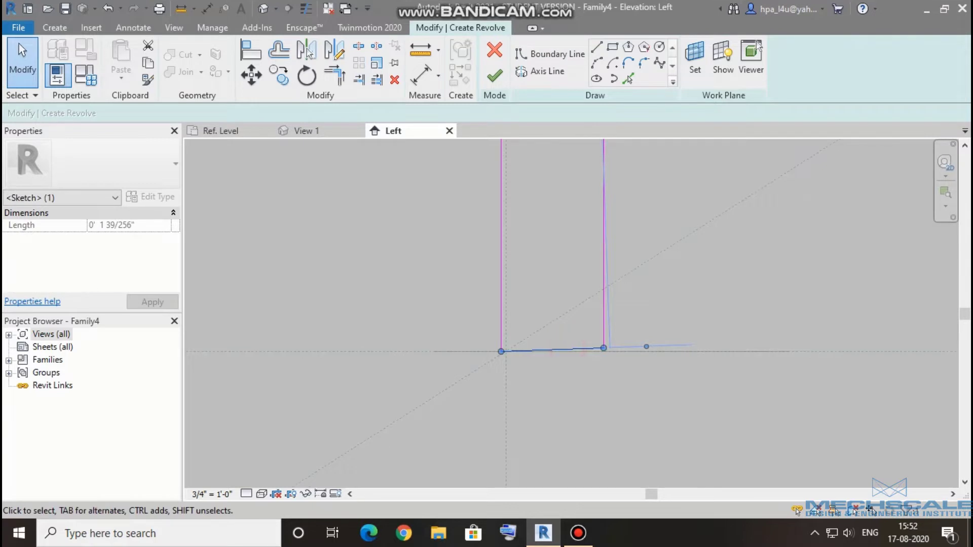
key("Escape")
scroll(562, 358, "up", 2)
scroll(561, 358, "up", 2)
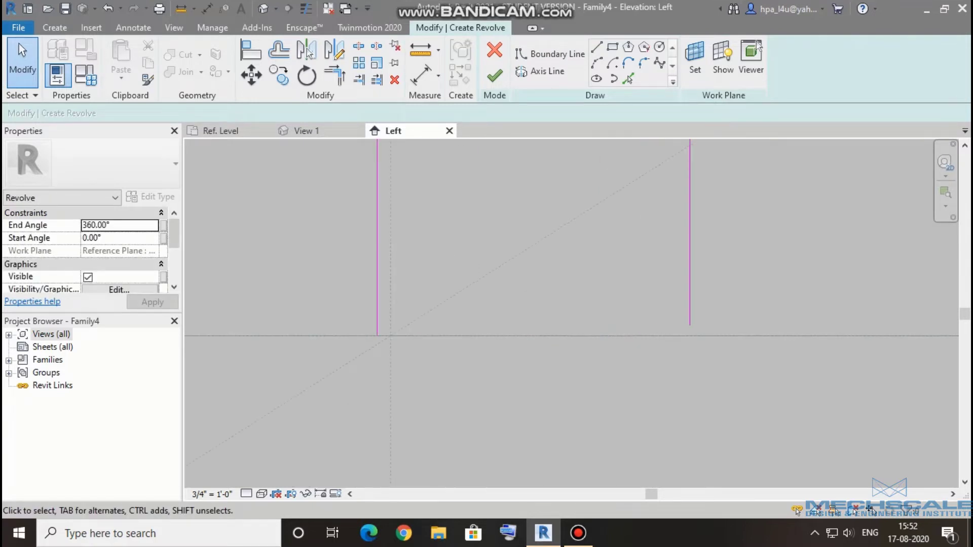
- Redraw the bottom edge across the base and cancel the element-too-small error
left_click(598, 47)
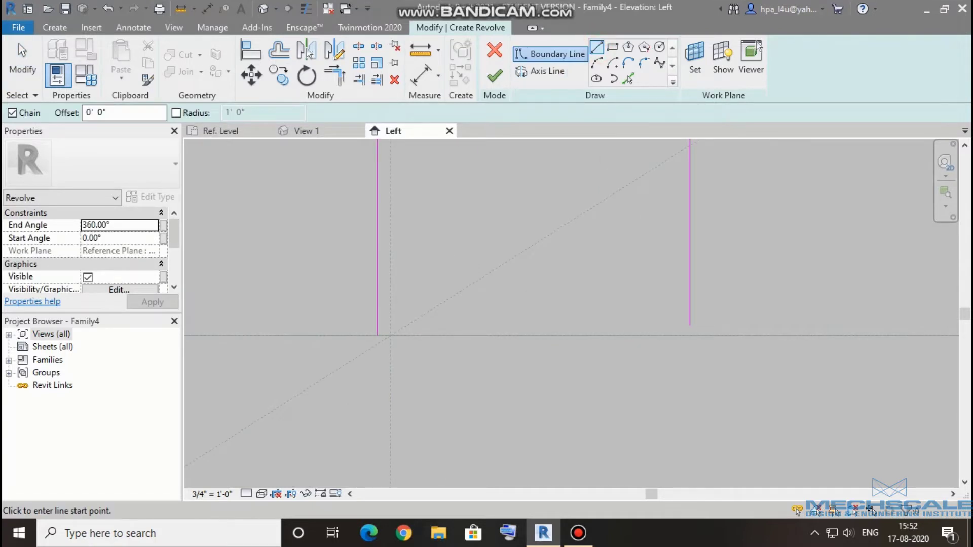
left_click(378, 336)
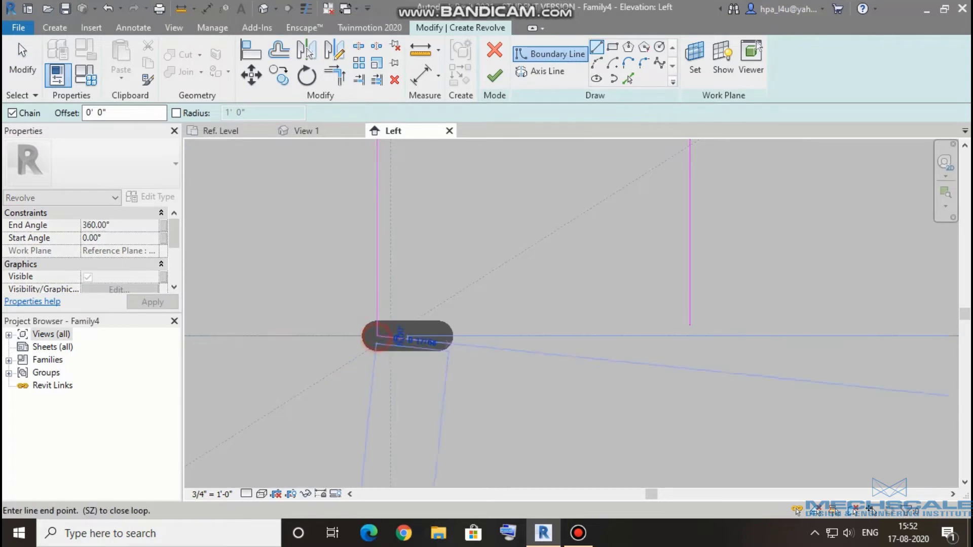
left_click(689, 336)
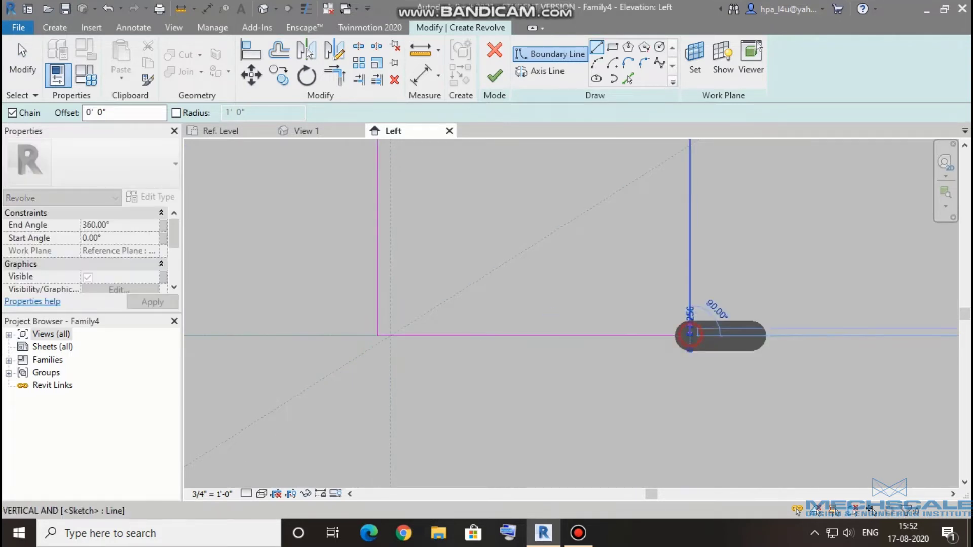
left_click(691, 331)
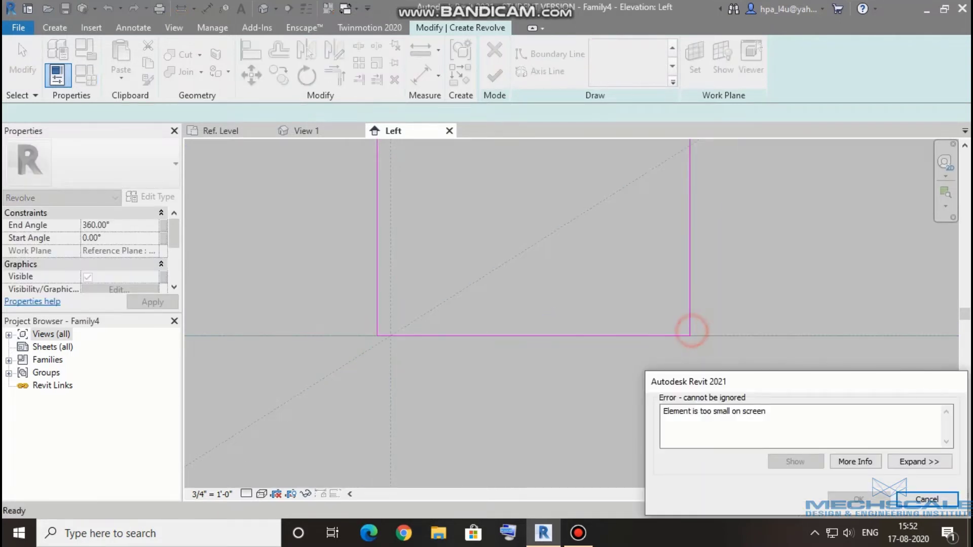
left_click(913, 499)
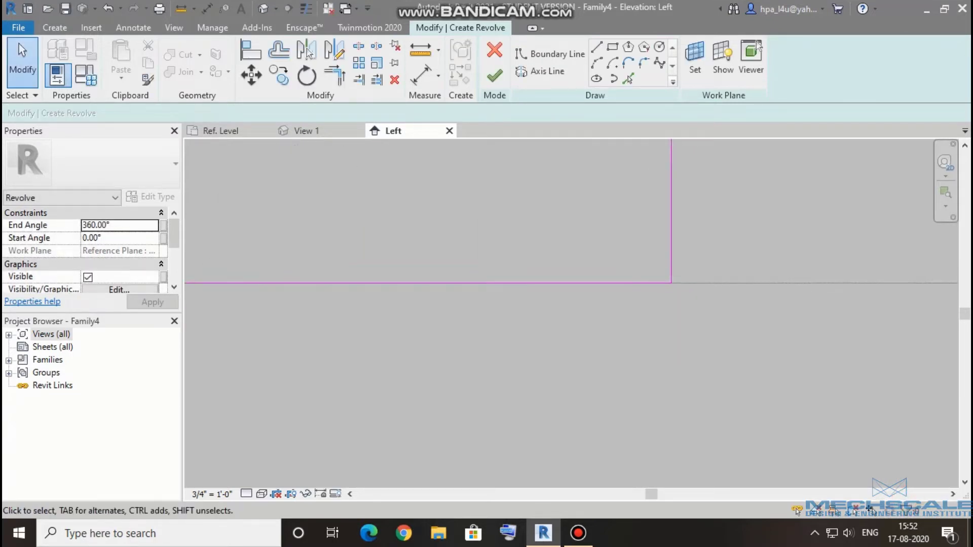
scroll(718, 323, "down", 3)
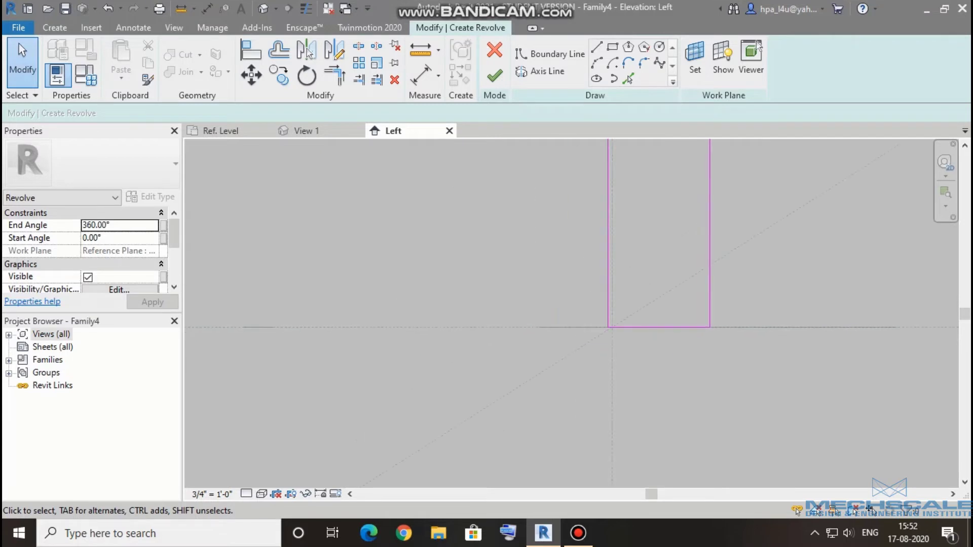
middle_click_drag(659, 253, 659, 355)
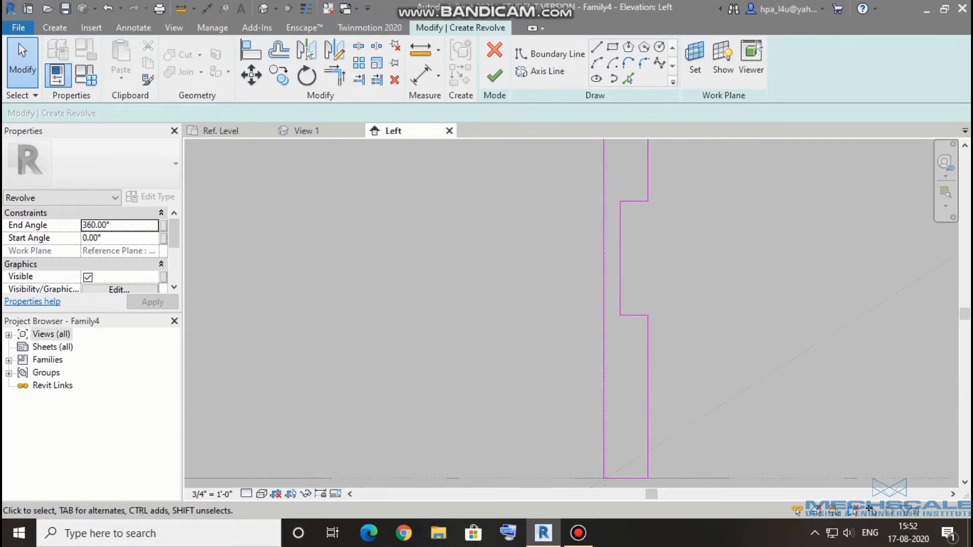
middle_click_drag(608, 304, 604, 315)
scroll(583, 355, "down", 3)
middle_click_drag(583, 253, 583, 330)
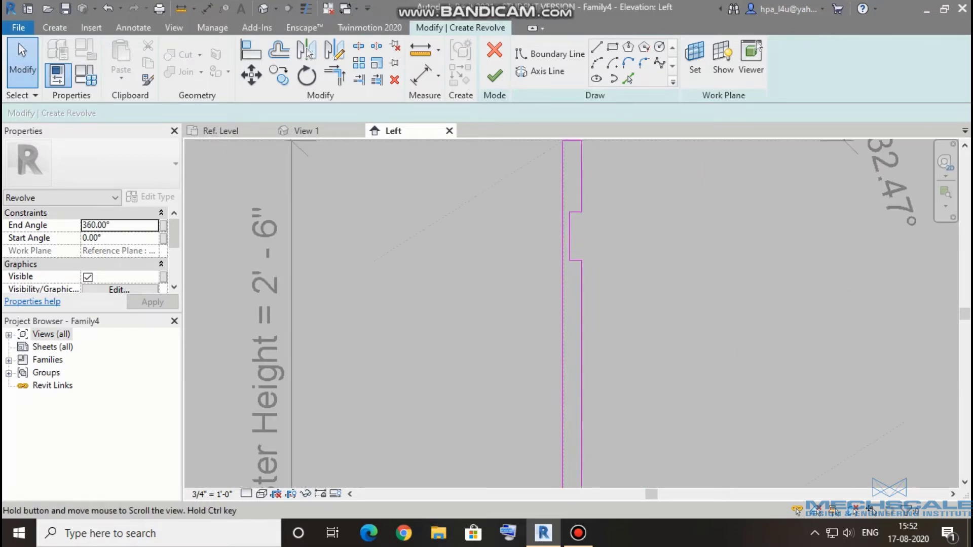
scroll(578, 329, "up", 2)
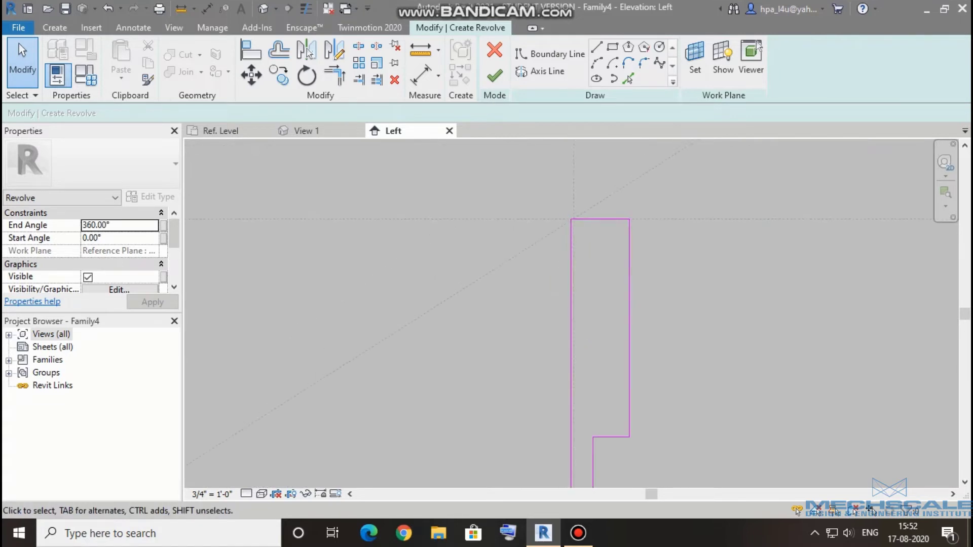
scroll(557, 304, "down", 3)
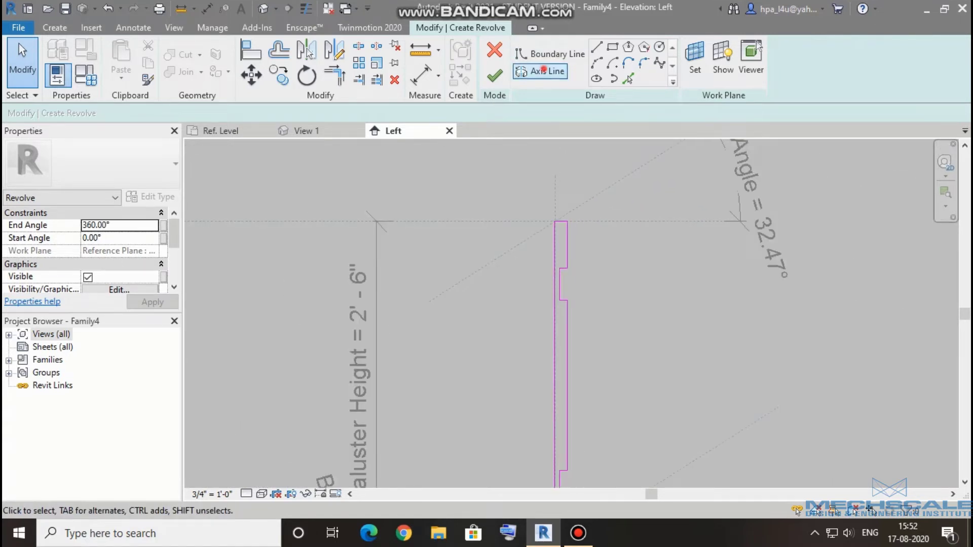
- Draw the axis line from the profile's top corner to its bottom and finish the revolve
left_click(540, 71)
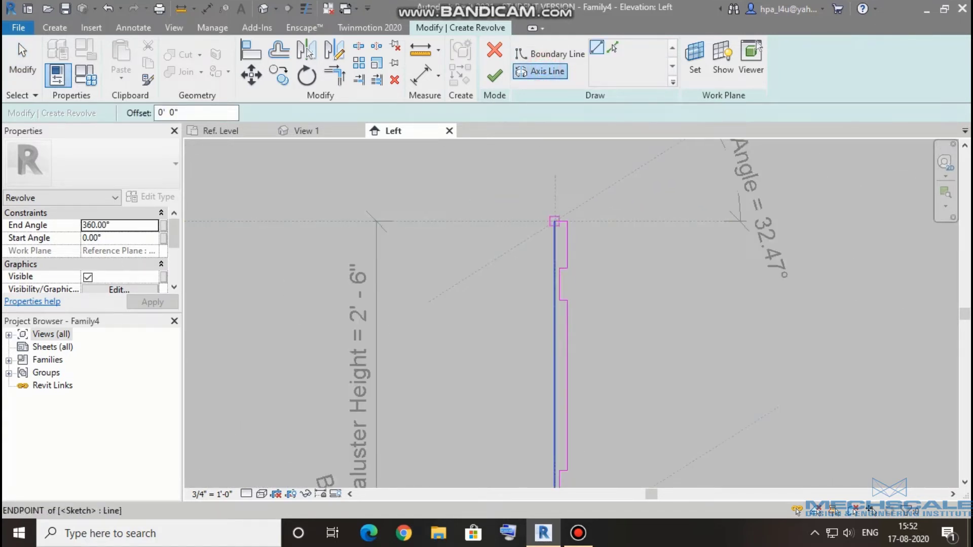
left_click(555, 221)
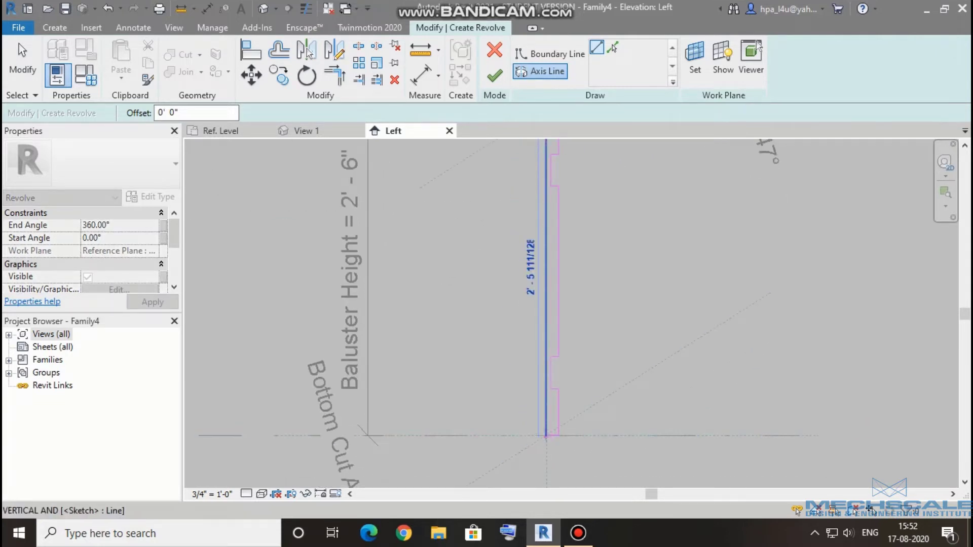
left_click(546, 434)
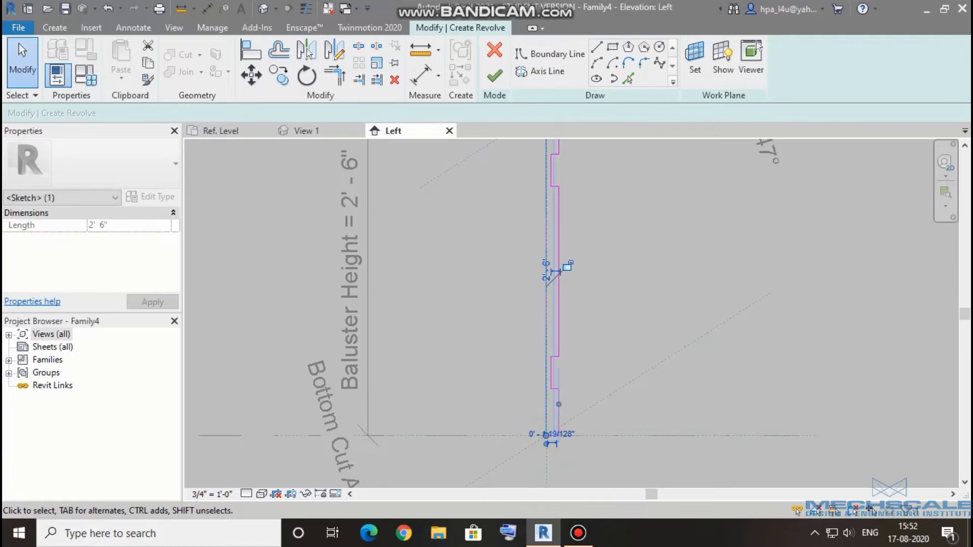
left_click(23, 69)
left_click(494, 76)
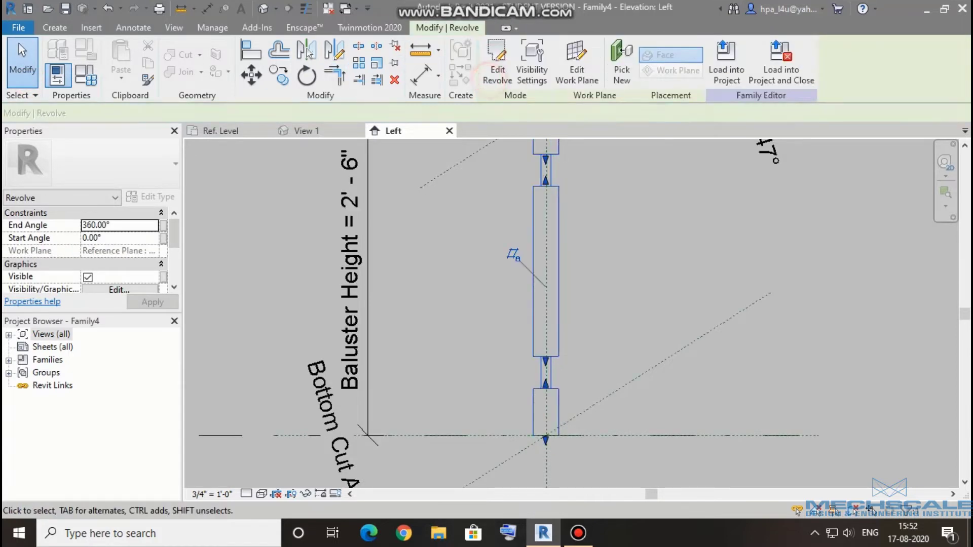
- Show the baluster shaded in a 3D view and select the revolve solid
left_click(627, 231)
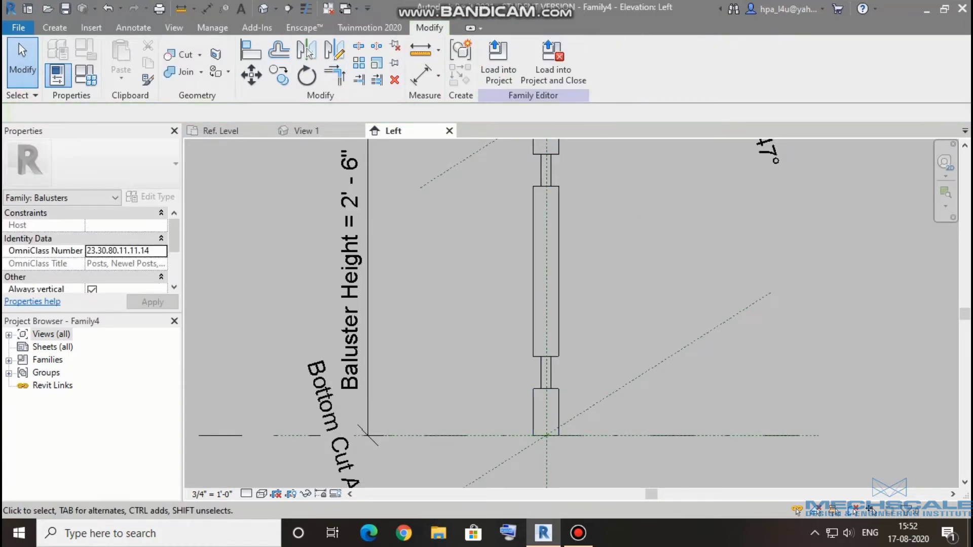
left_click(263, 9)
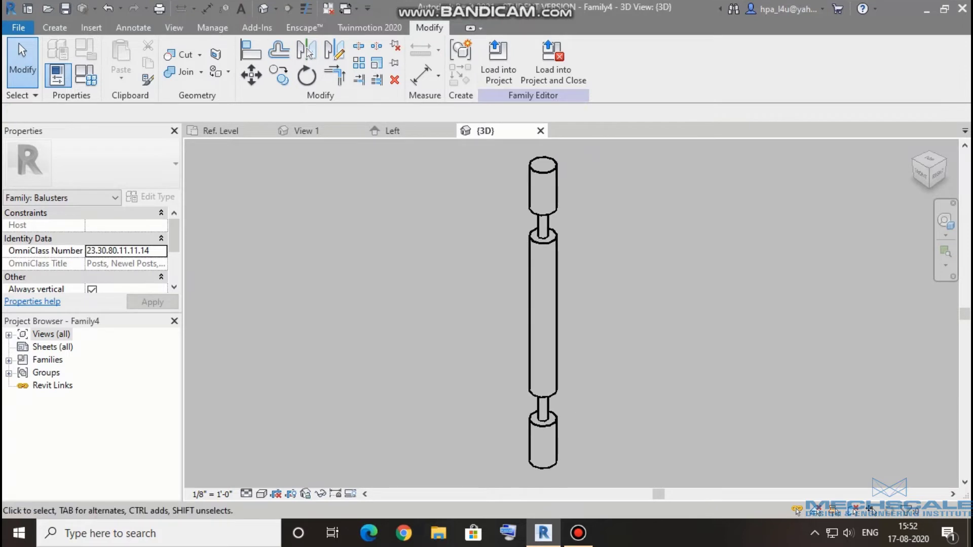
left_click(262, 493)
left_click(274, 478)
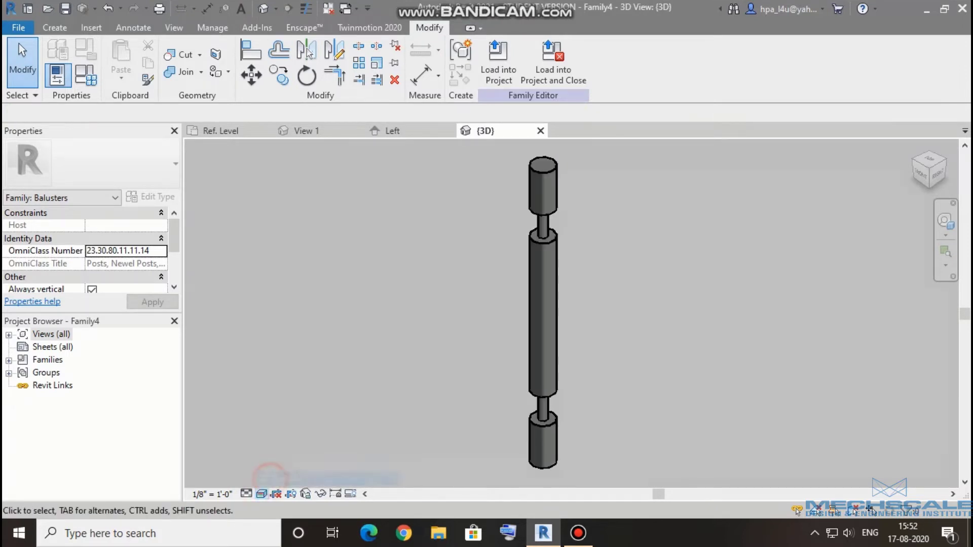
left_click(557, 278)
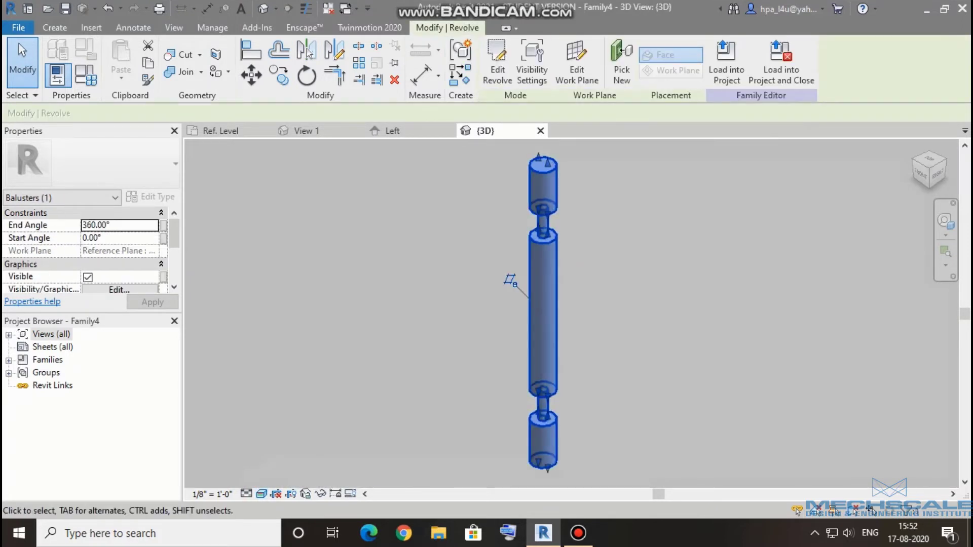
- Assign Birch - Semigloss from AEC Materials > Wood as the baluster's material
left_click_drag(177, 233, 175, 261)
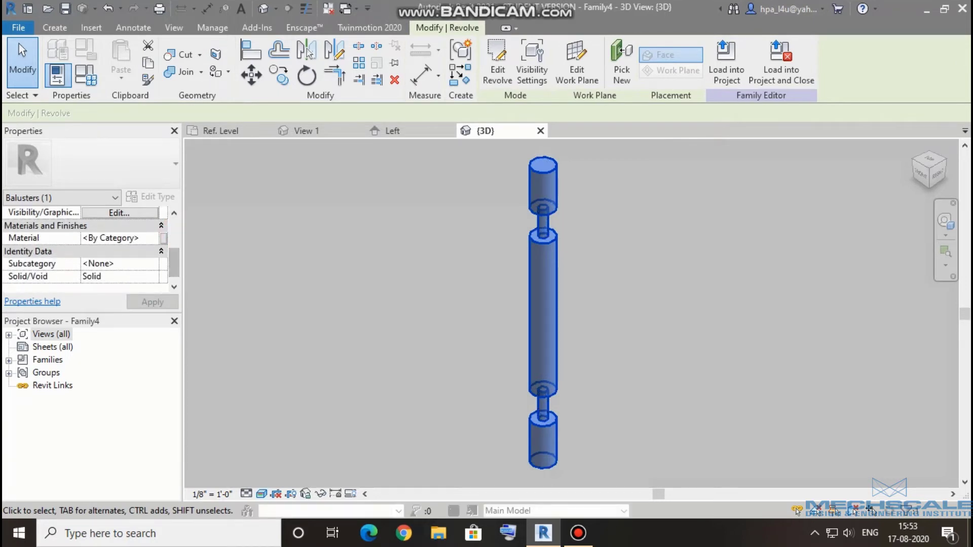
left_click(154, 239)
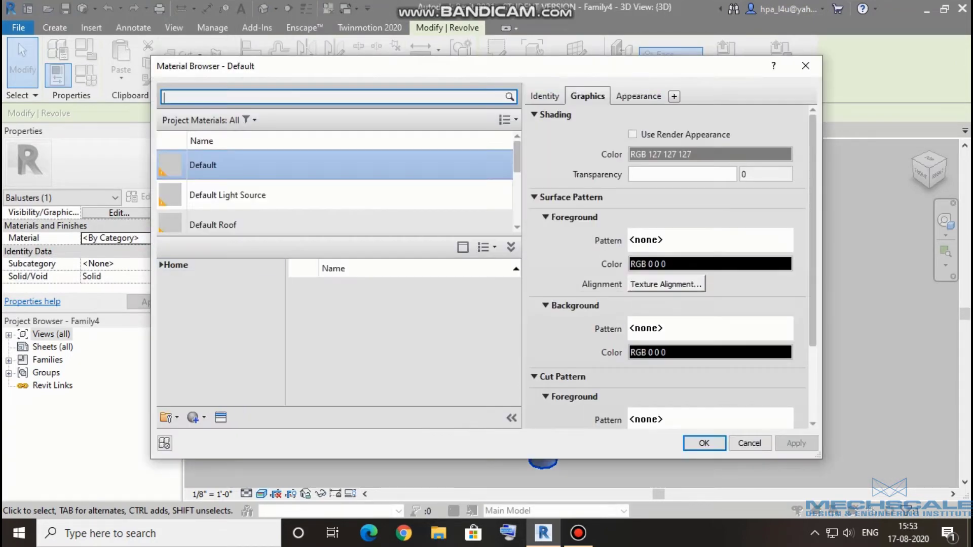
left_click(158, 264)
double_click(211, 289)
scroll(208, 354, "down", 3)
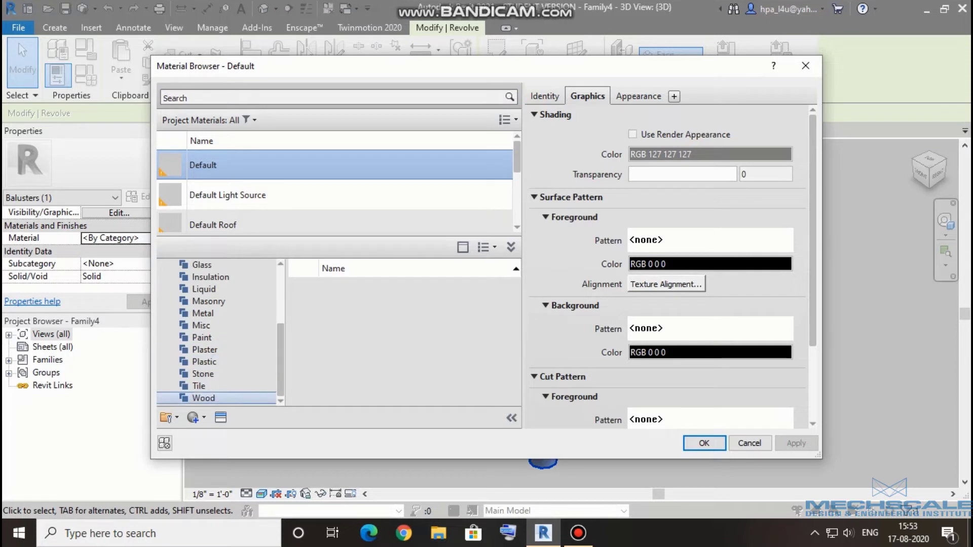
left_click(208, 399)
mouse_move(380, 353)
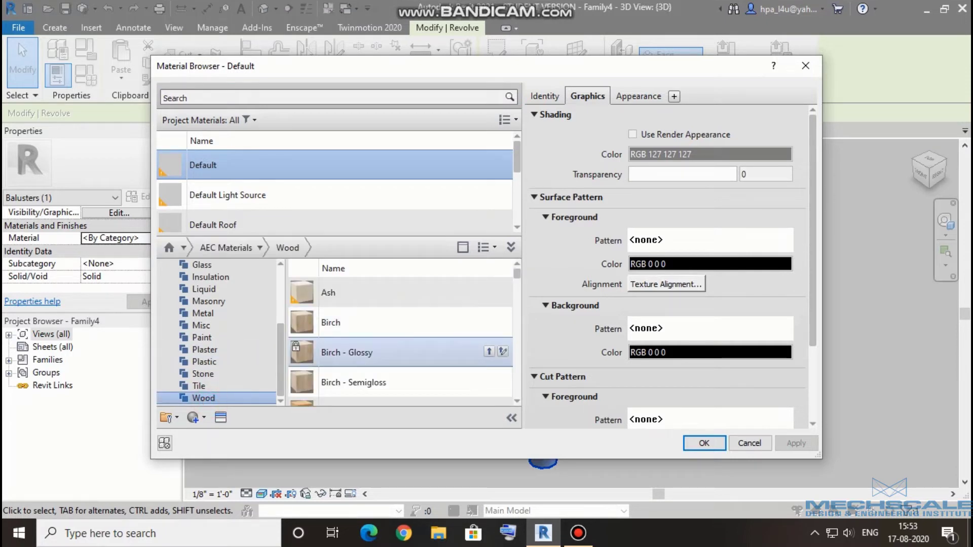
left_click(488, 381)
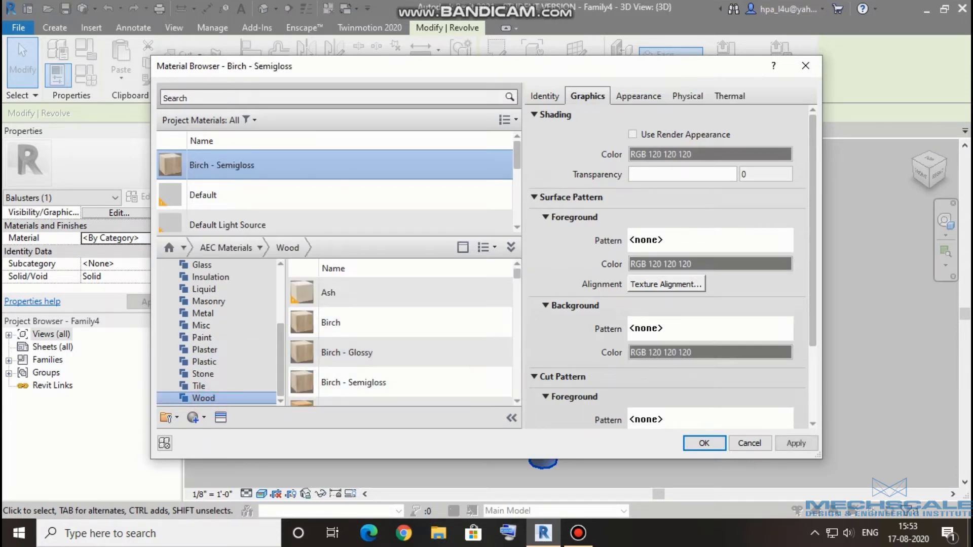
left_click(793, 443)
left_click(704, 443)
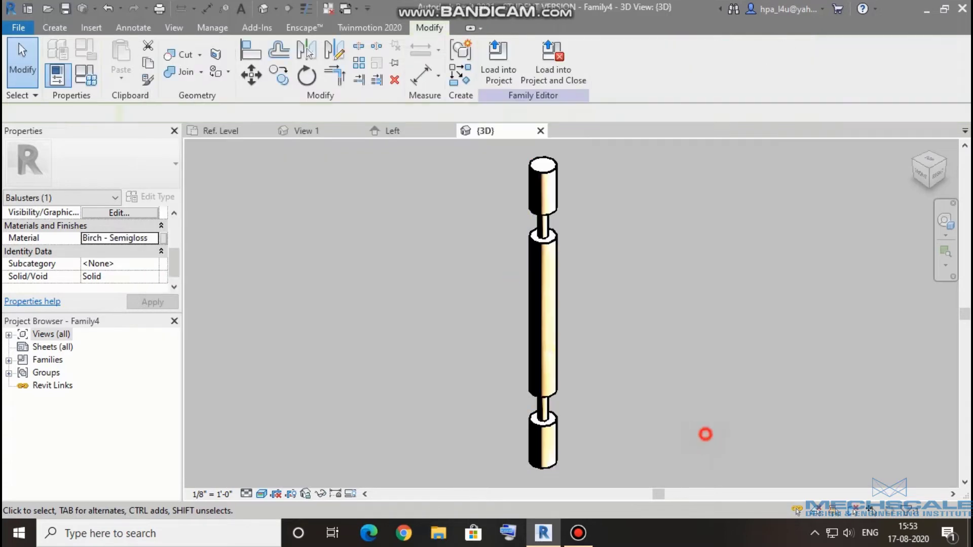
middle_click_drag(704, 434, 797, 511, "shift")
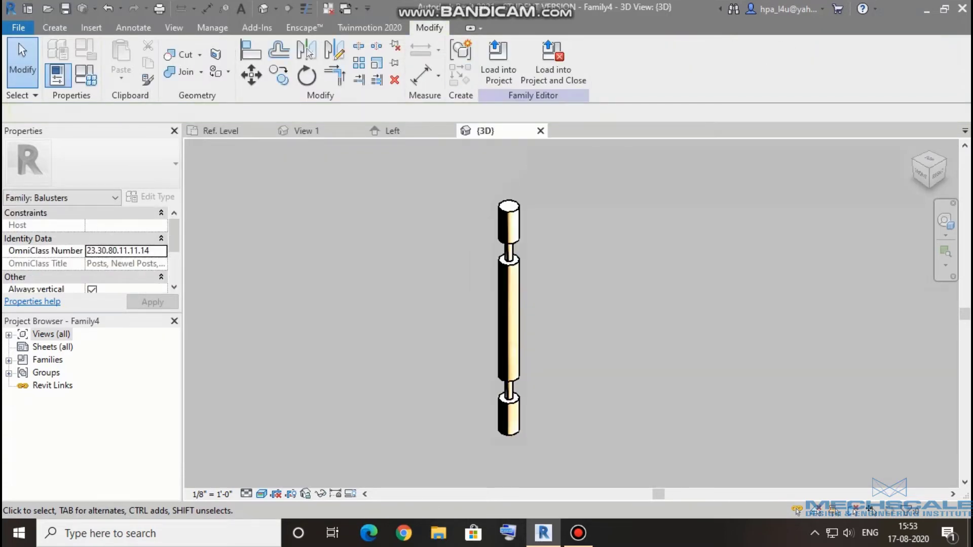
- Save the family as baluster.rfa on the Desktop, replacing the existing file
left_click(19, 28)
mouse_move(54, 196)
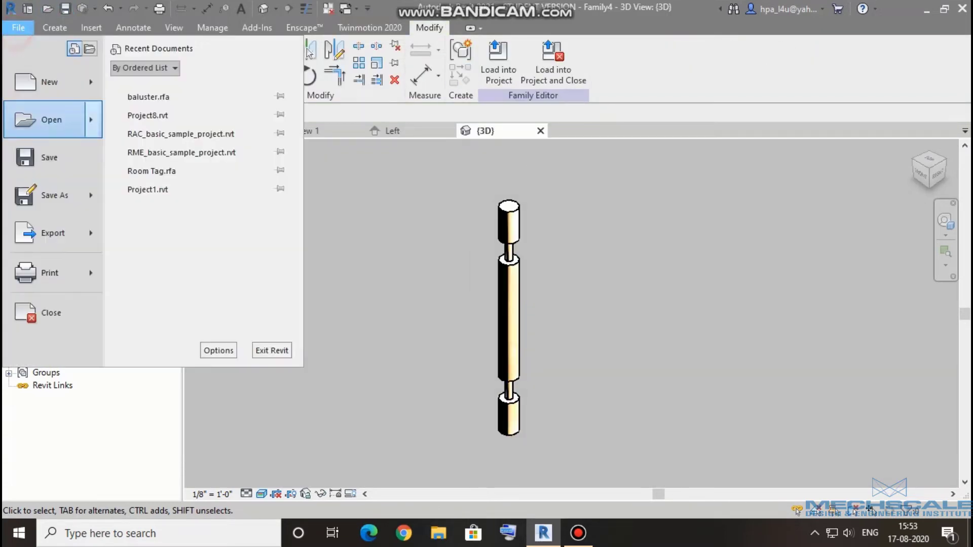
left_click(174, 192)
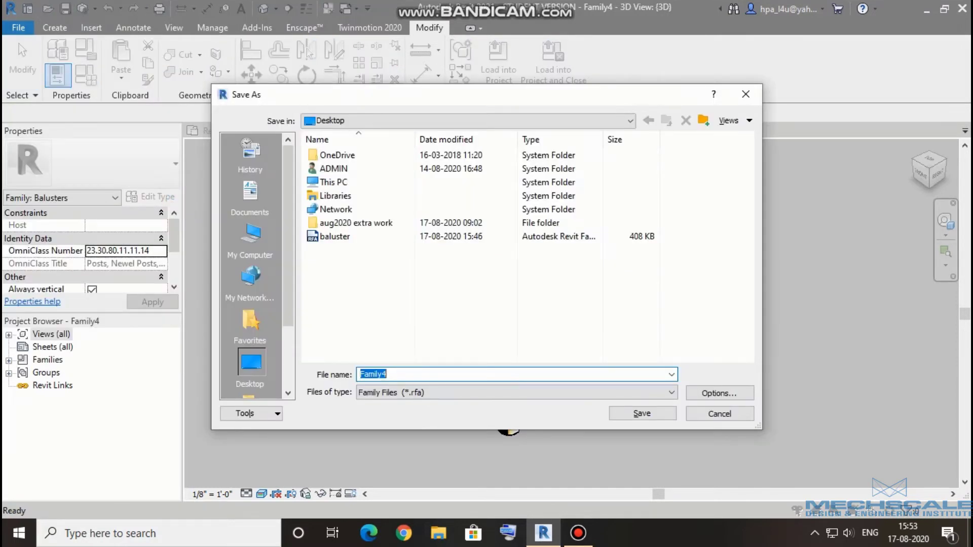
left_click(333, 237)
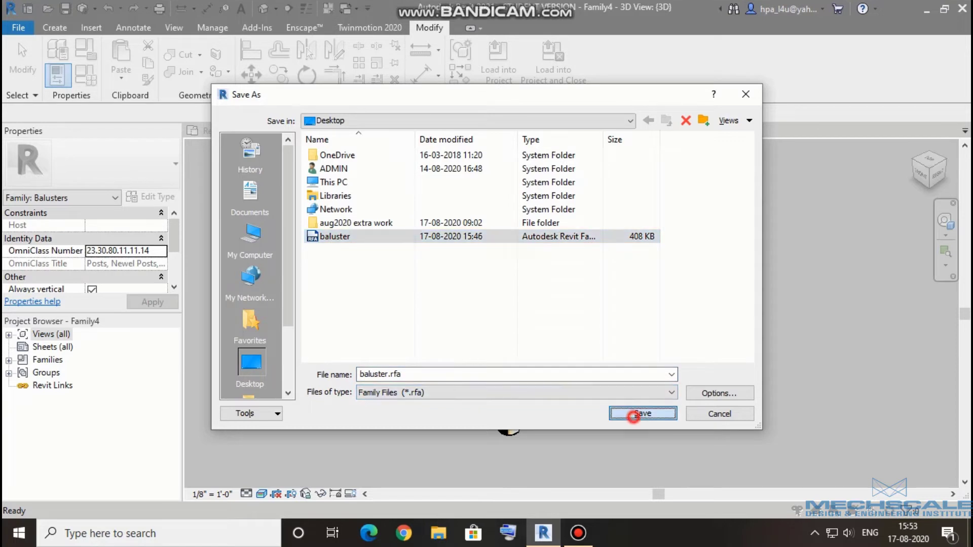
left_click(633, 415)
left_click(468, 279)
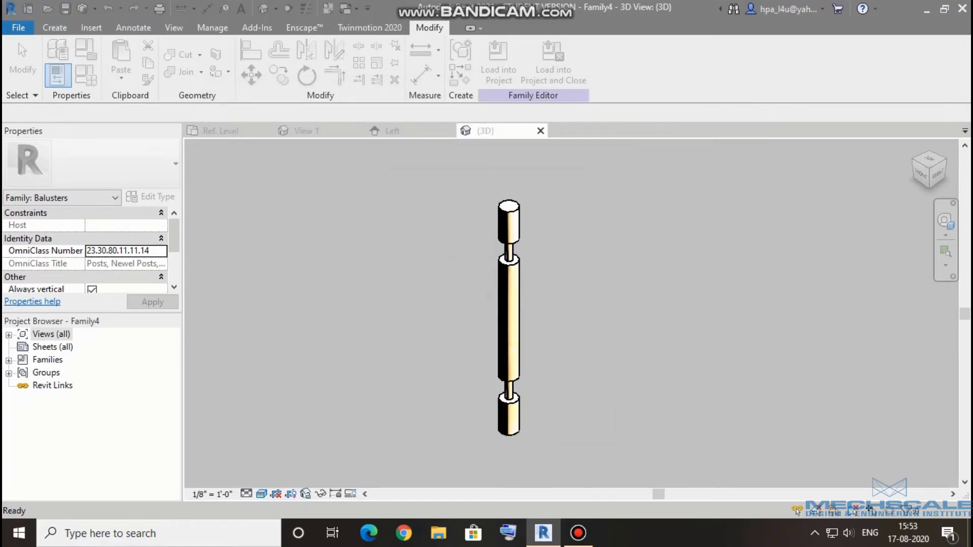
- Close the 3D, Left, View 1 and Ref. Level views
left_click(540, 130)
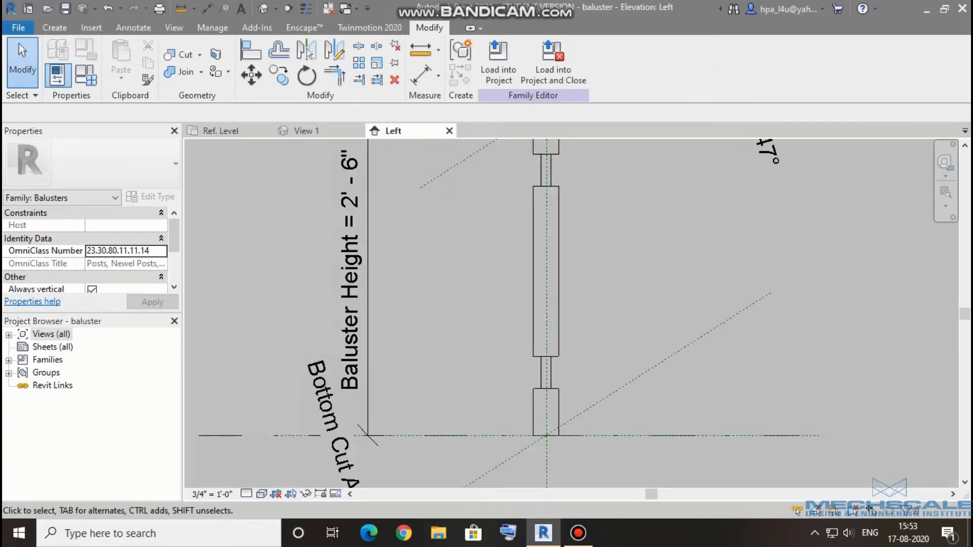
left_click(449, 131)
left_click(360, 130)
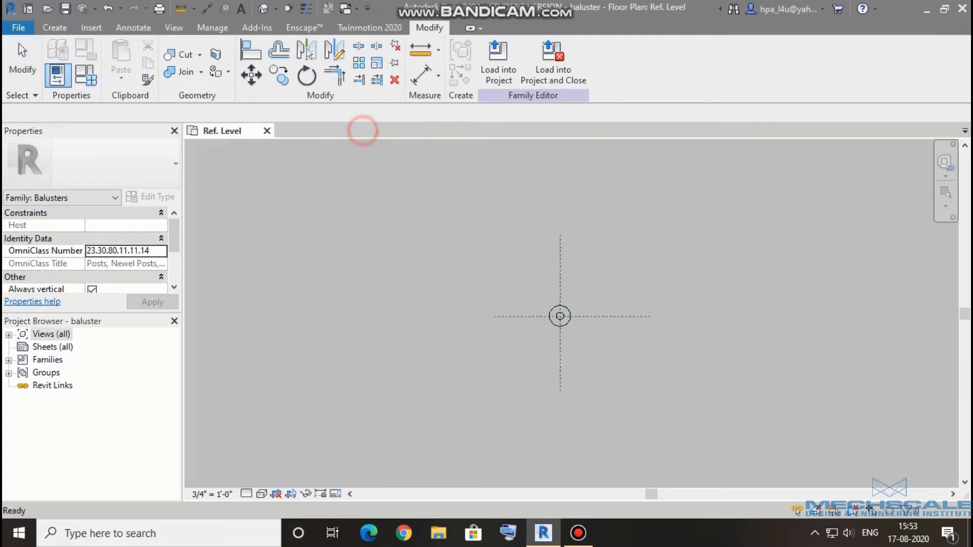
left_click(266, 130)
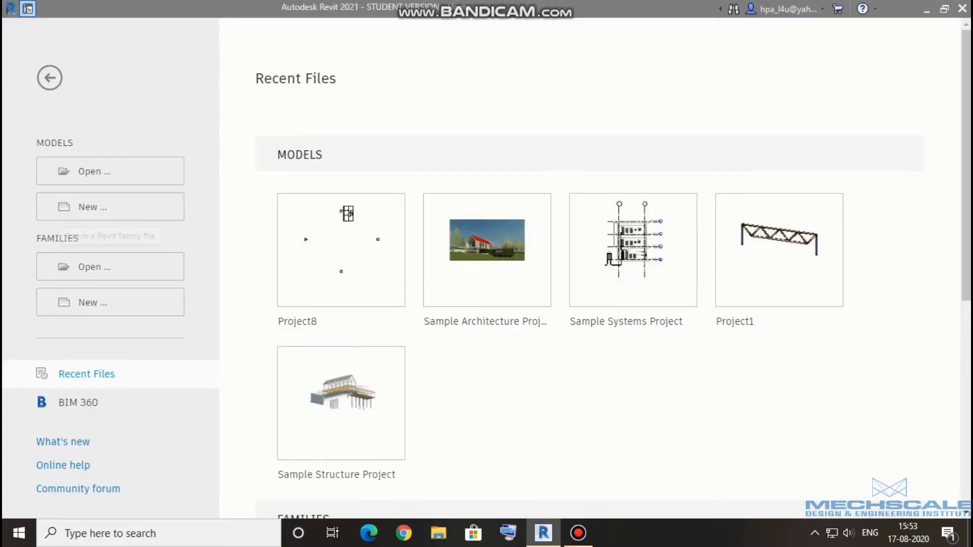
- Create a new family from the English-Imperial Baluster-Panel.rft template
left_click(86, 302)
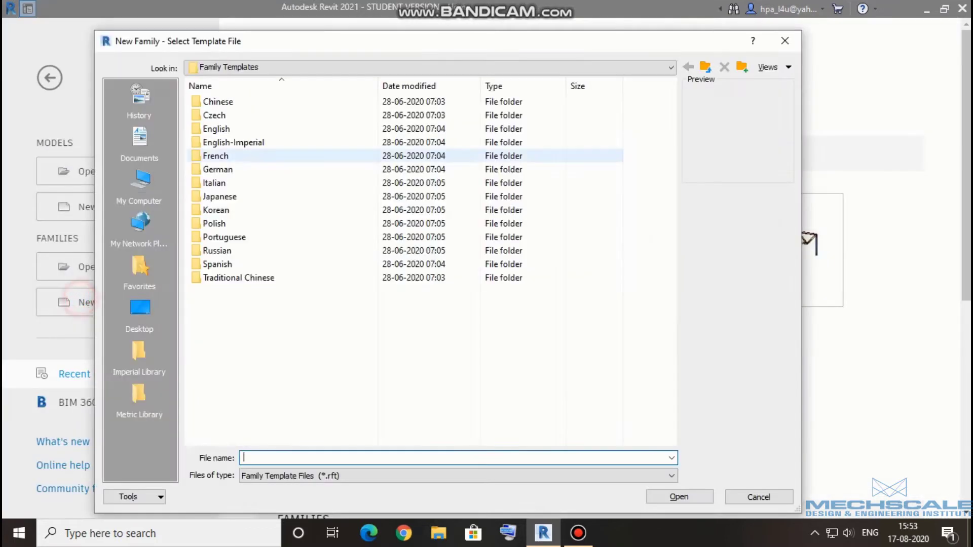
double_click(223, 142)
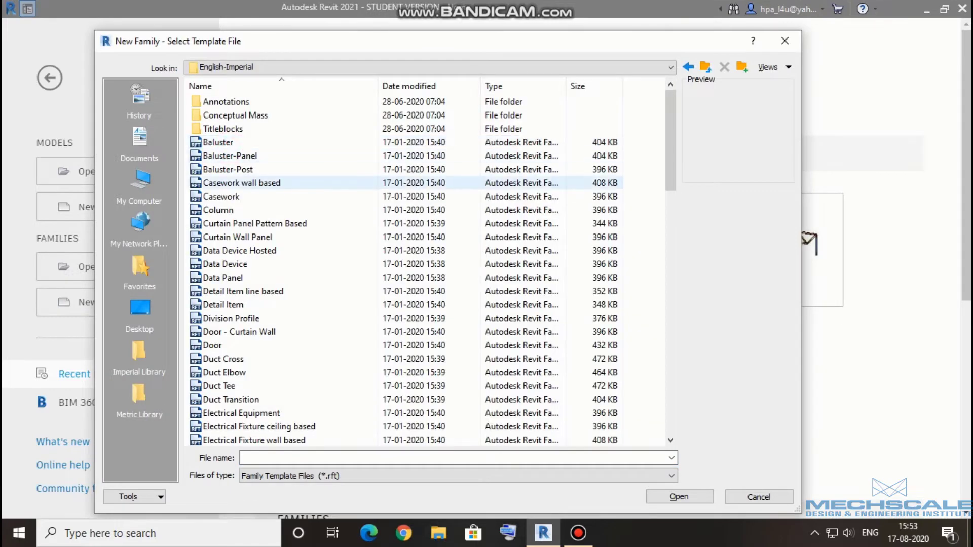
left_click(218, 156)
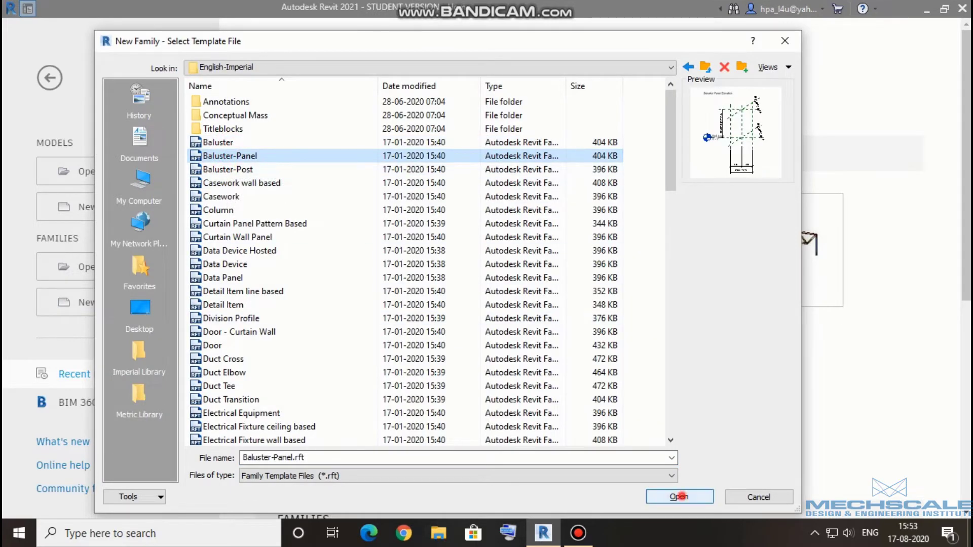
left_click(678, 497)
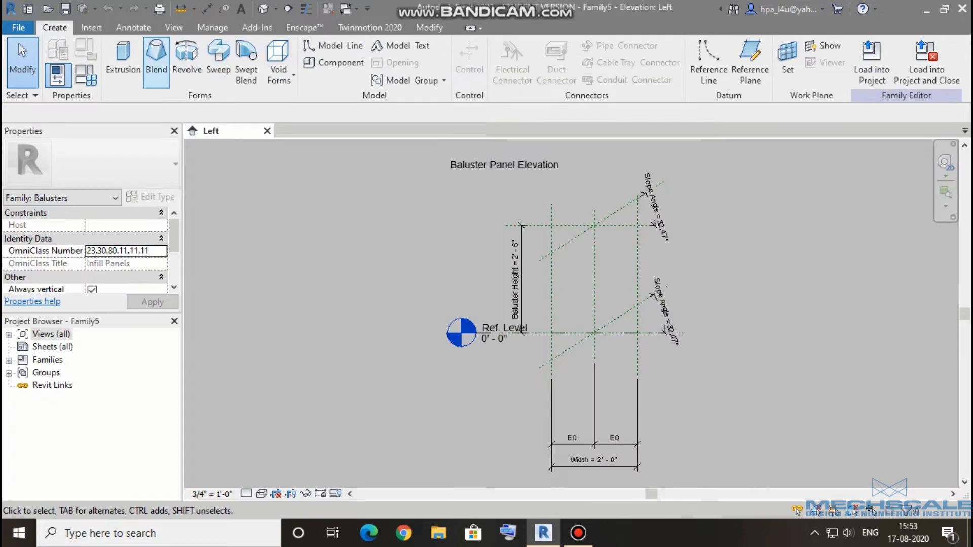
left_click(123, 60)
- Set the extrusion work plane to Reference Plane: Center (Left/Right)
left_click(542, 266)
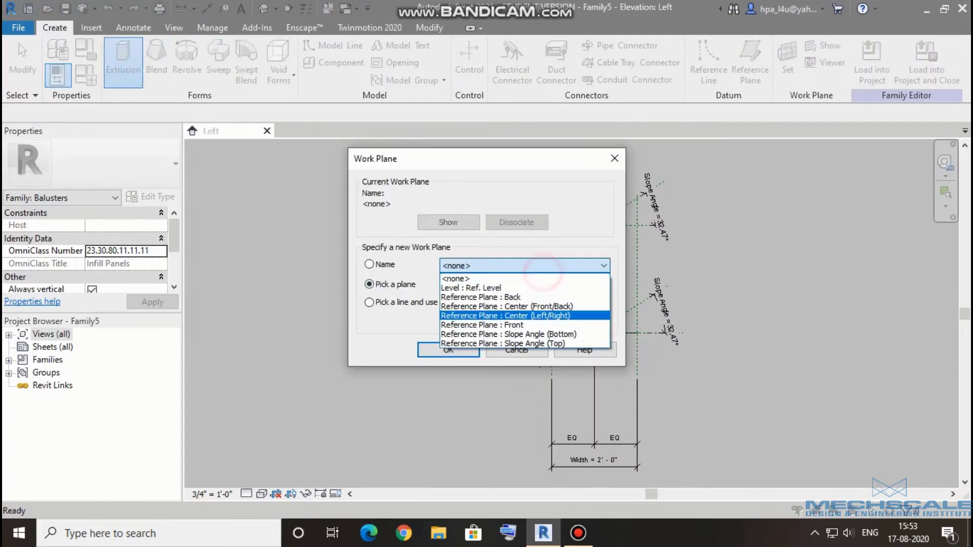
left_click(507, 316)
left_click(448, 350)
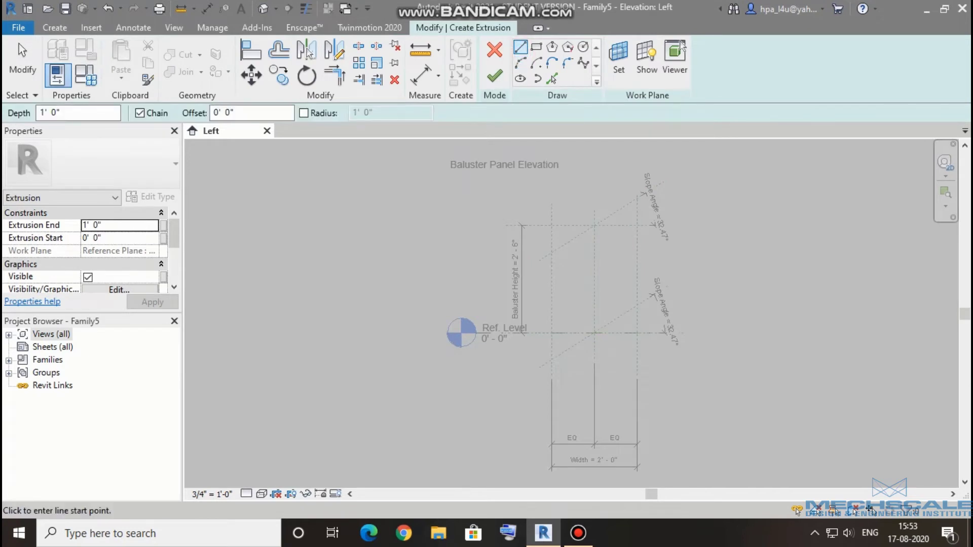
- Sketch a closed parallelogram of four lines between the two sloped reference planes
left_click(552, 360)
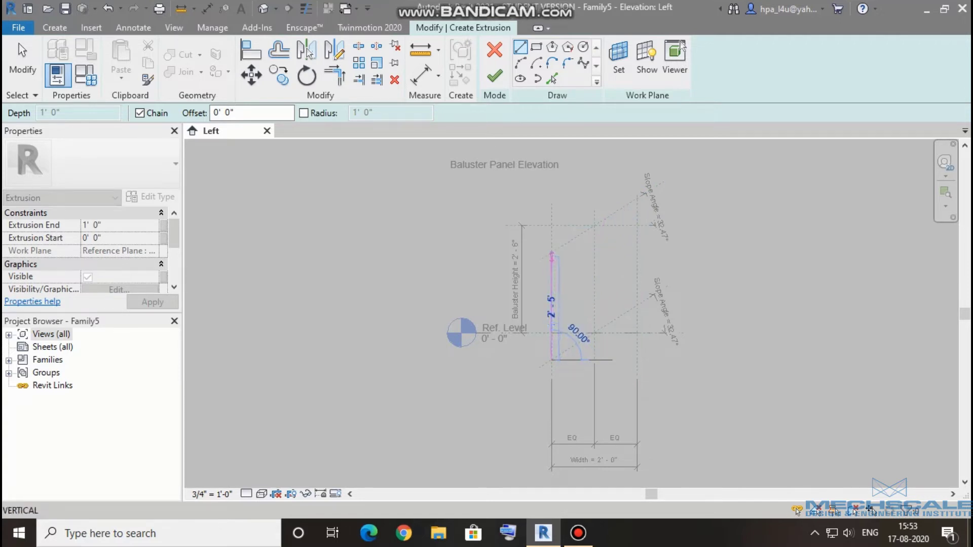
left_click(552, 252)
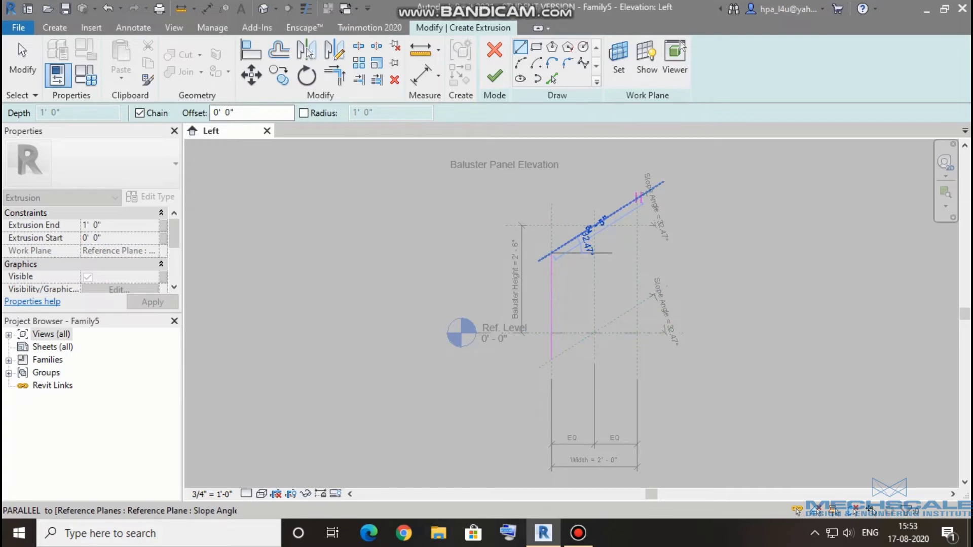
left_click(637, 198)
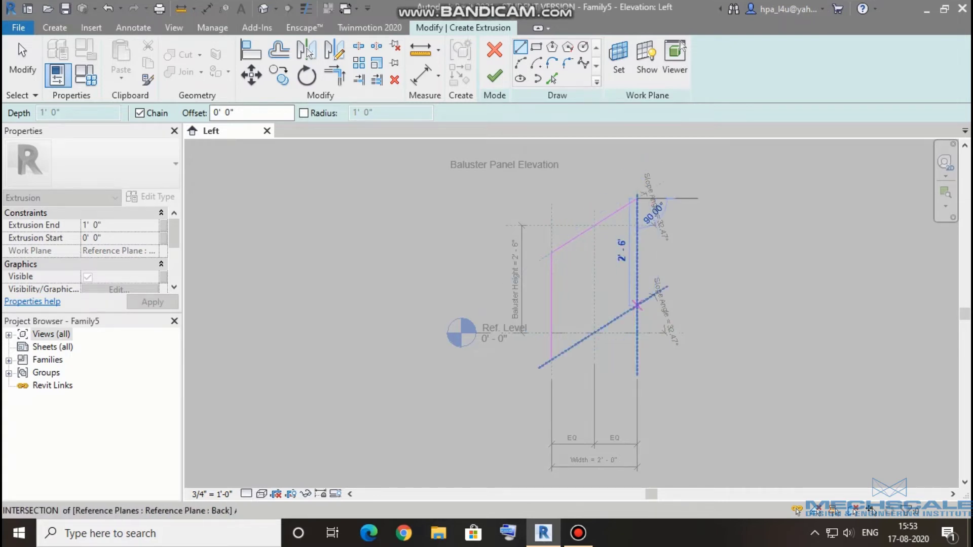
left_click(637, 306)
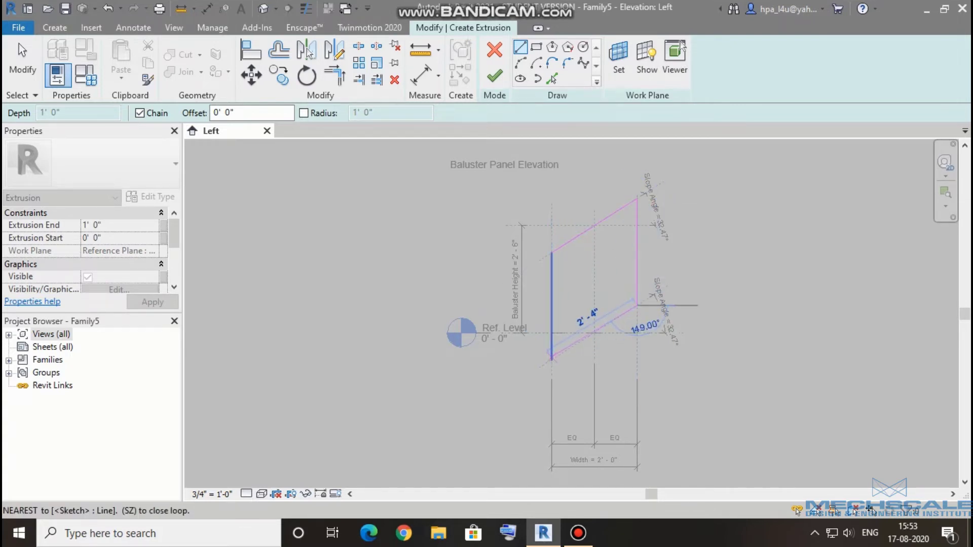
left_click(552, 360)
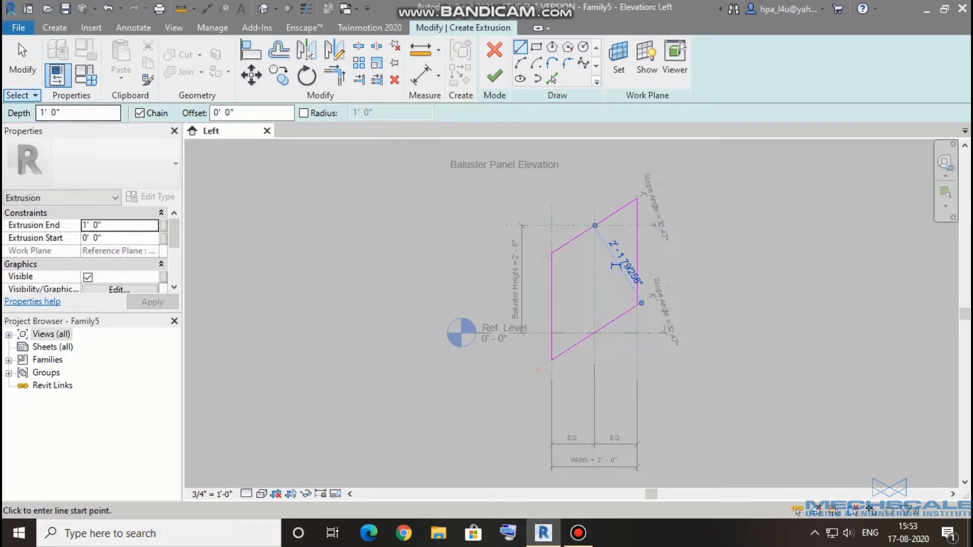
key("Escape")
key("Escape")
- Set the extrusion end depth to 0' 1"
middle_click_drag(557, 279, 548, 375)
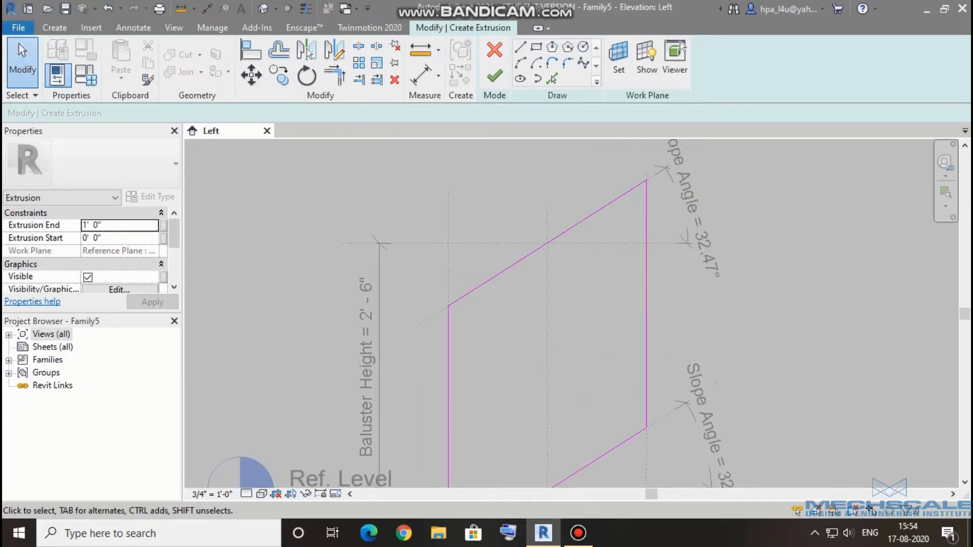
left_click(119, 227)
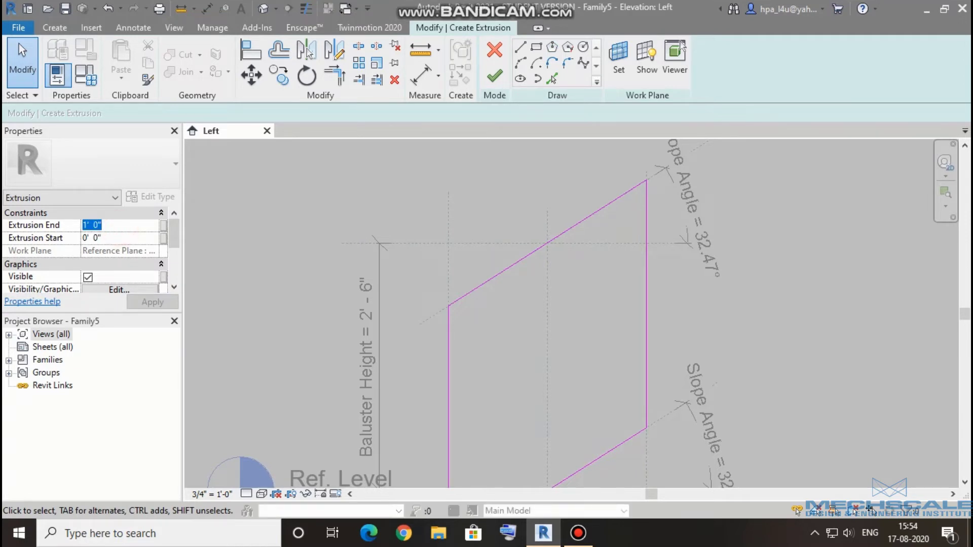
type("1")
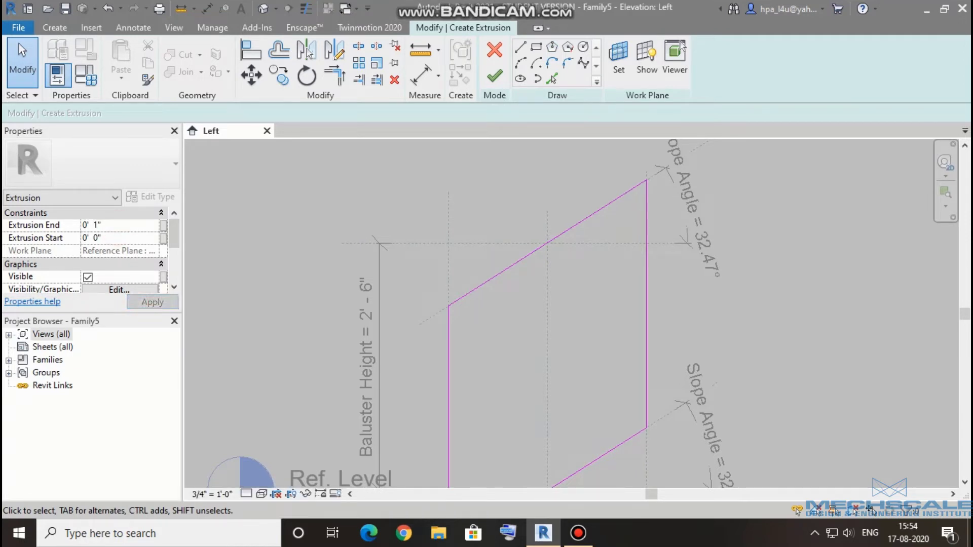
- Add a circle centred at the plane intersection inside the parallelogram
left_click(583, 47)
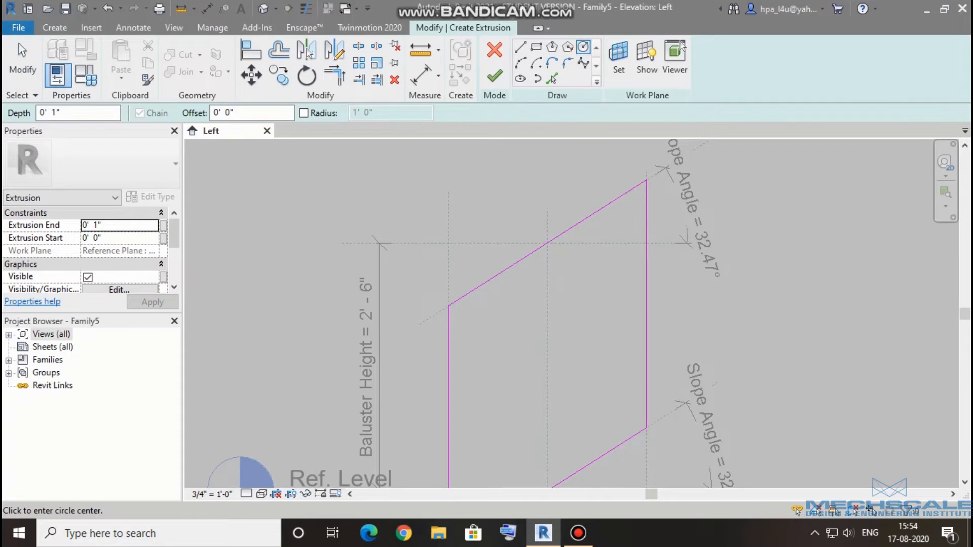
left_click(547, 374)
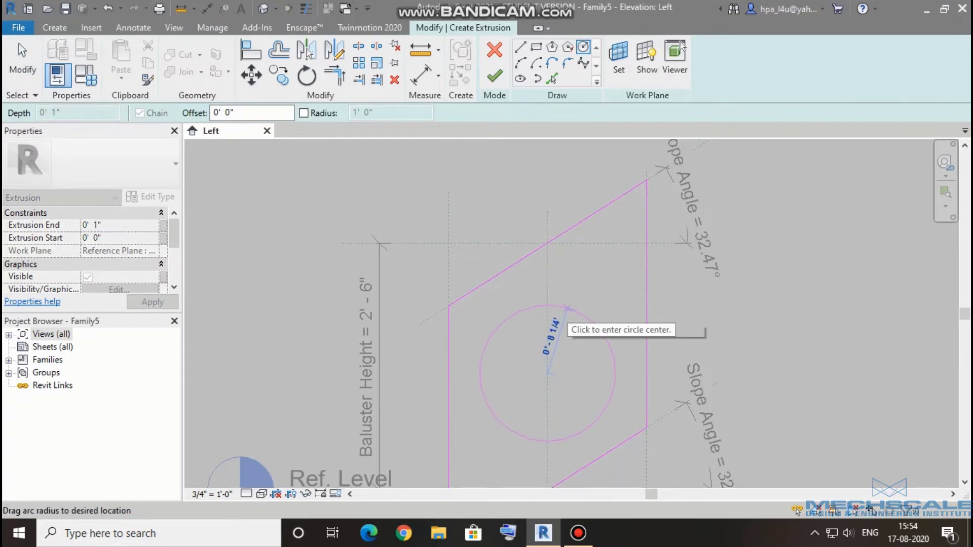
left_click(499, 324)
key("Escape")
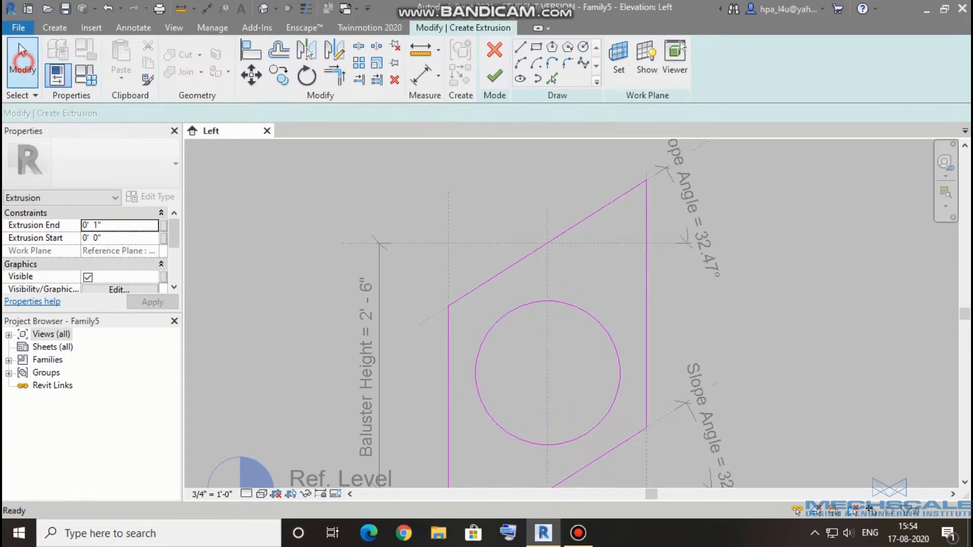
scroll(680, 222, "down", 2)
- Finish the extrusion and assign it Glass, Bronze Glazing from AEC Materials > Glass
left_click(495, 76)
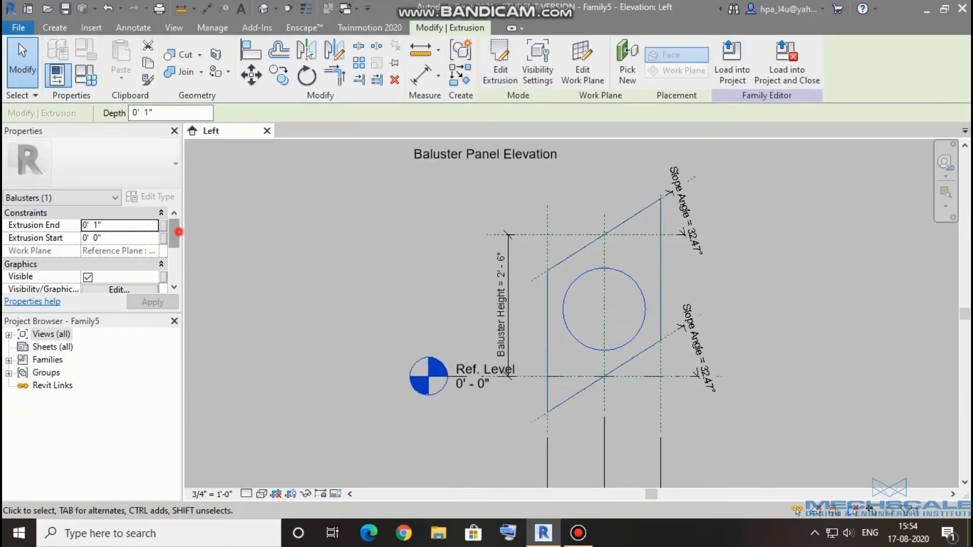
scroll(86, 244, "down", 2)
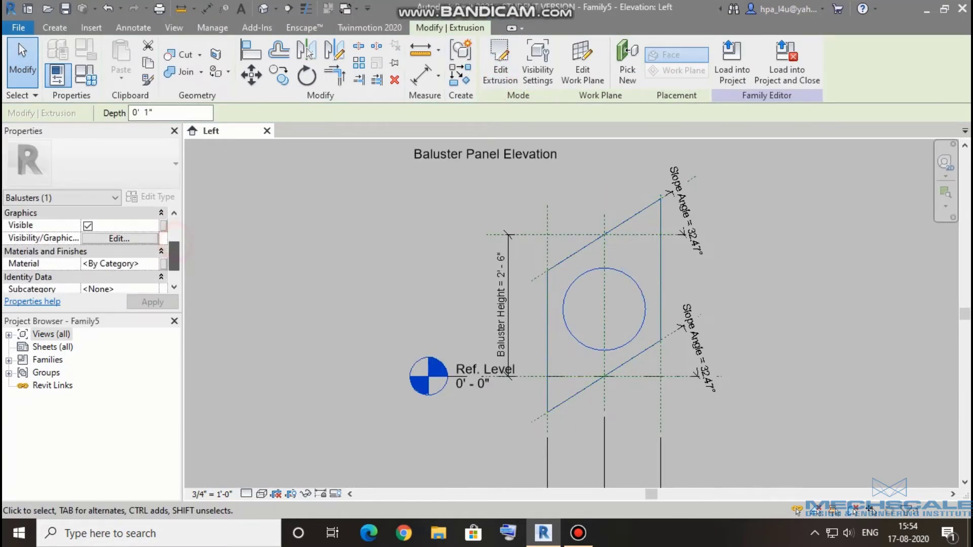
left_click(117, 263)
left_click(156, 263)
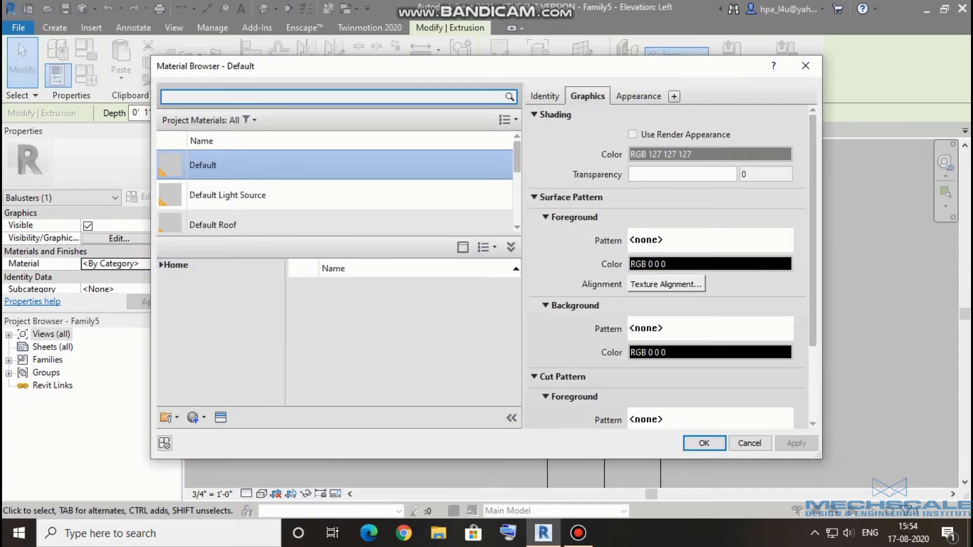
left_click(160, 265)
left_click(168, 289)
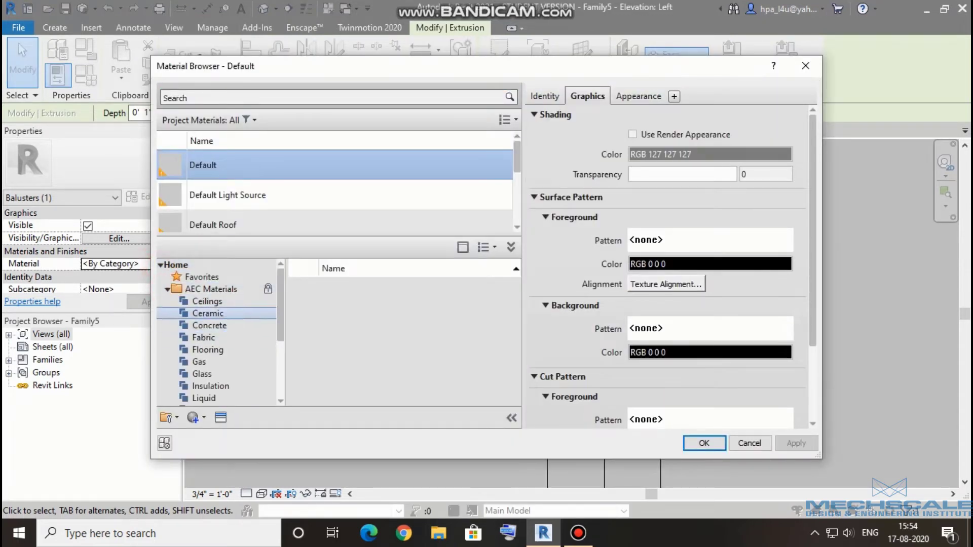
scroll(218, 334, "down", 2)
left_click(202, 301)
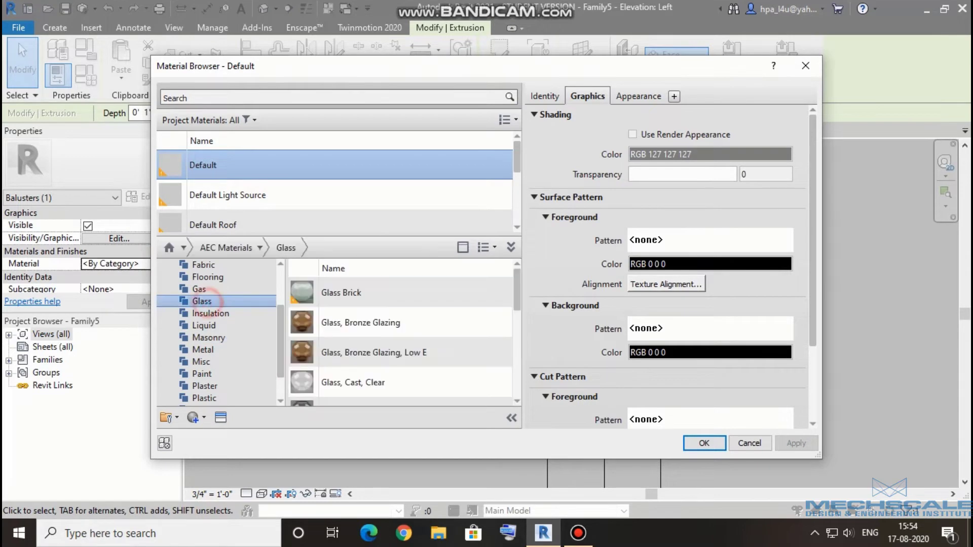
left_click(489, 322)
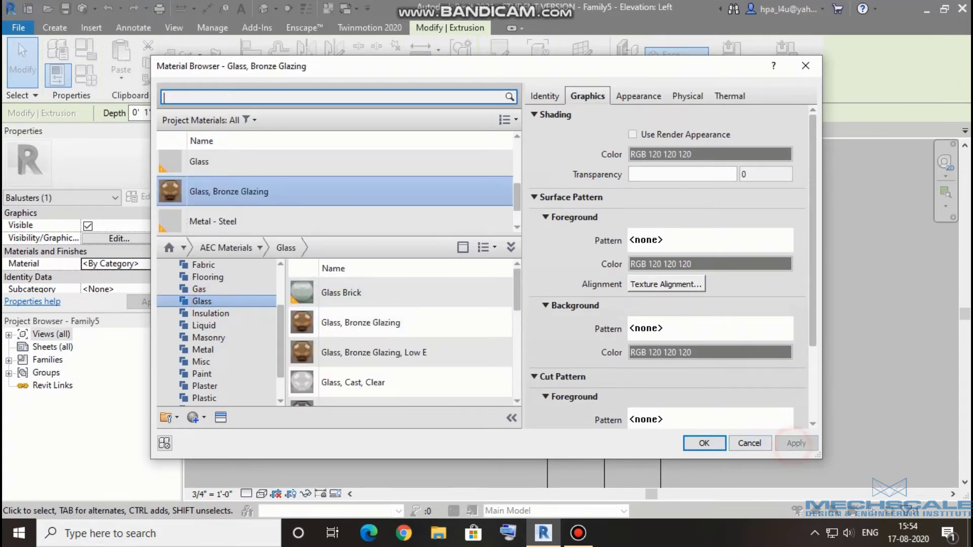
left_click(704, 443)
left_click(786, 400)
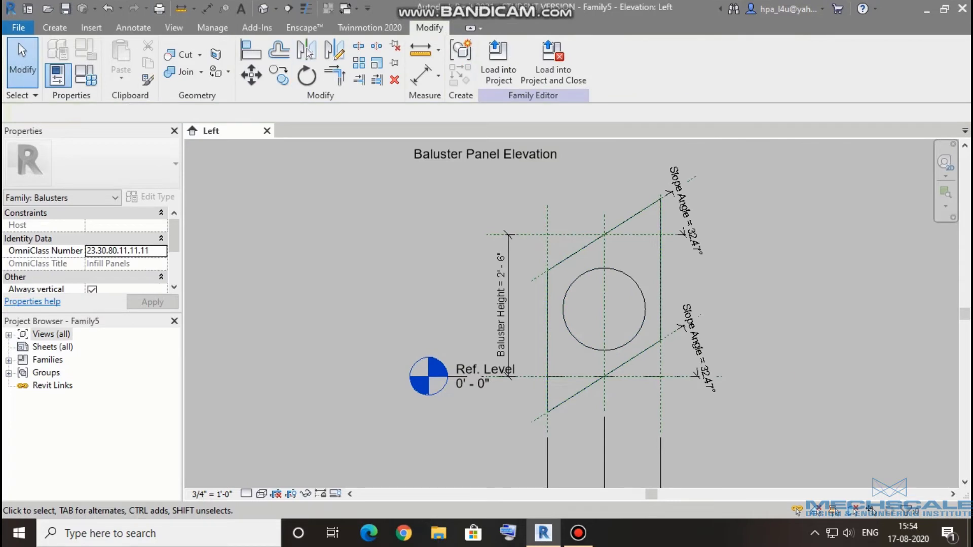
left_click(263, 9)
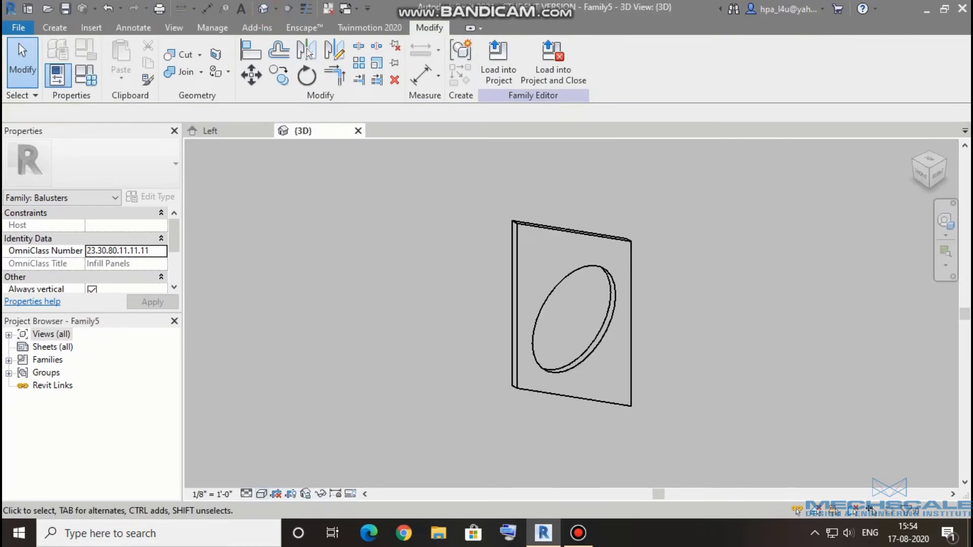
- Shade the panel in Realistic style and save the family to the Desktop as 'baluster panal'
left_click(261, 494)
left_click(266, 478)
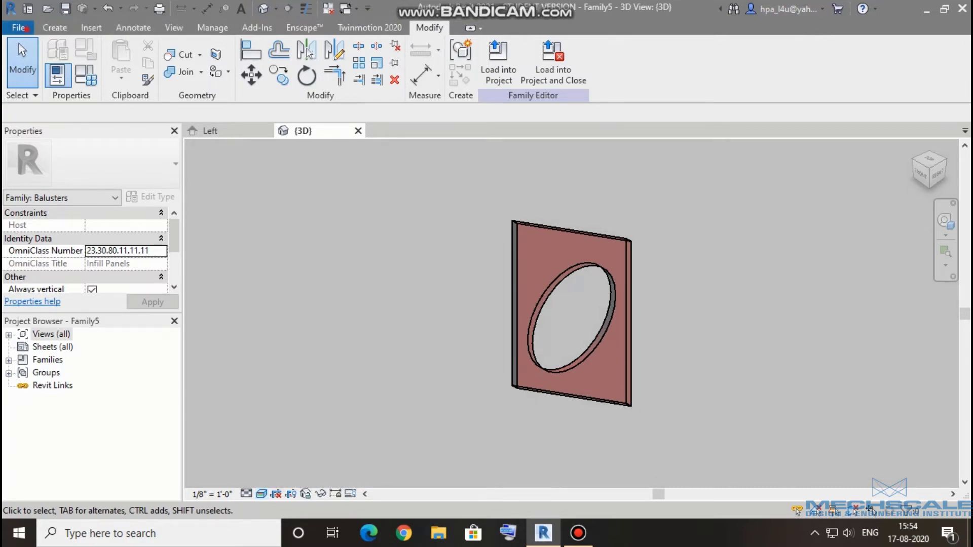
left_click(18, 27)
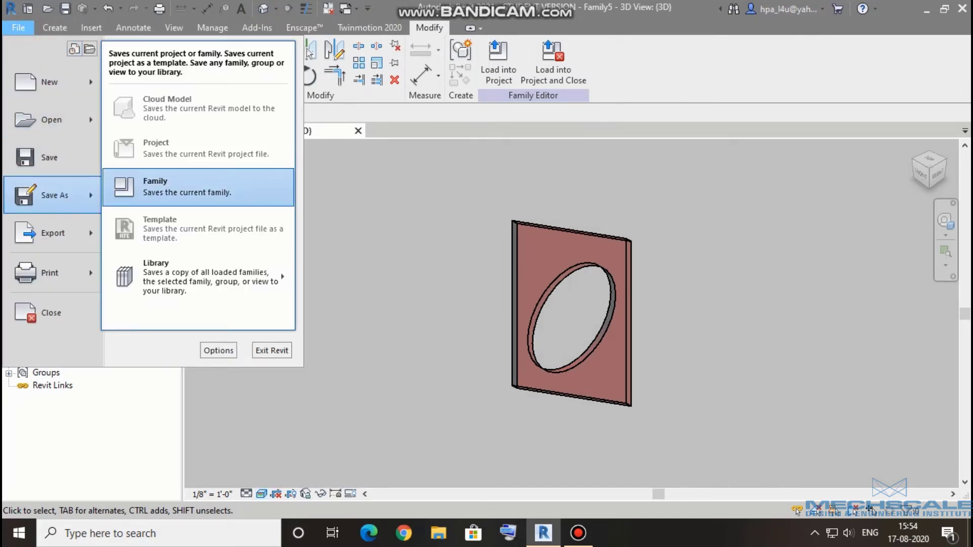
left_click(167, 186)
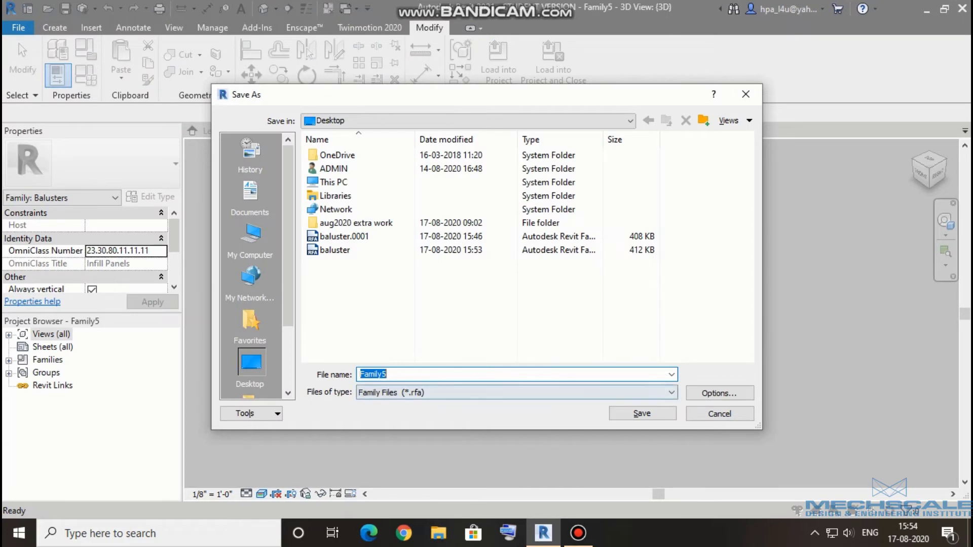
left_click(334, 250)
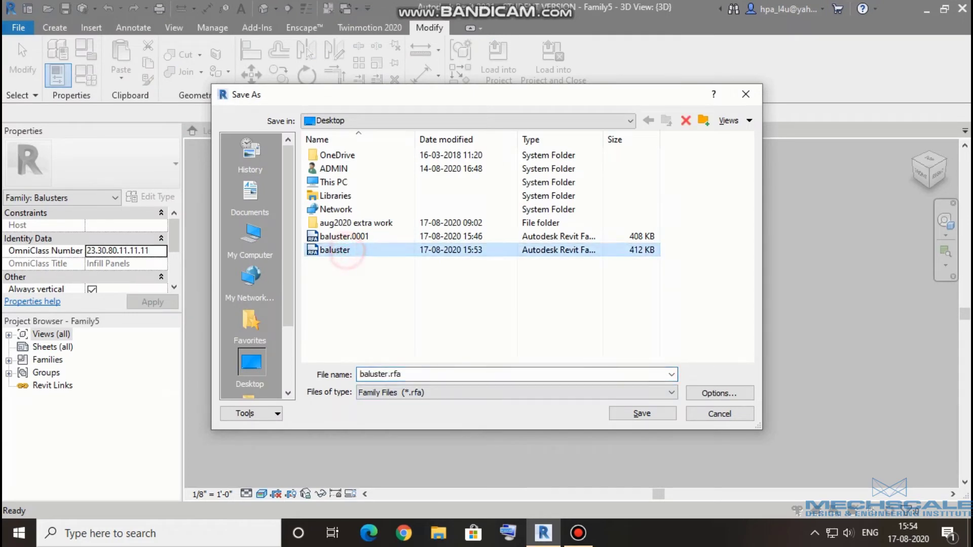
left_click(424, 375)
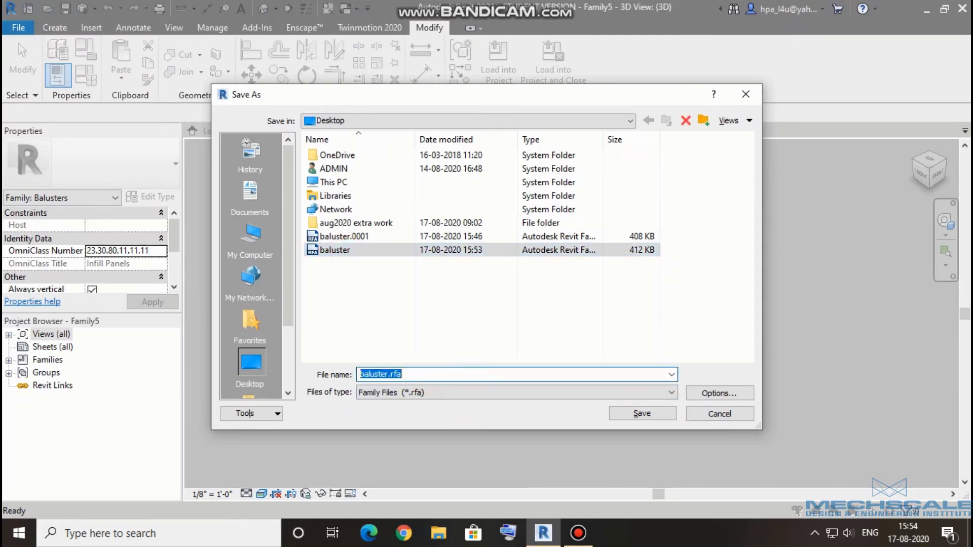
type("baluster.rf")
key("BackSpace")
key("BackSpace")
key("BackSpace")
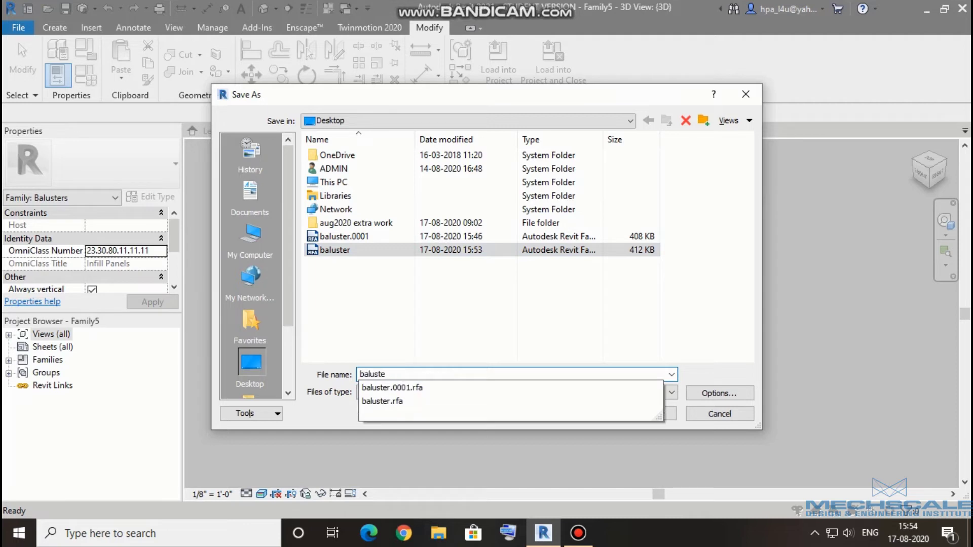
type("r panal")
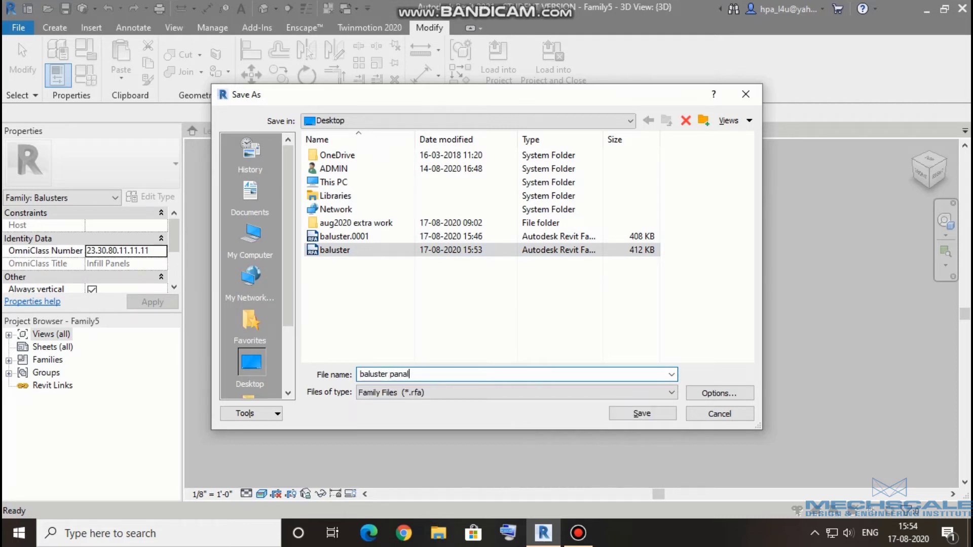
left_click(642, 414)
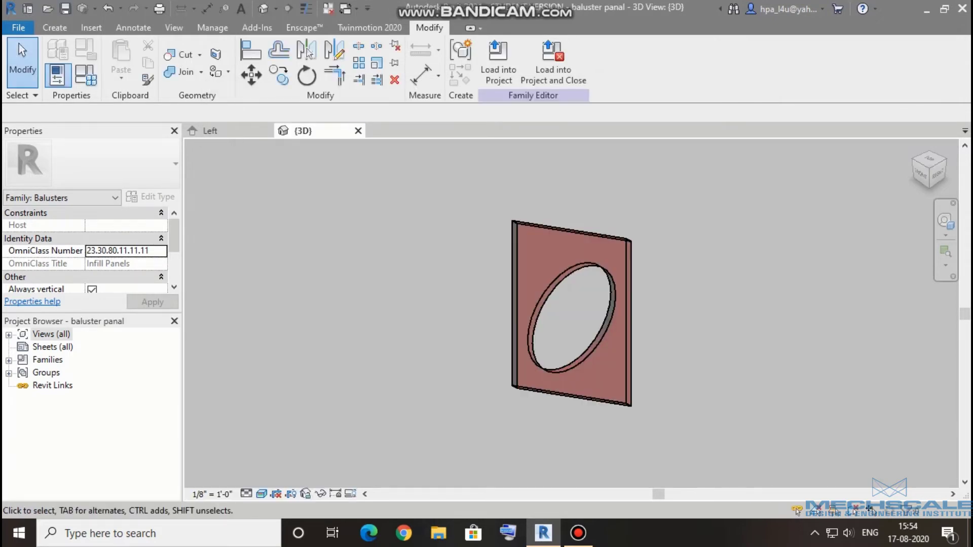
left_click(357, 131)
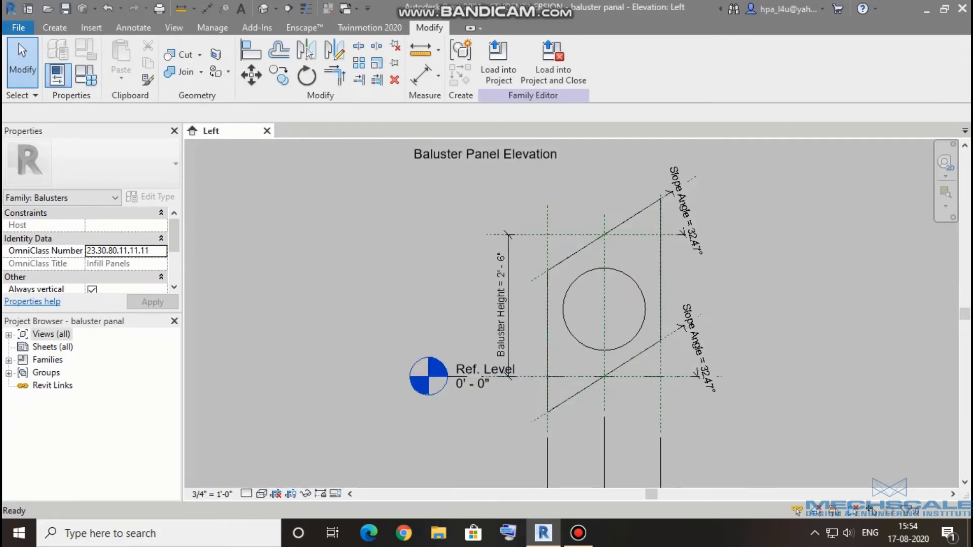
- Close the elevation view and create a new project from the Imperial-Architectural Template
left_click(267, 131)
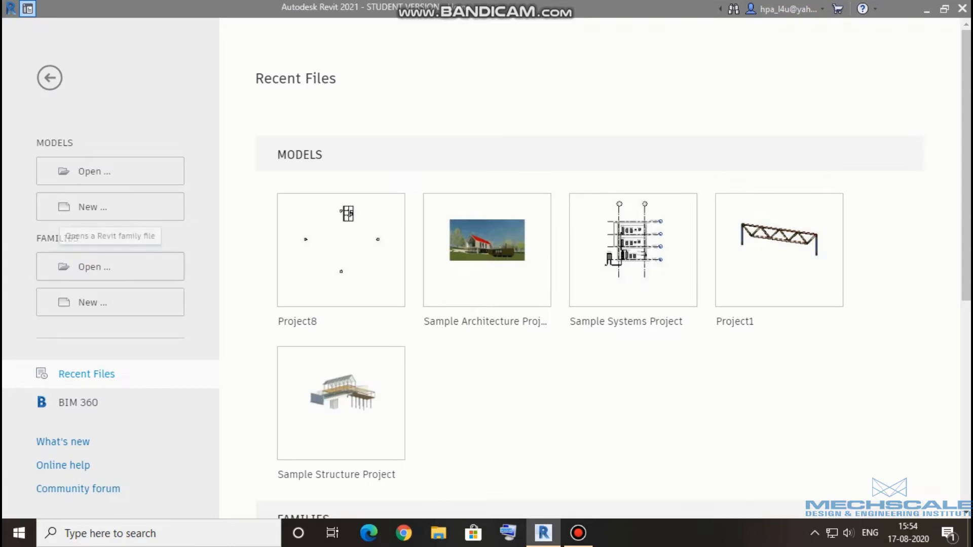
left_click(81, 208)
left_click(386, 236)
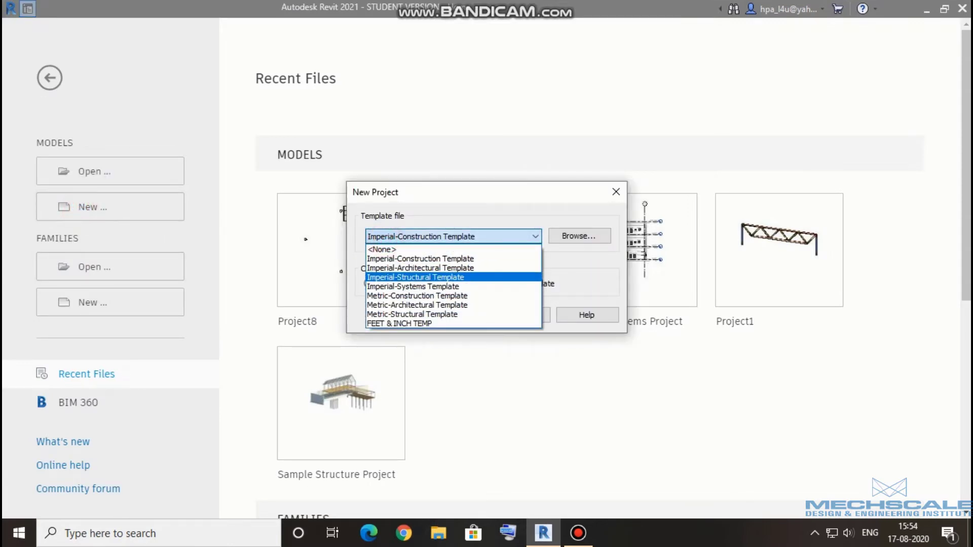
left_click(394, 275)
left_click(535, 236)
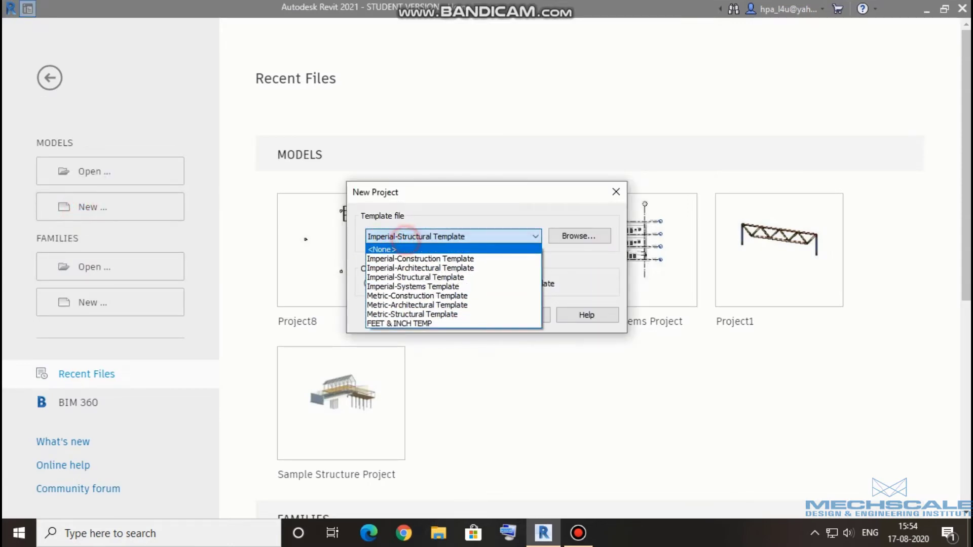
left_click(406, 266)
left_click(439, 311)
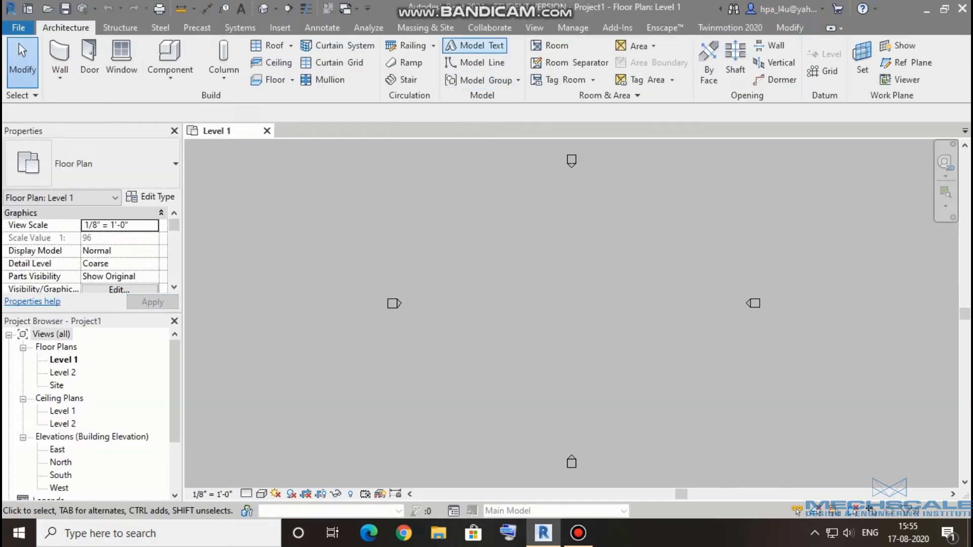
- Sketch a 61' straight railing path on Level 1
left_click(433, 46)
left_click(433, 67)
left_click(489, 283)
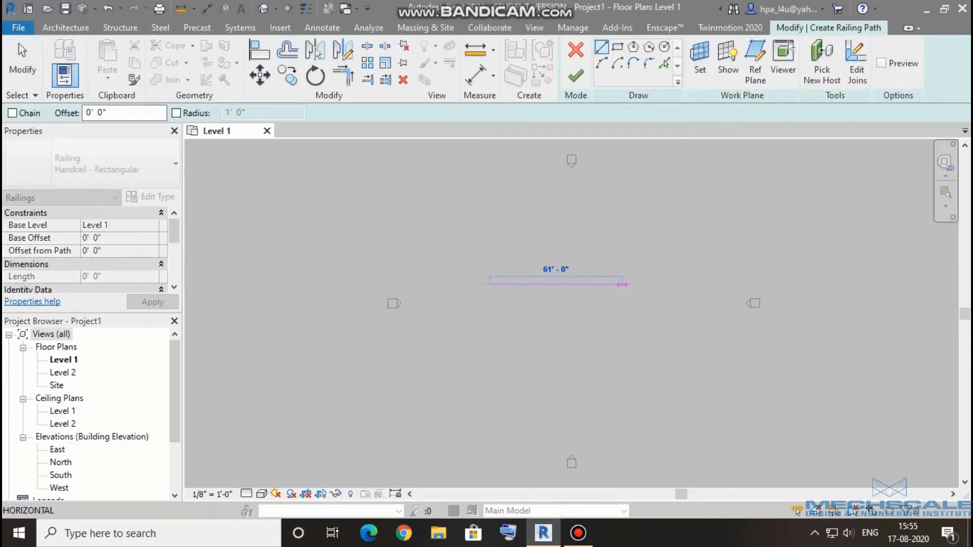
left_click(623, 284)
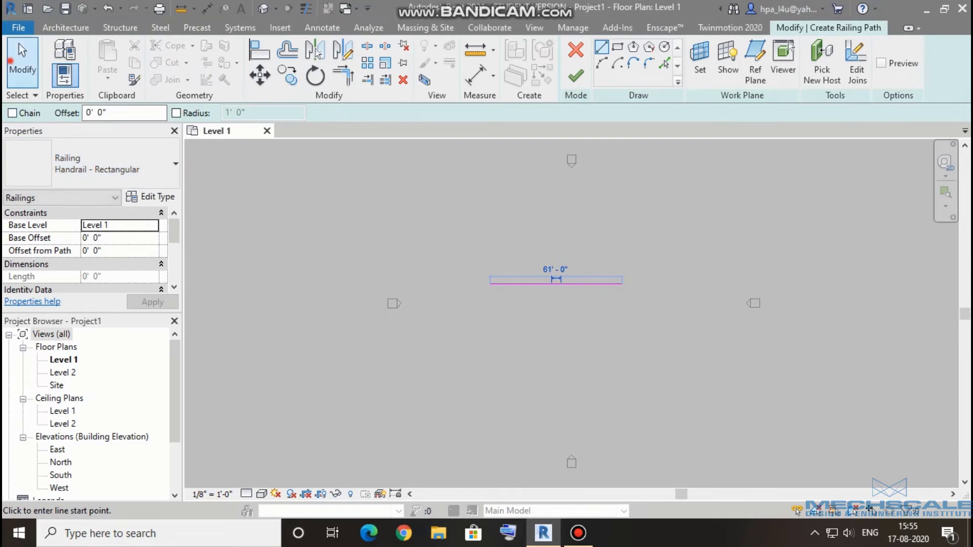
left_click(10, 61)
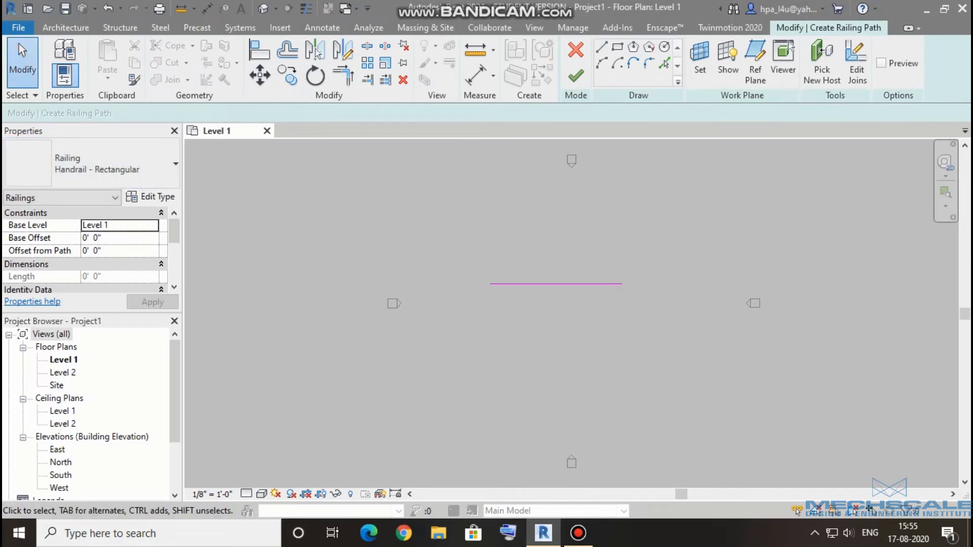
- Duplicate the railing type as Handrail - Rectangular 2 and finish the railing
left_click(151, 197)
left_click(919, 74)
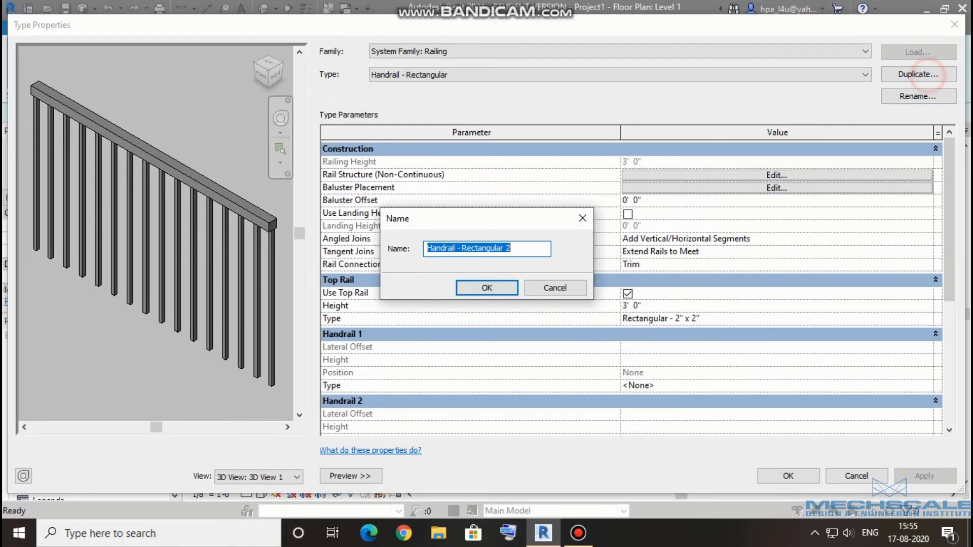
left_click(485, 286)
left_click(788, 476)
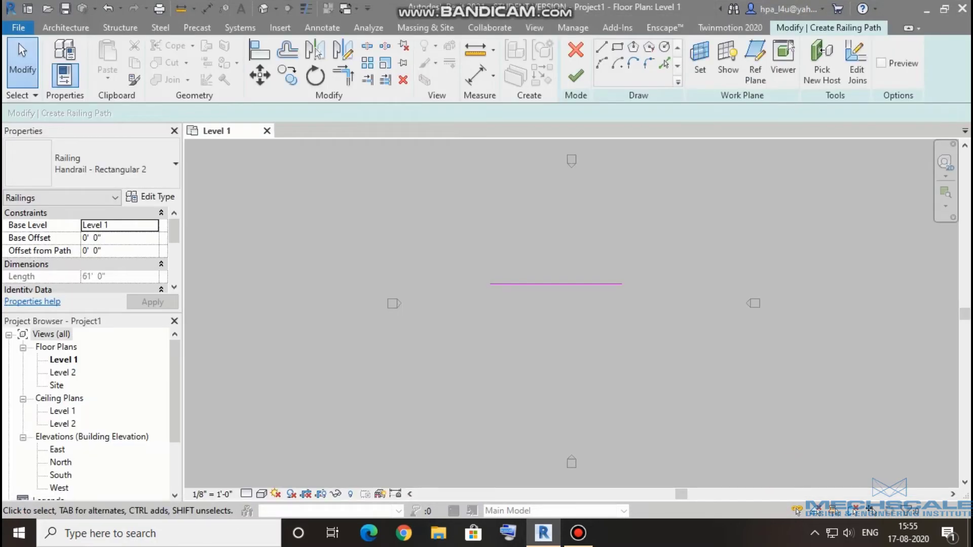
left_click(575, 76)
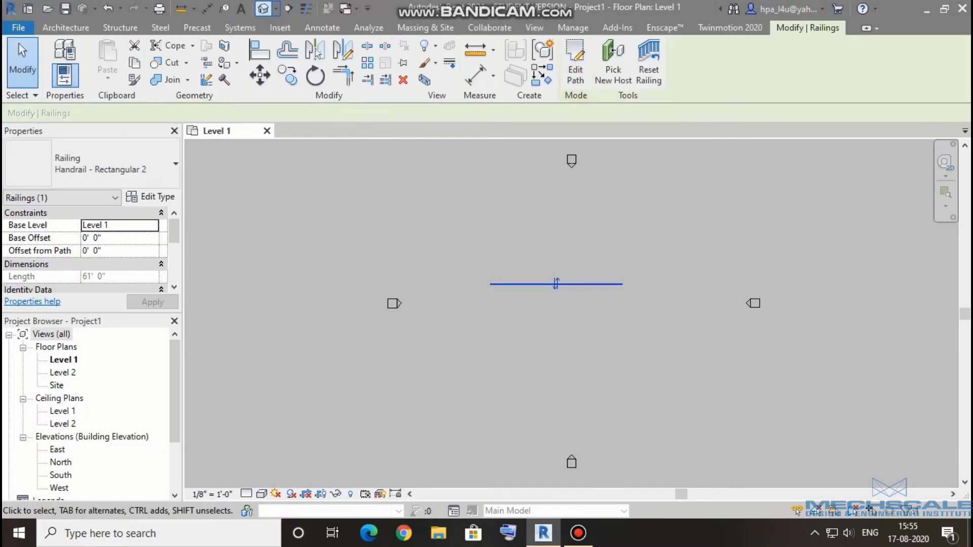
- View the railing in 3D with the Realistic visual style
left_click(263, 8)
scroll(591, 337, "up", 2)
scroll(591, 337, "up", 3)
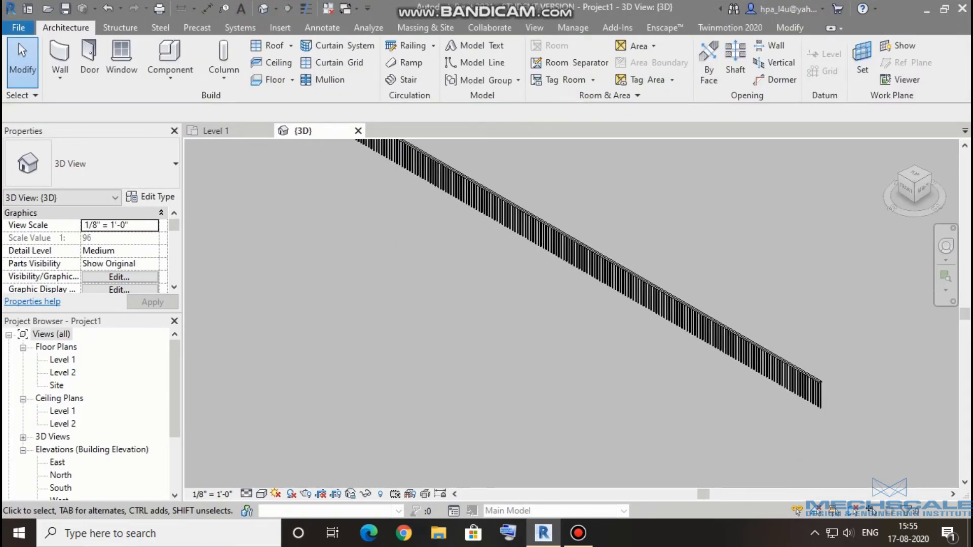
scroll(591, 336, "up", 3)
scroll(591, 336, "up", 3)
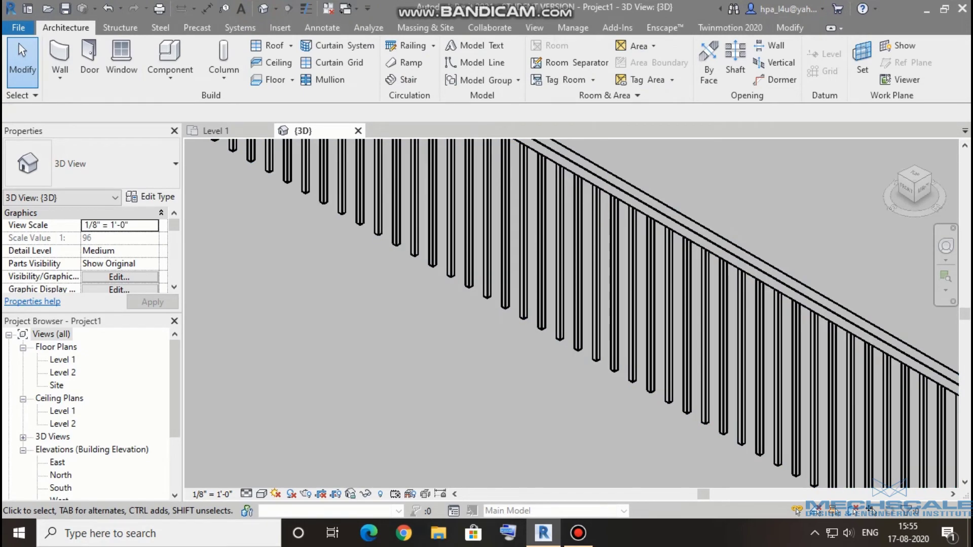
left_click(261, 494)
left_click(271, 475)
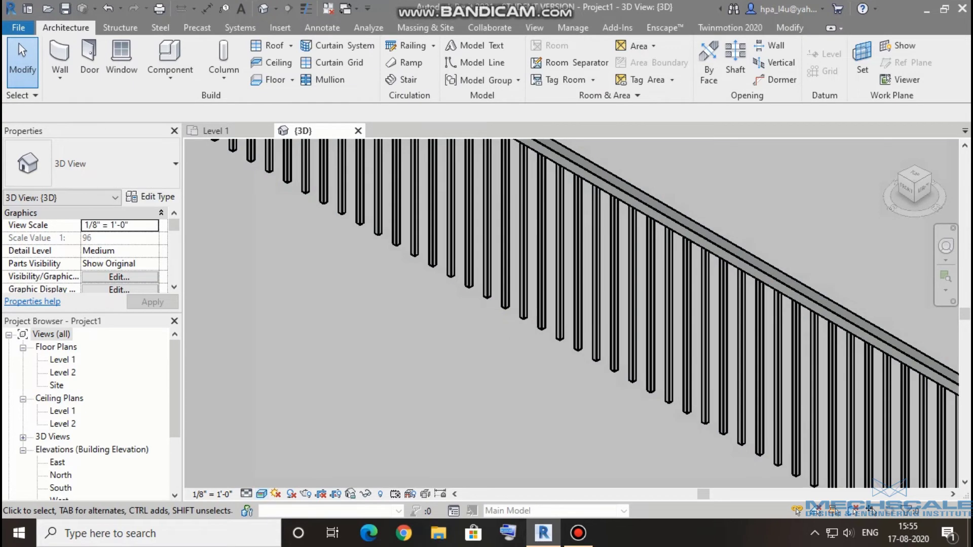
left_click(654, 260)
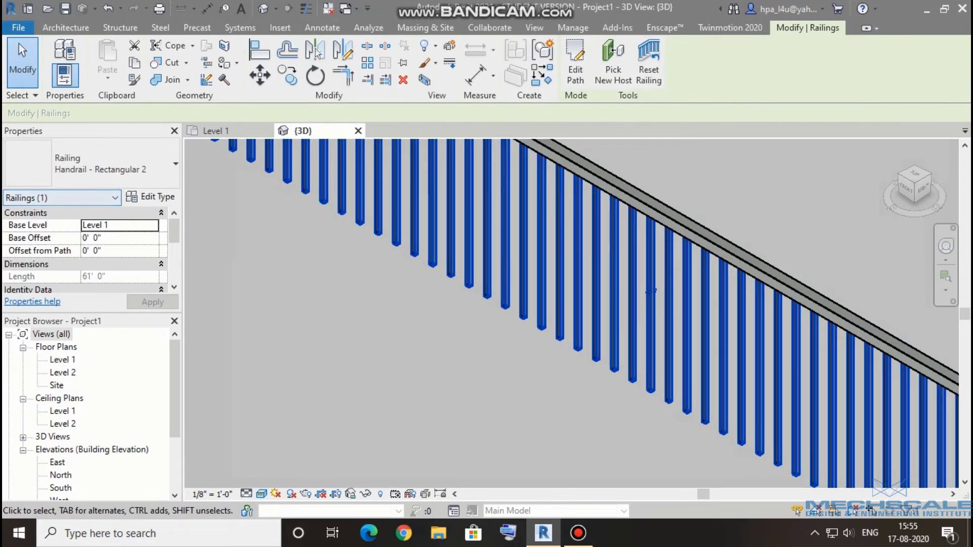
left_click(146, 197)
left_click(730, 177)
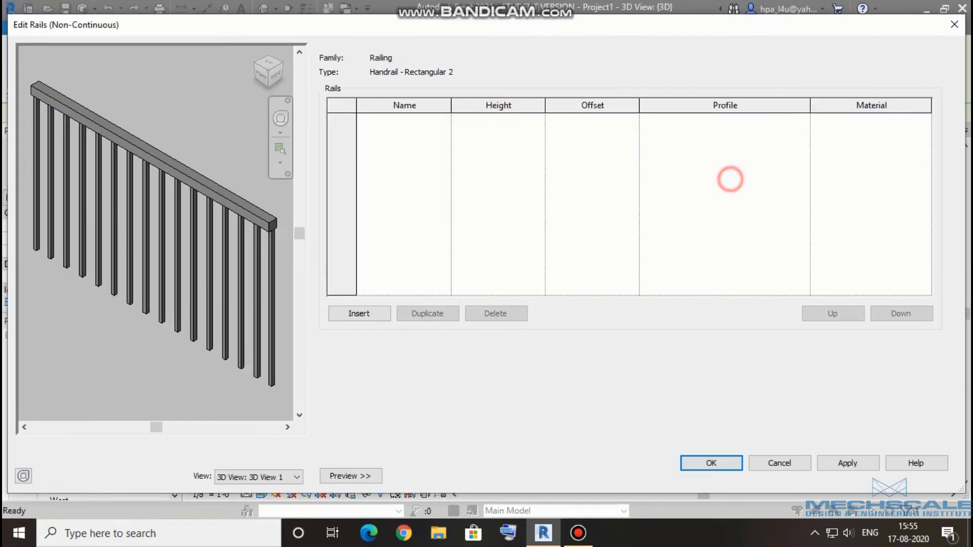
left_click(779, 463)
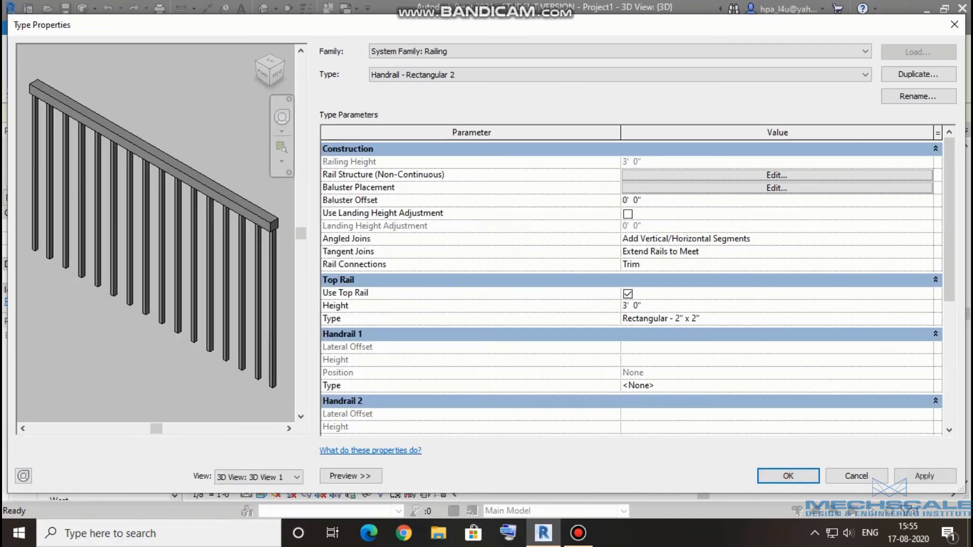
left_click(710, 190)
left_click(339, 125)
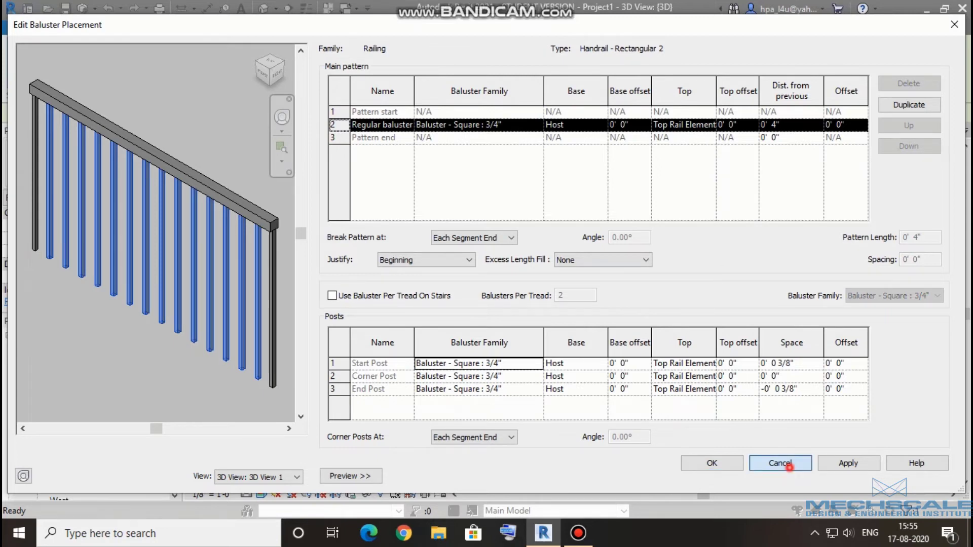
left_click(789, 463)
left_click(834, 476)
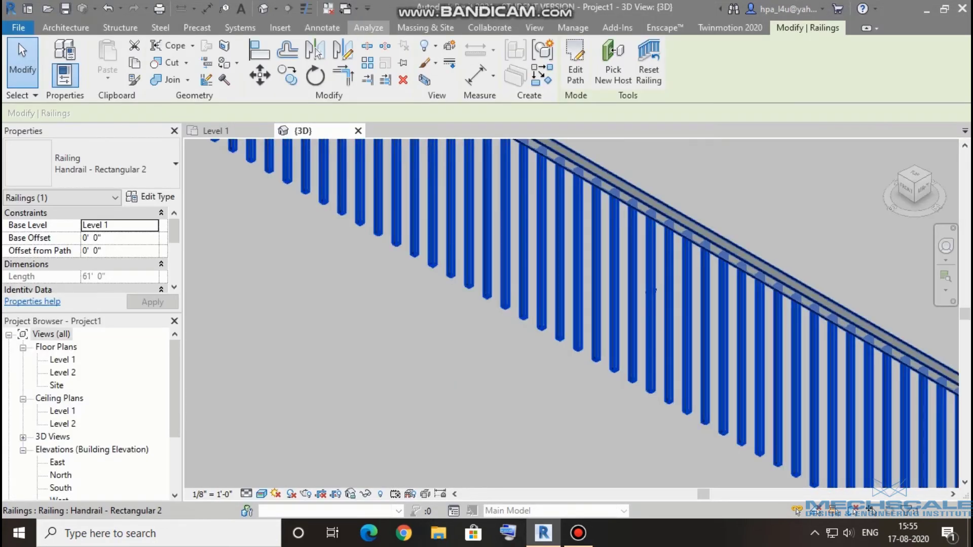
left_click(280, 28)
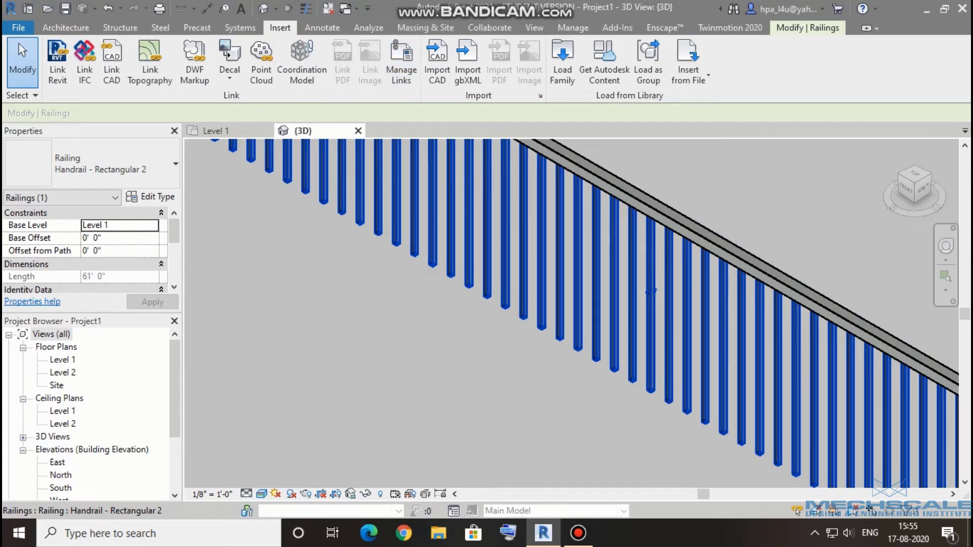
- Load the baluster.rfa family from the Desktop into the project
left_click(562, 63)
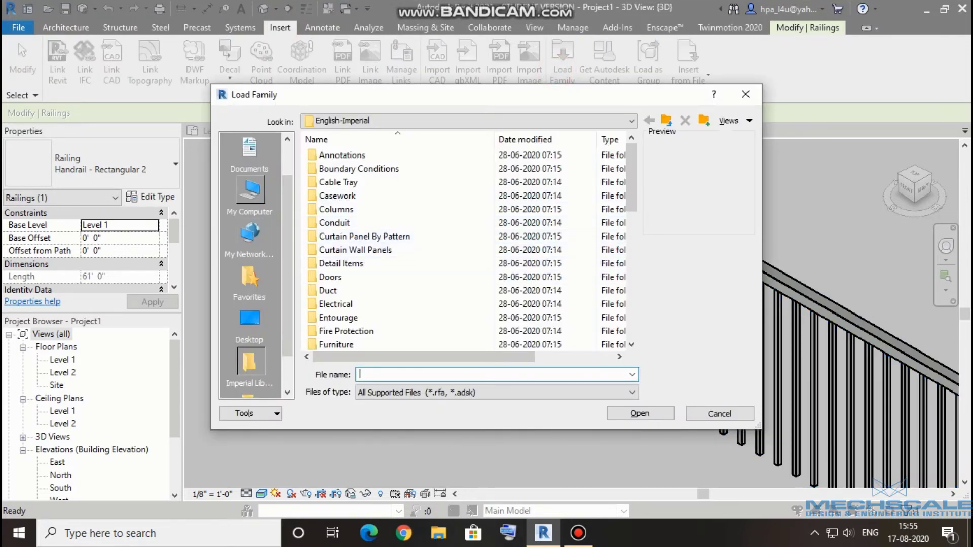
left_click(250, 193)
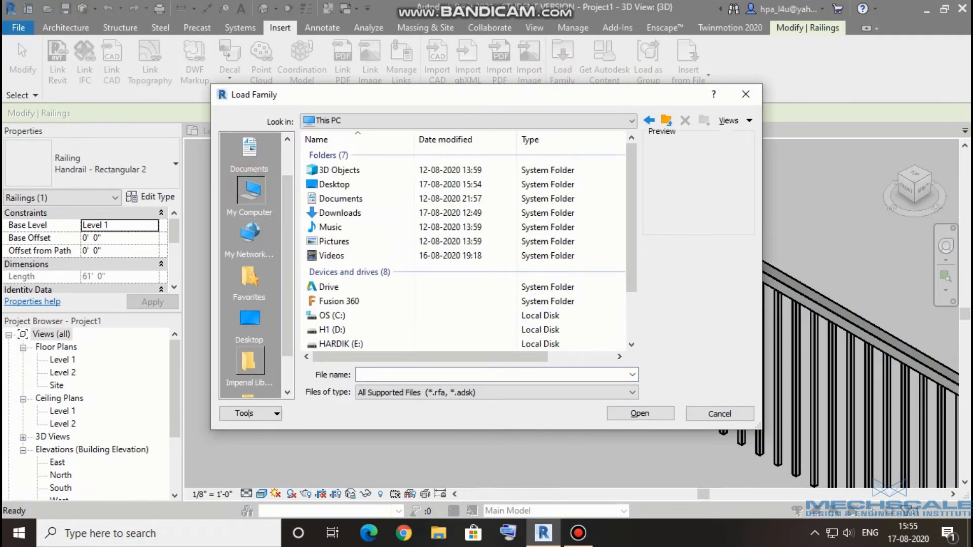
left_click(248, 364)
left_click(250, 318)
left_click(350, 249)
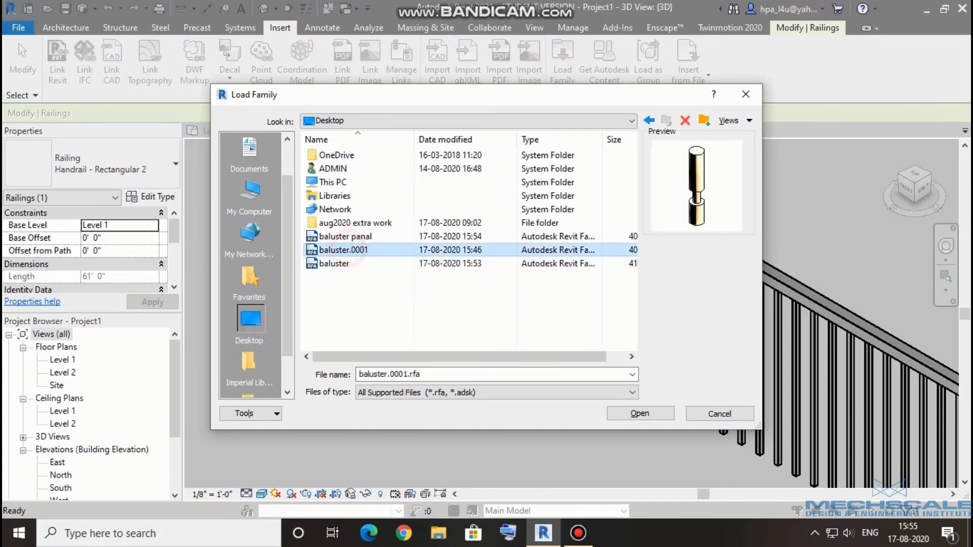
left_click(349, 237)
left_click(335, 263)
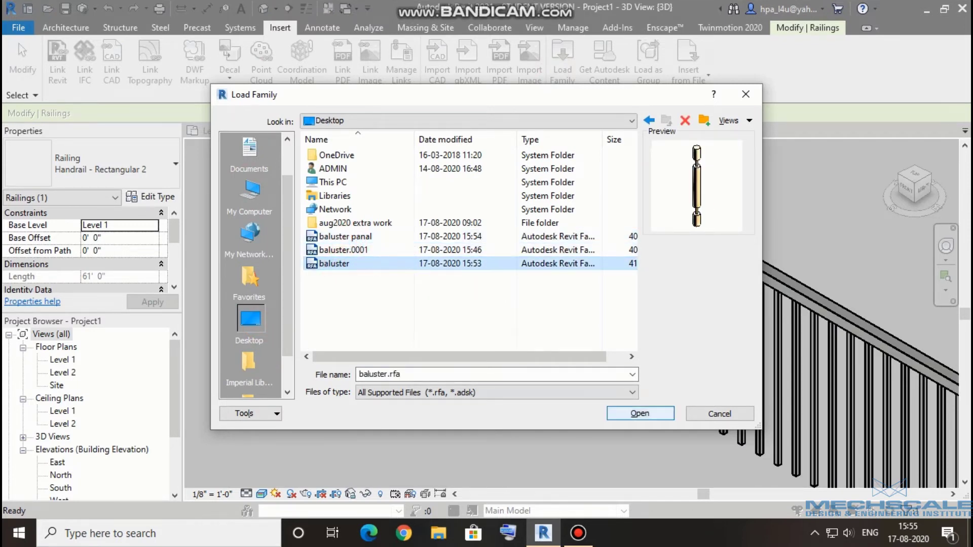
left_click(629, 413)
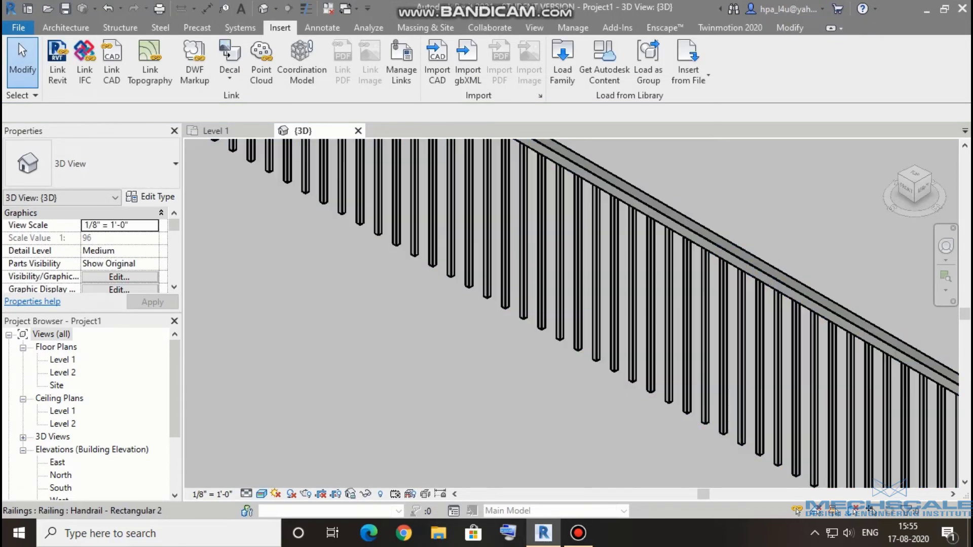
left_click(501, 223)
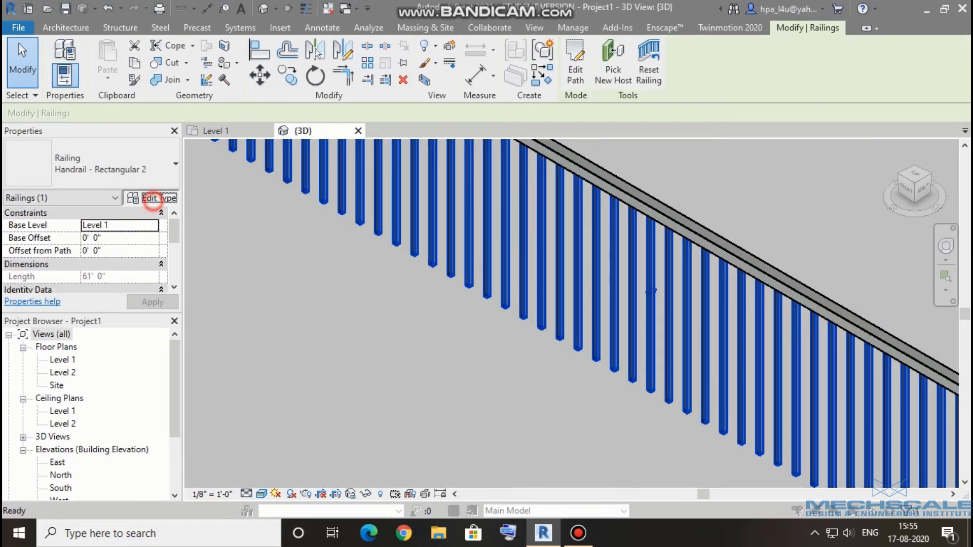
- Set the Regular baluster family to baluster : baluster in Baluster Placement
left_click(150, 196)
left_click(732, 188)
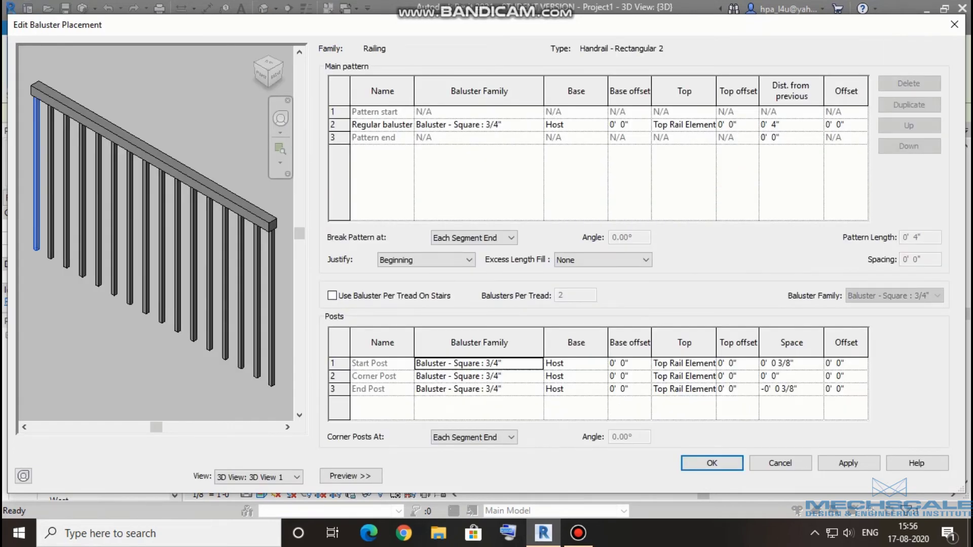
left_click(543, 126)
left_click(537, 125)
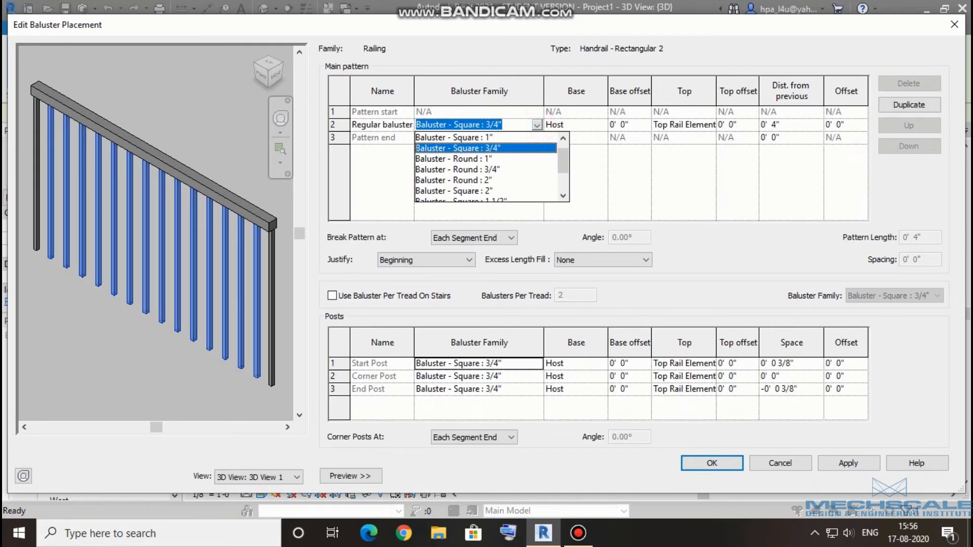
scroll(475, 172, "down", 2)
left_click(475, 188)
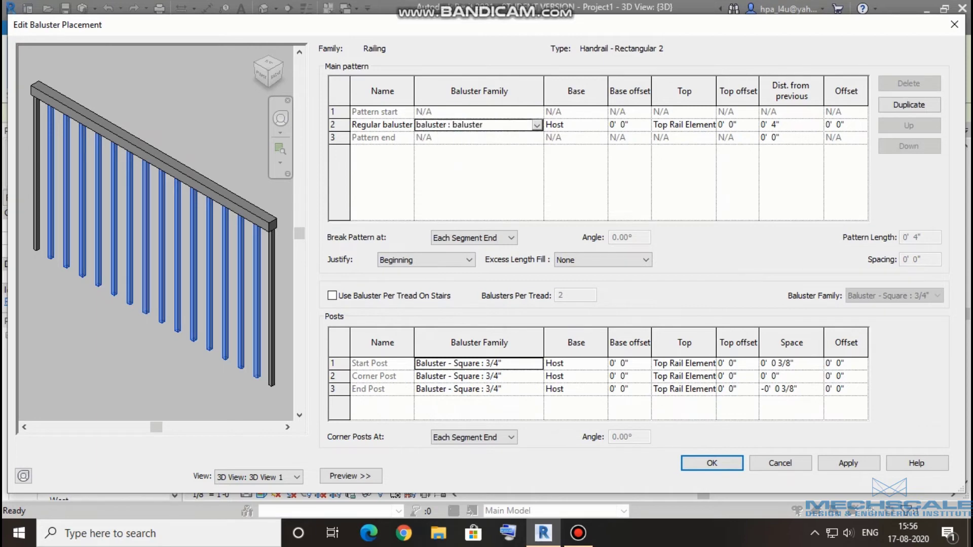
left_click(710, 463)
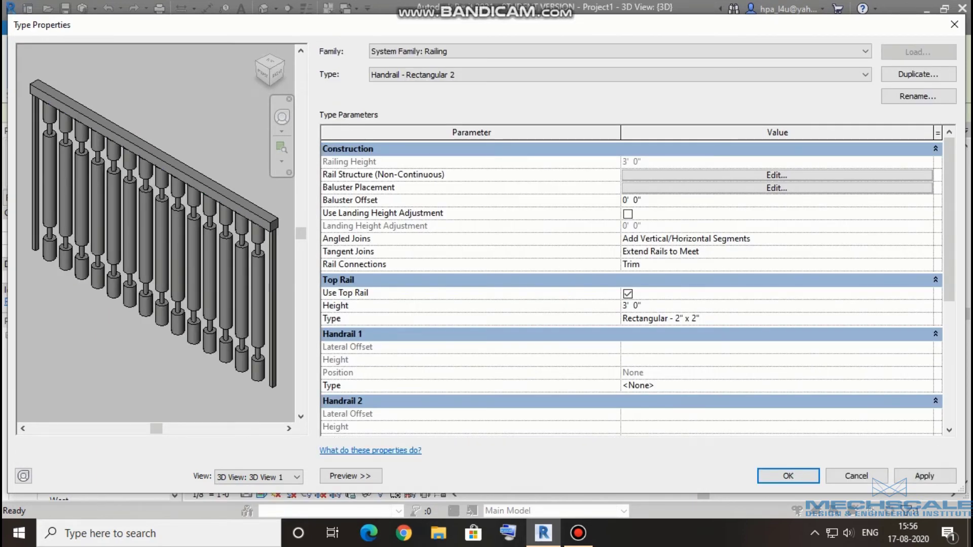
- Apply the type change and deselect to see turned wooden balusters on the railing
left_click(790, 476)
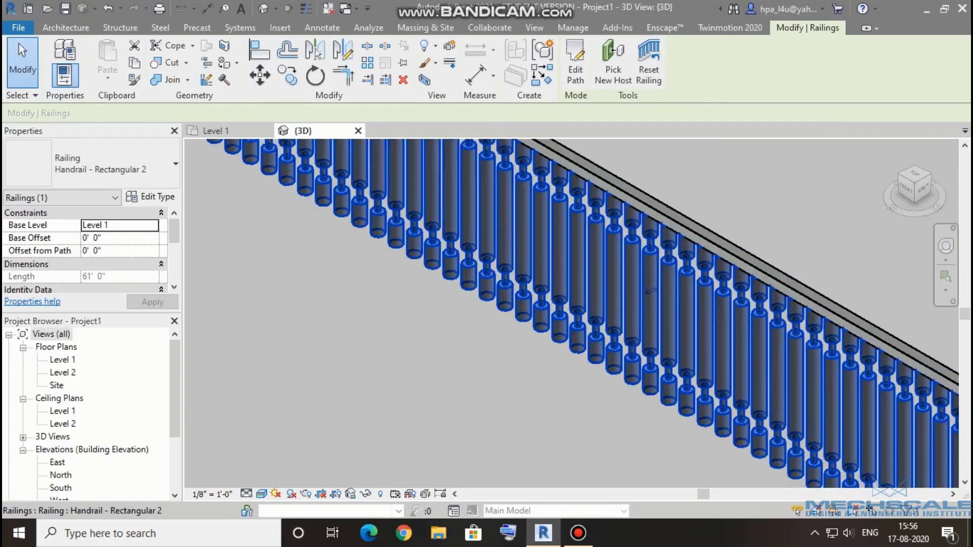
left_click(499, 424)
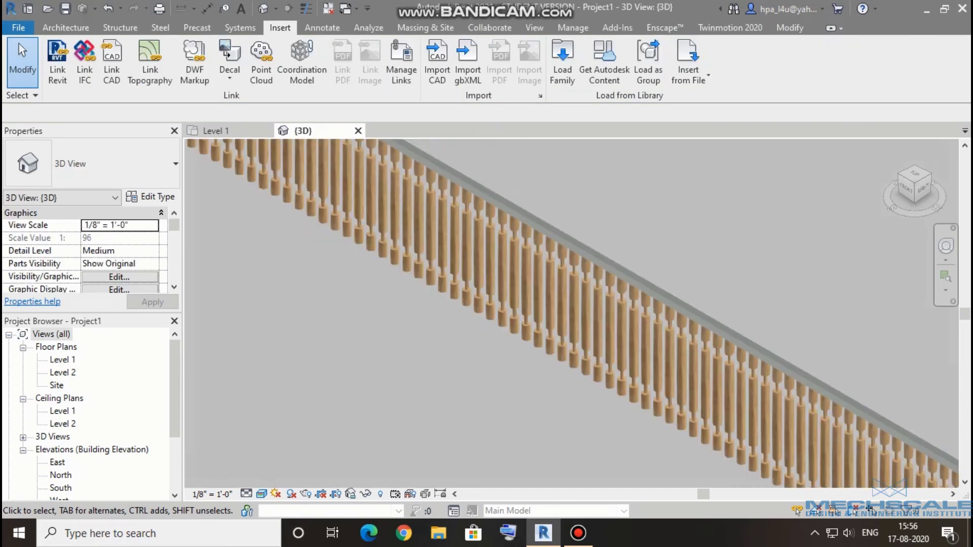
scroll(571, 314, "down", 3)
scroll(571, 315, "down", 2)
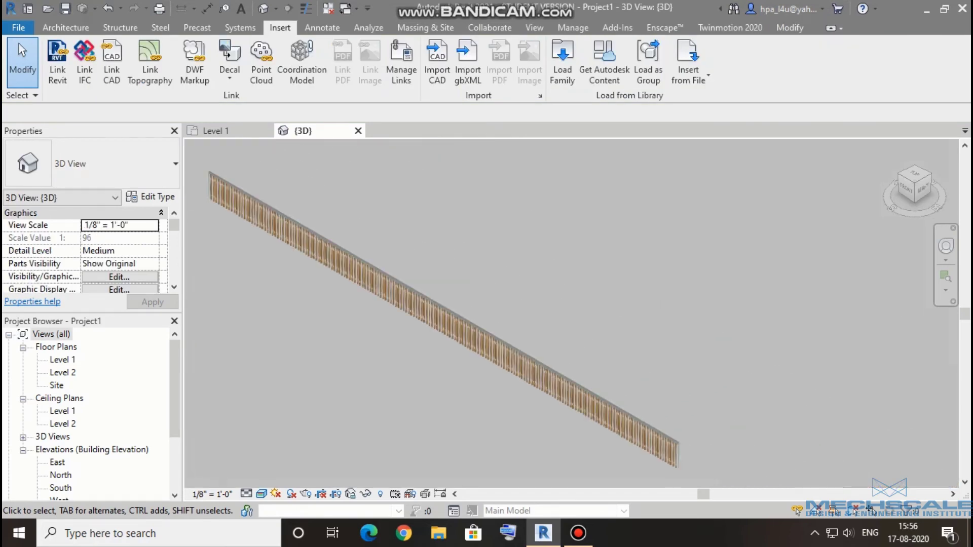
scroll(572, 314, "up", 5)
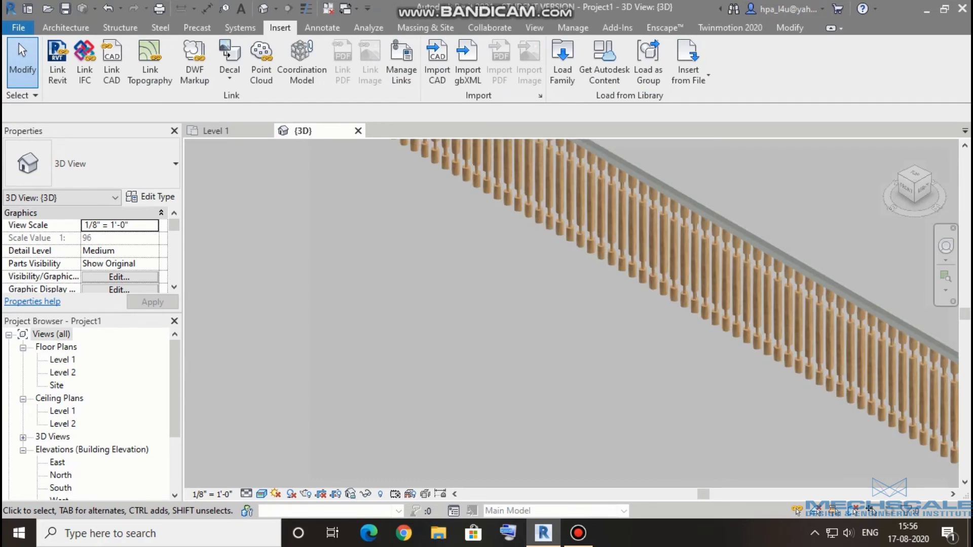
- Set the regular balusters' distance from previous to 0' 8" and apply it
left_click(507, 183)
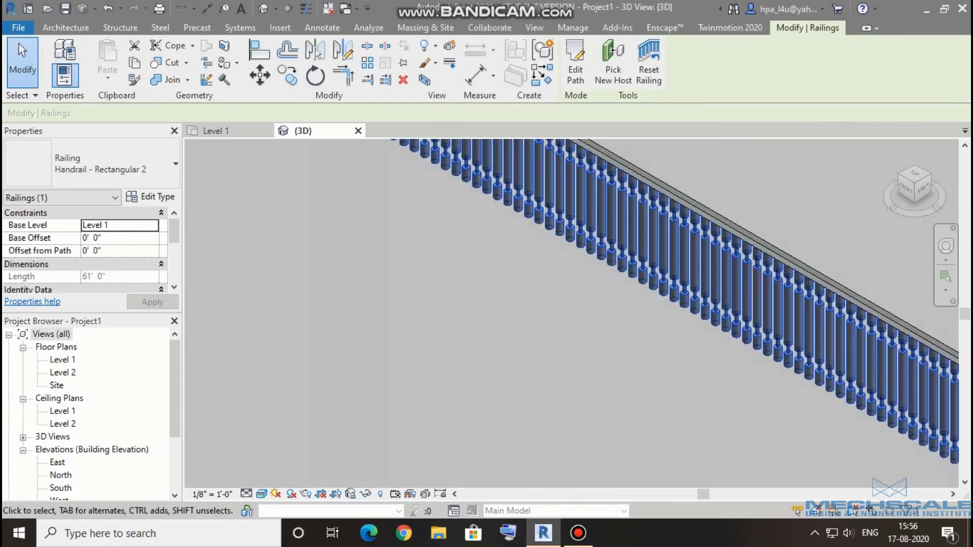
left_click(156, 196)
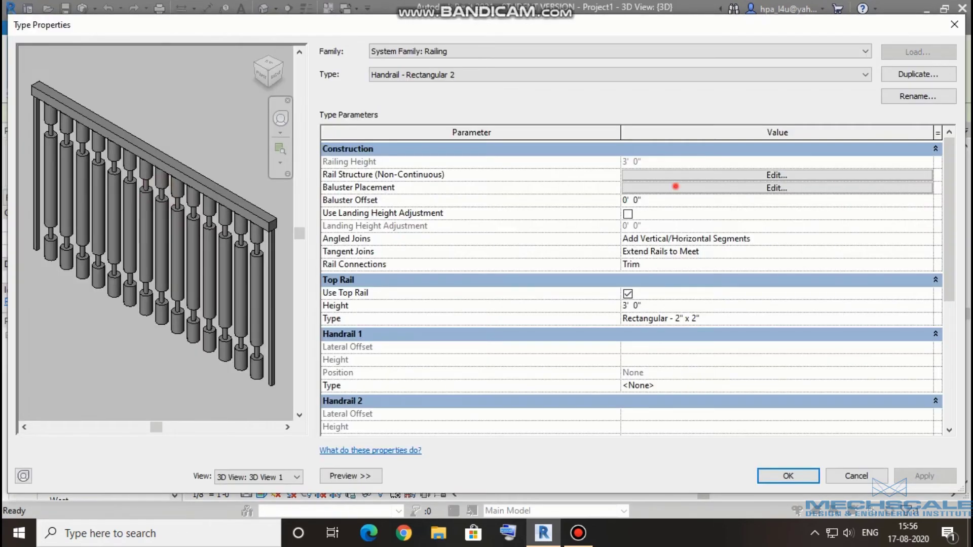
left_click(676, 187)
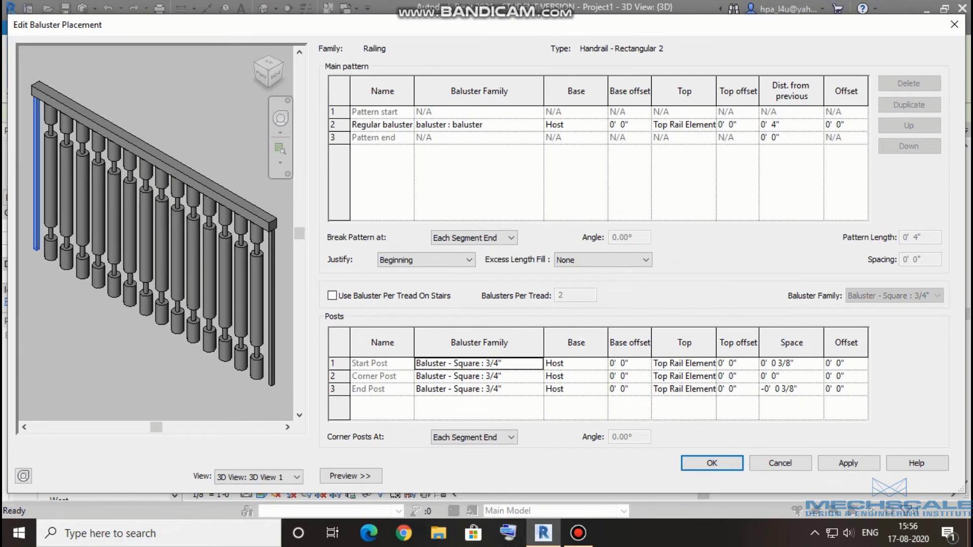
left_click(791, 125)
type("8")
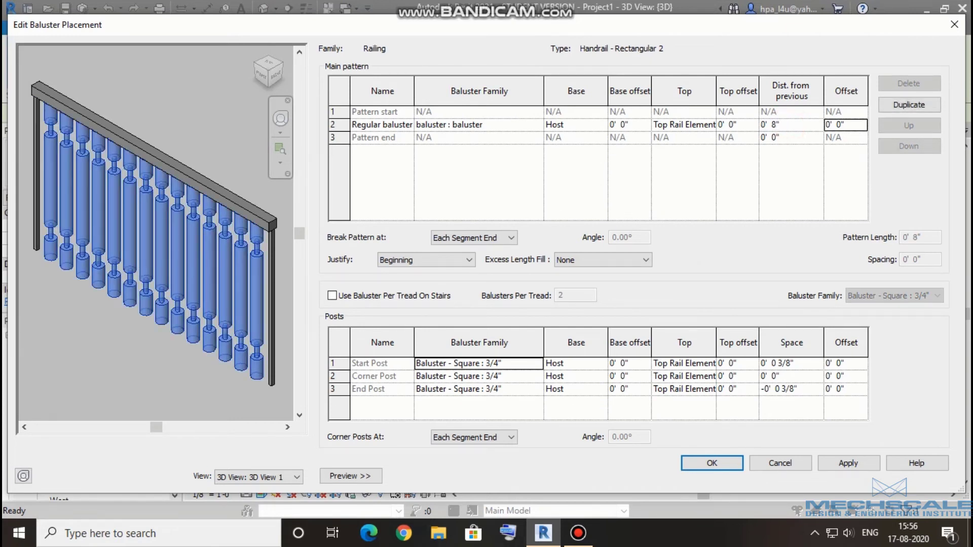
left_click(849, 463)
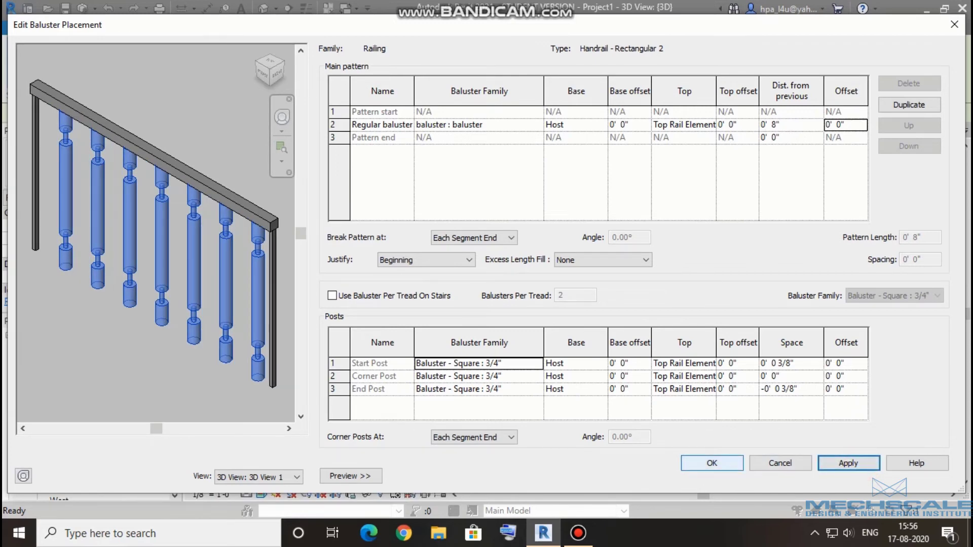
left_click(720, 463)
left_click(788, 476)
left_click(458, 360)
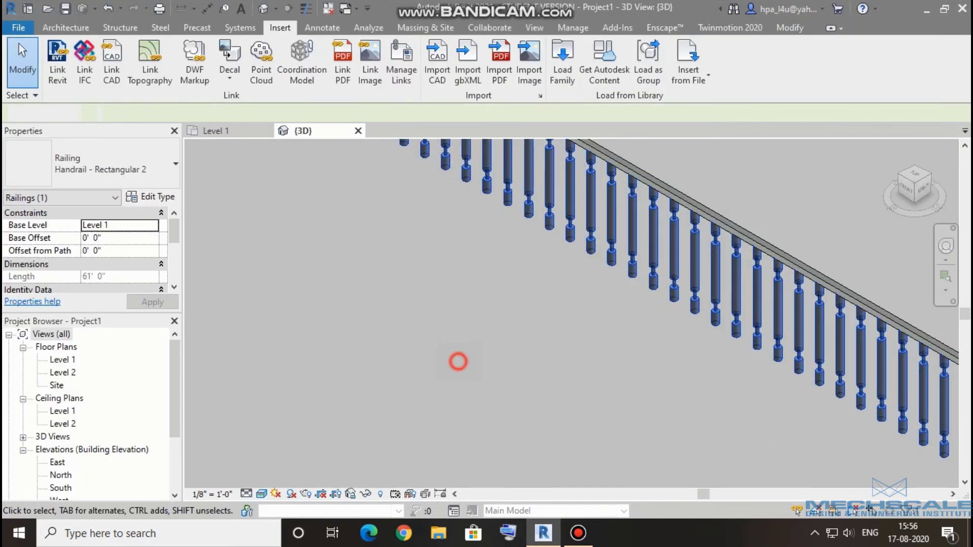
scroll(461, 360, "down", 2)
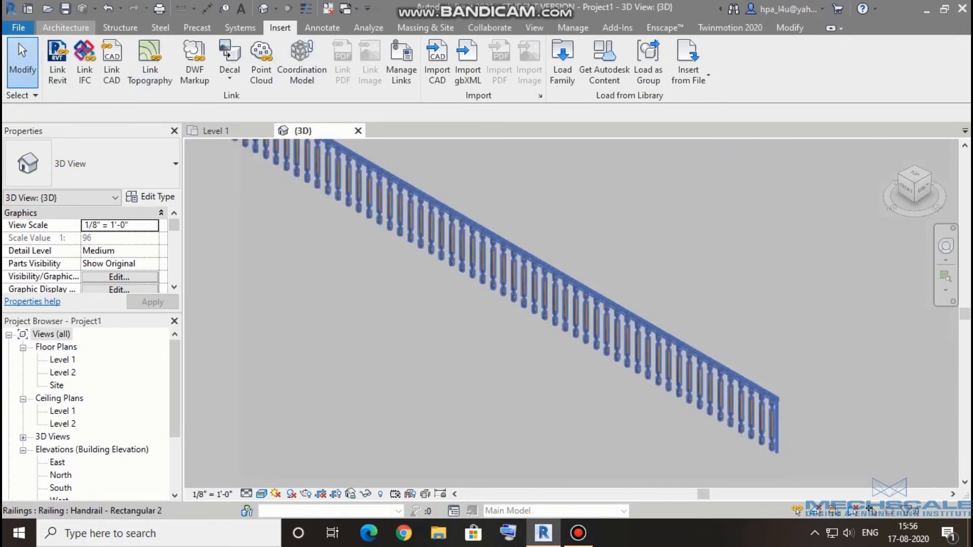
- Start a new railing and choose the Glass Panel - Bottom Fill railing type
left_click(65, 28)
left_click(408, 45)
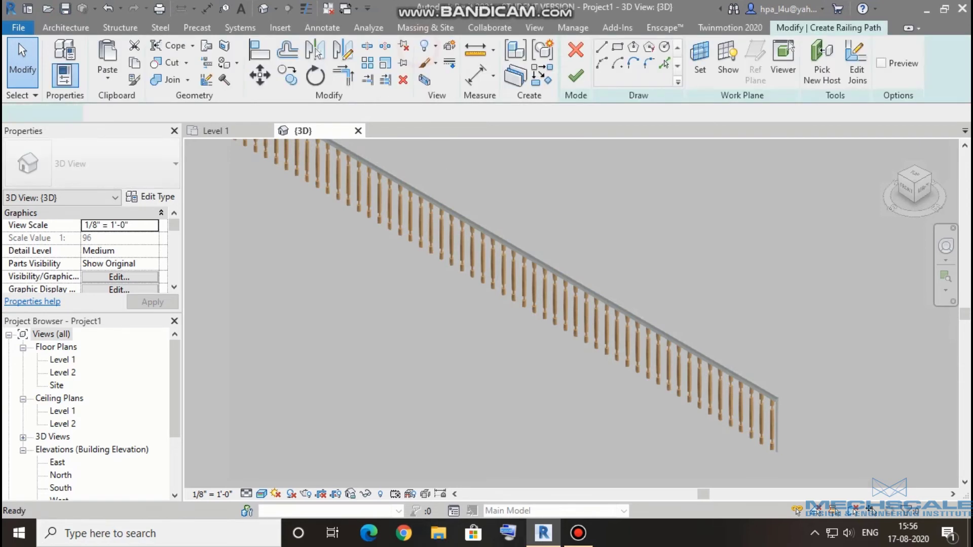
left_click(135, 163)
key("Up")
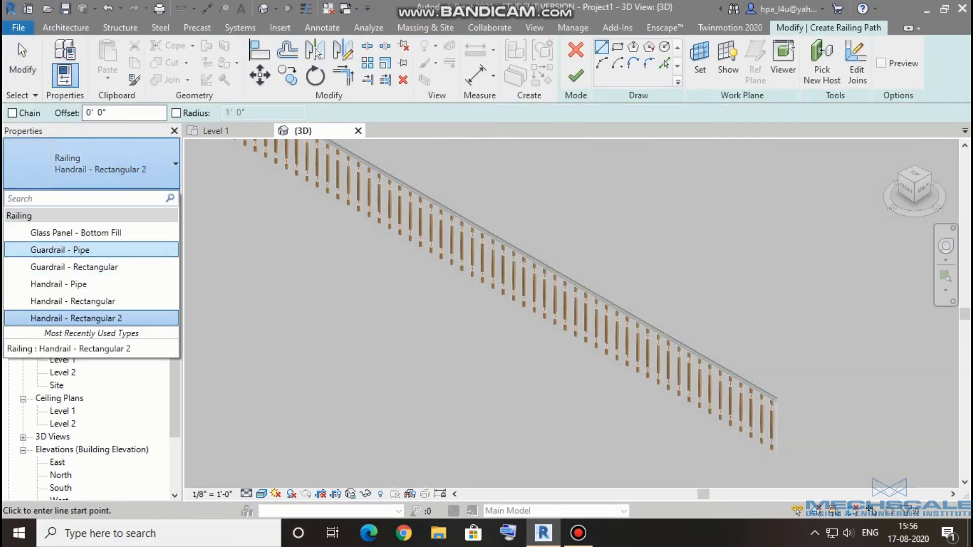
key("Up")
key("Return")
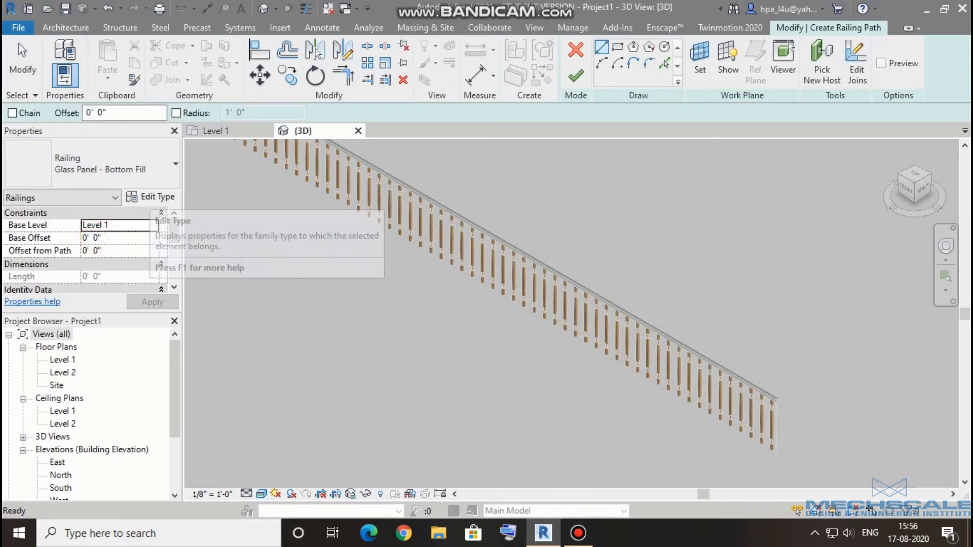
- Duplicate the railing type as 'Glass Panel - Bottom Fill 2'
left_click(150, 197)
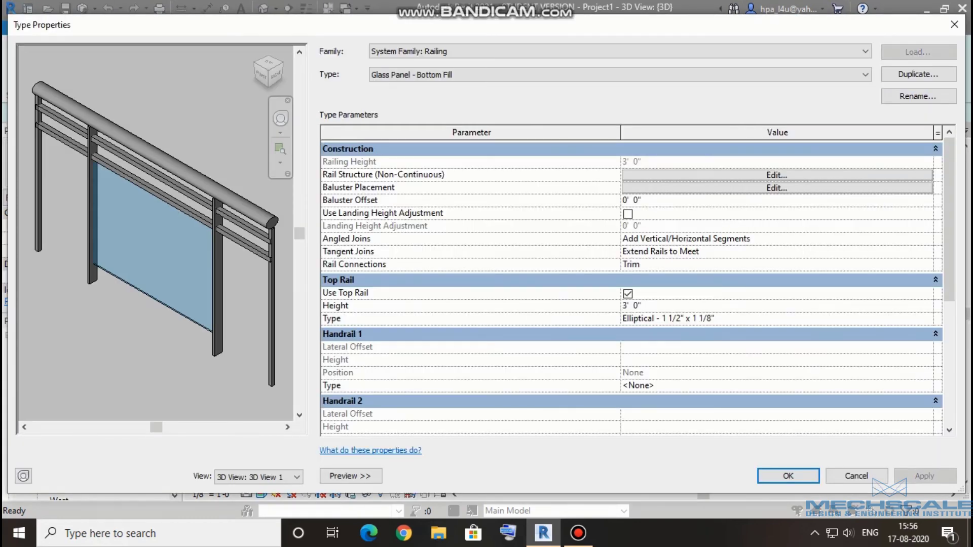
left_click(901, 76)
left_click(494, 287)
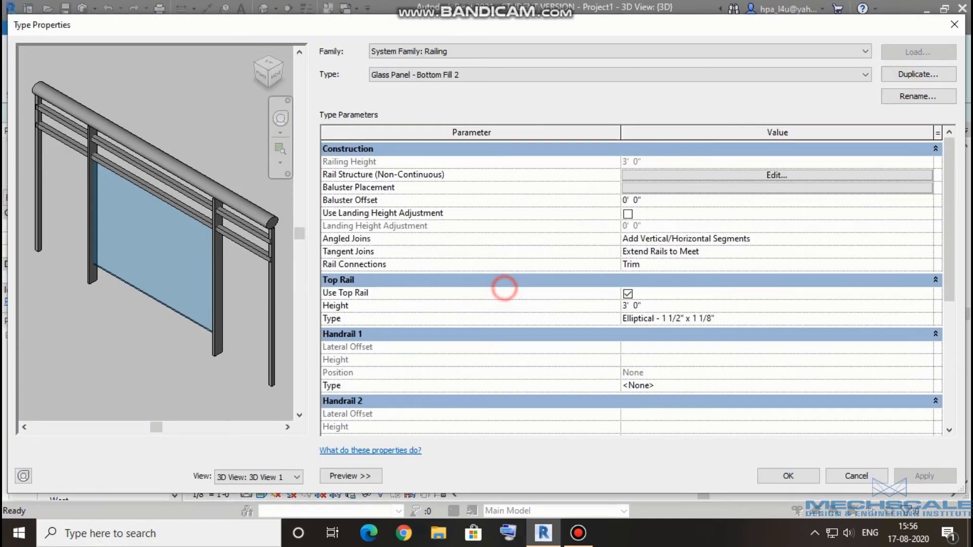
left_click(788, 475)
- Sketch a 56' 7" railing path and finish the railing
scroll(730, 314, "down", 1)
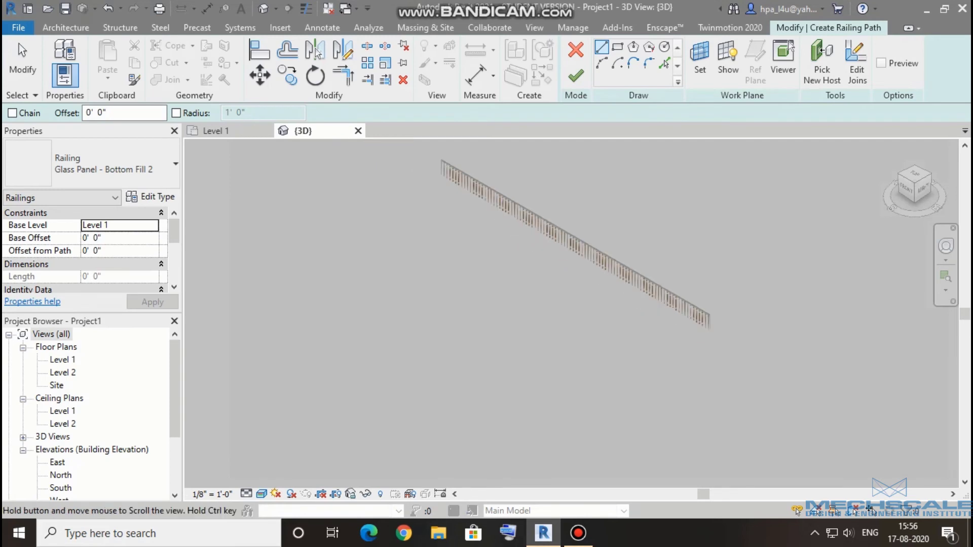
scroll(730, 314, "down", 1)
left_click(436, 231)
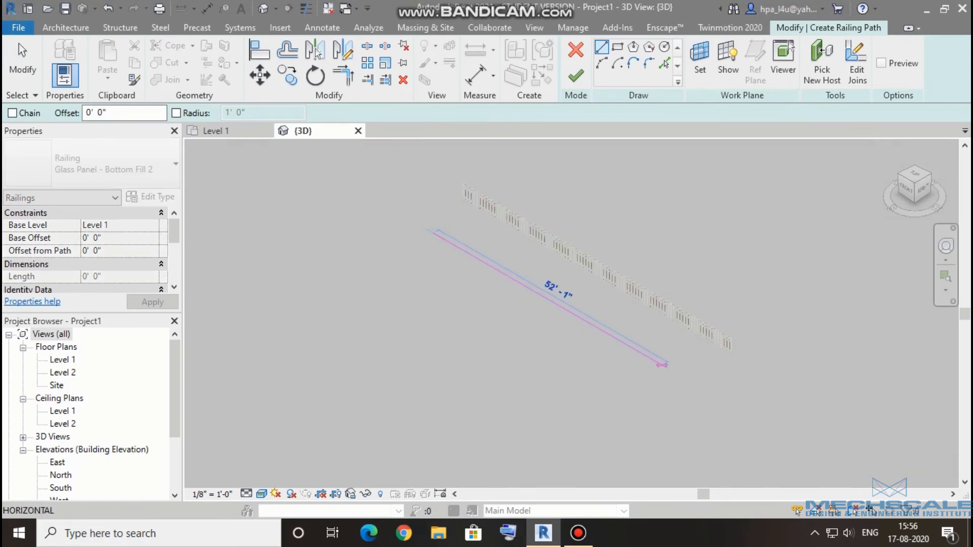
left_click(669, 381)
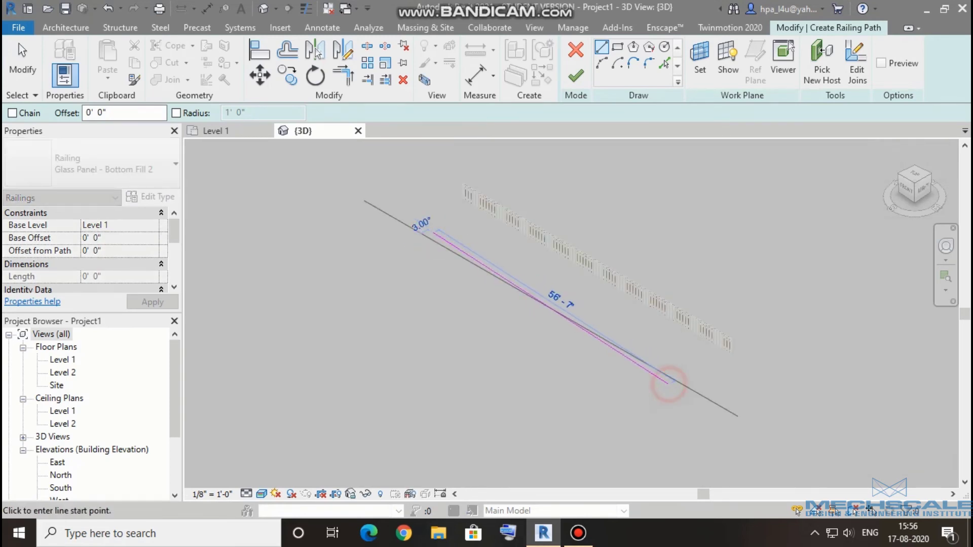
left_click(576, 76)
left_click(428, 421)
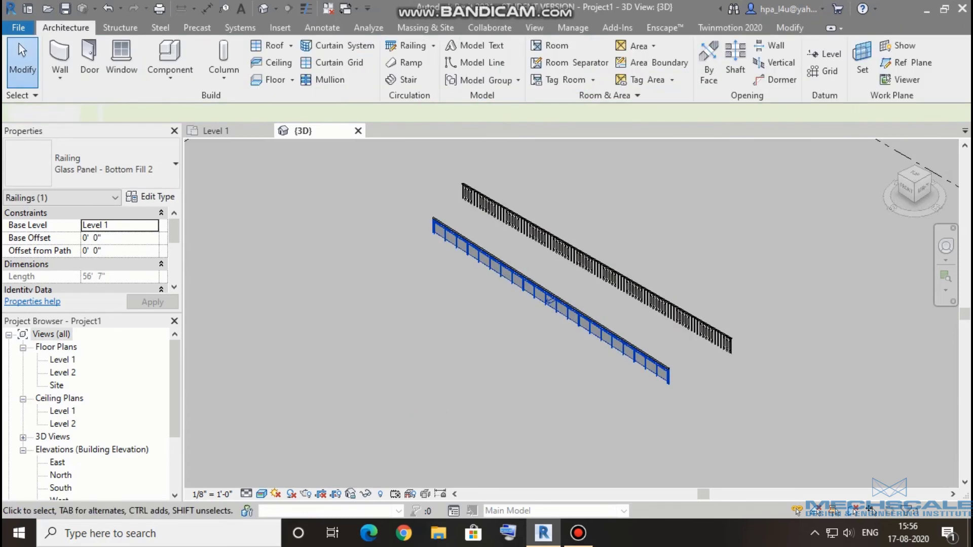
- Select the new glass-panel railing and review its type properties without changes
scroll(507, 294, "up", 3)
scroll(507, 294, "up", 2)
scroll(558, 304, "up", 2)
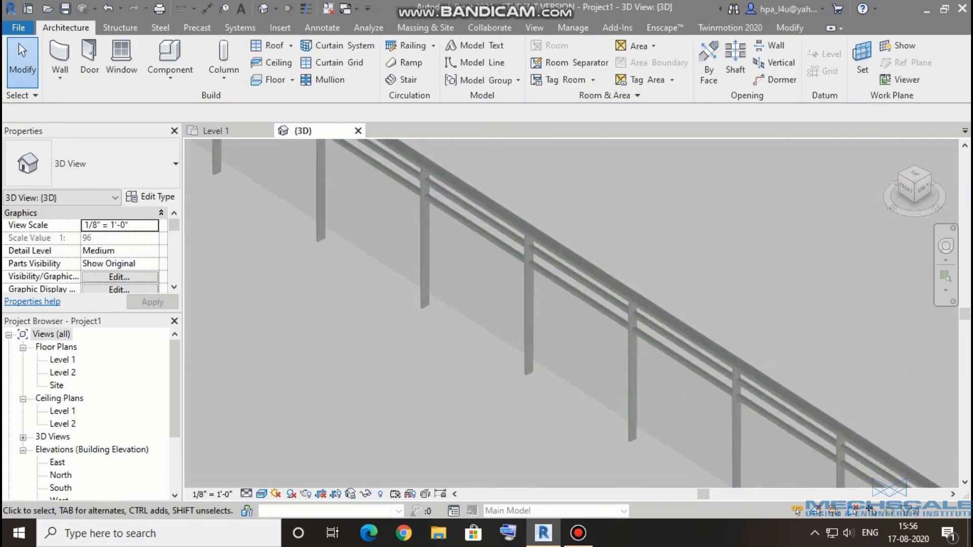
left_click(619, 292)
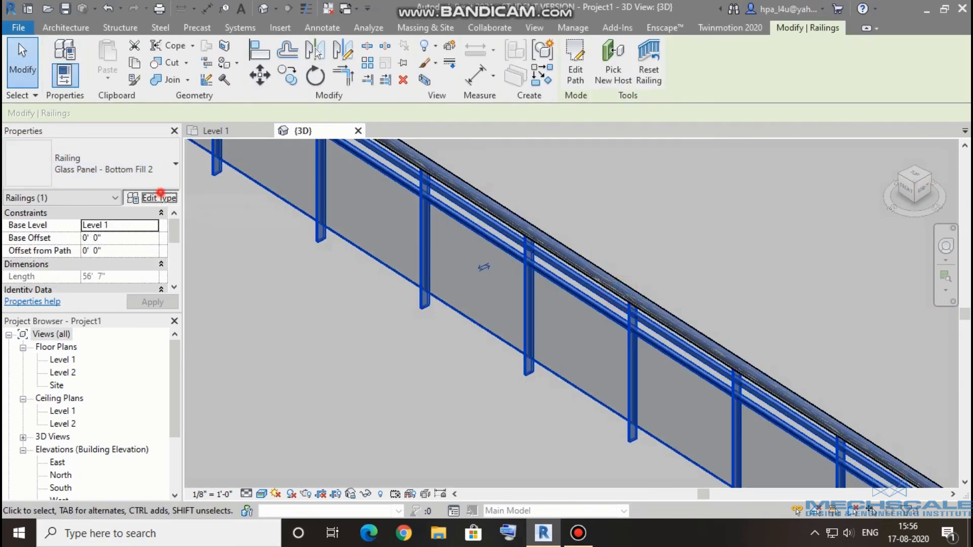
left_click(152, 197)
left_click(857, 476)
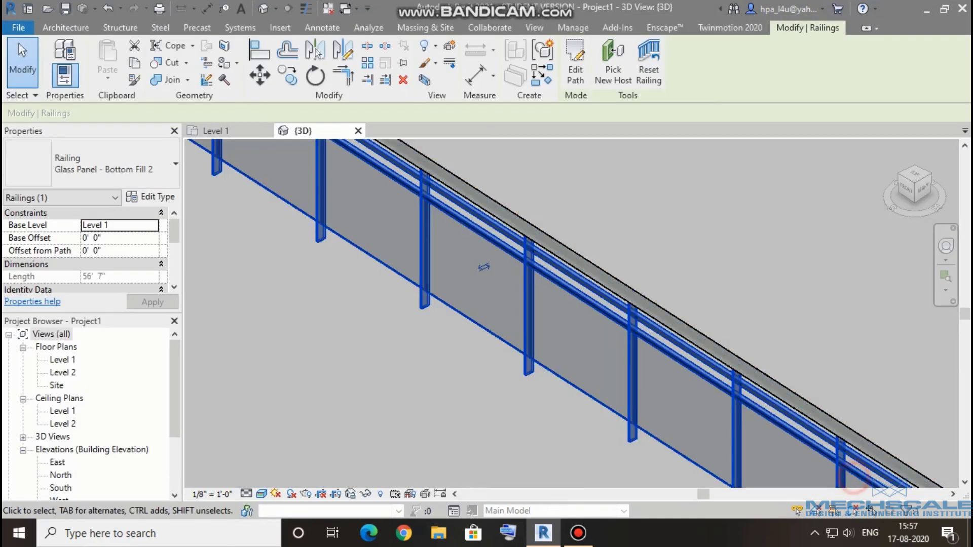
- Load 'baluster panal.rfa' from the Desktop, then reselect the glass-panel railing
left_click(280, 28)
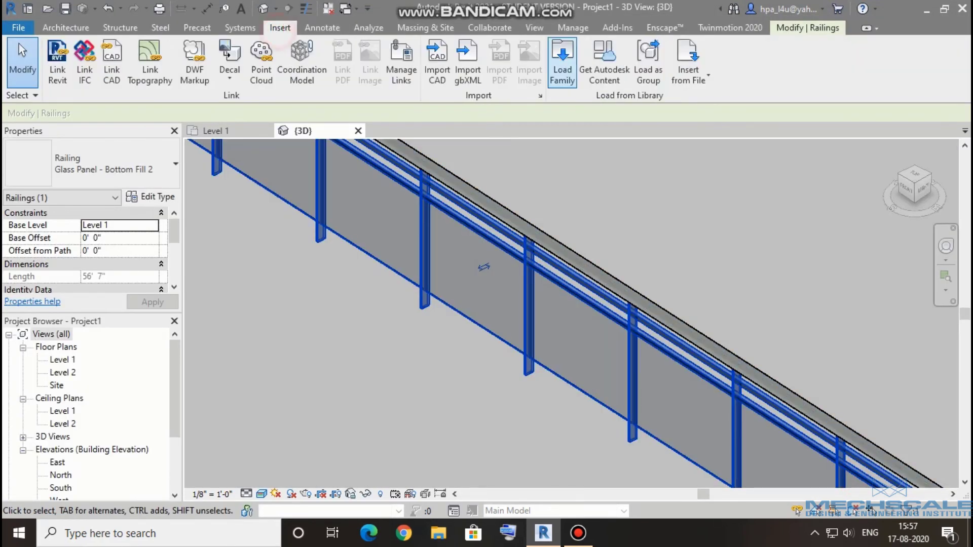
left_click(563, 71)
left_click(337, 263)
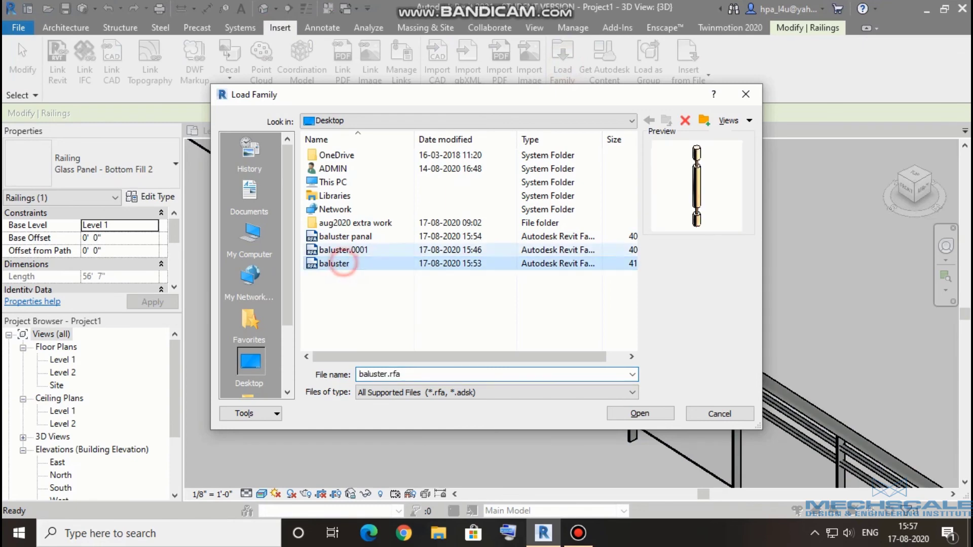
left_click(344, 238)
left_click(615, 414)
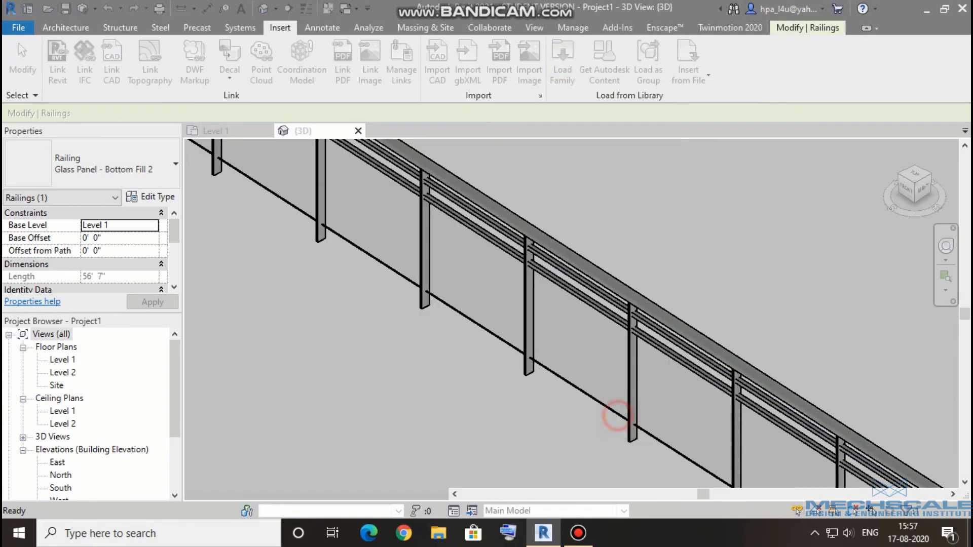
left_click(467, 420)
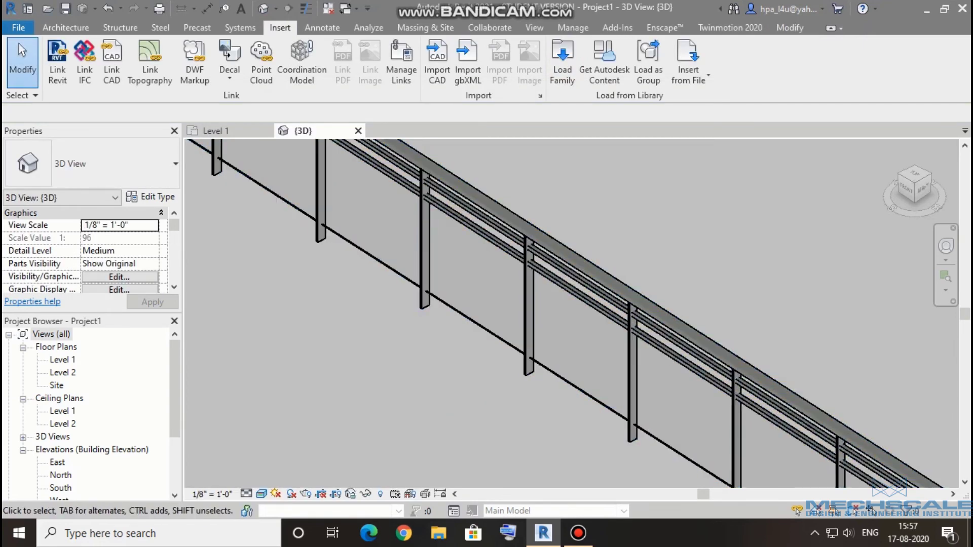
left_click(530, 301)
left_click(530, 302)
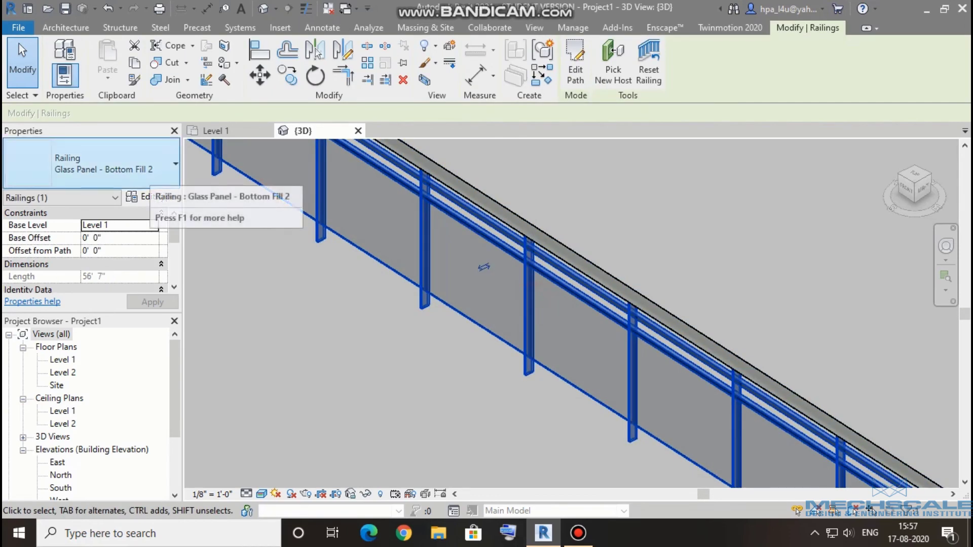
left_click(157, 197)
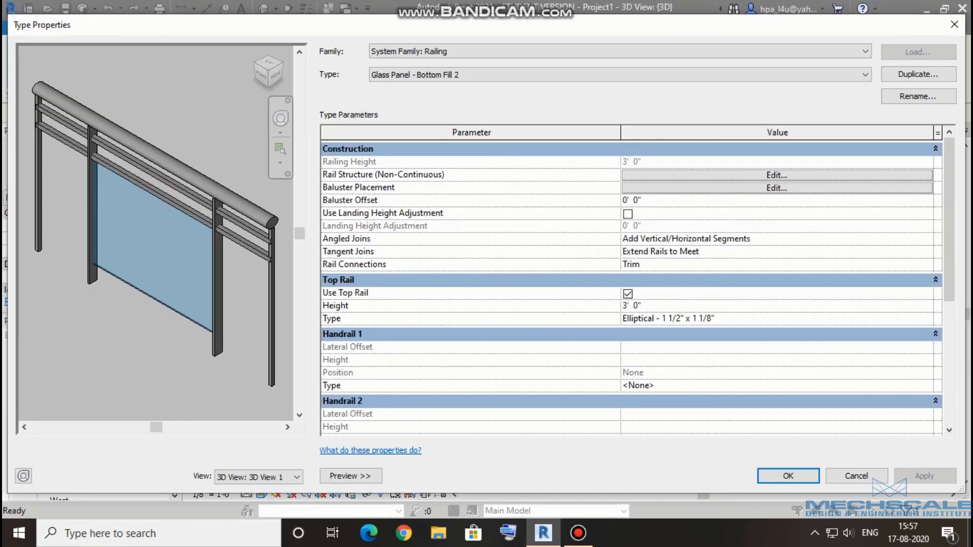
left_click(680, 187)
left_click(537, 138)
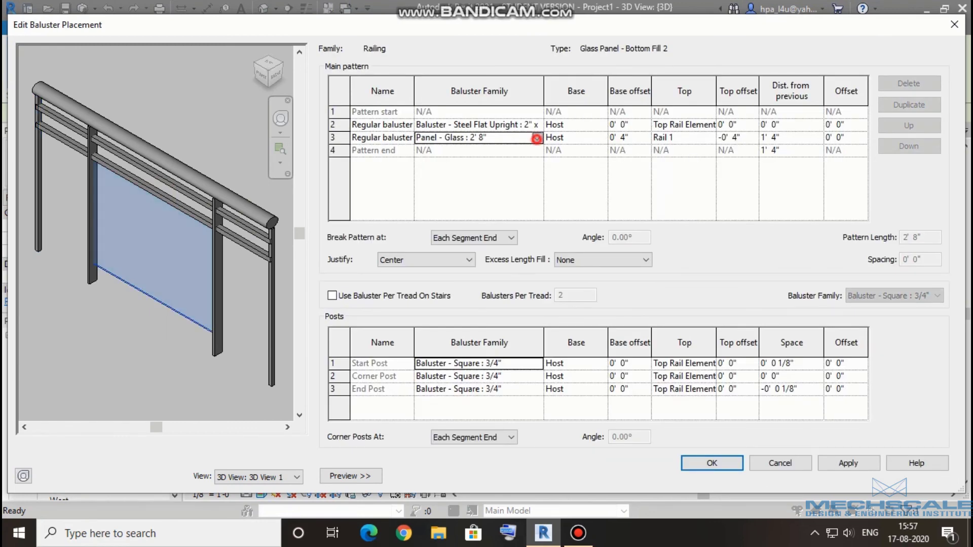
left_click(489, 203)
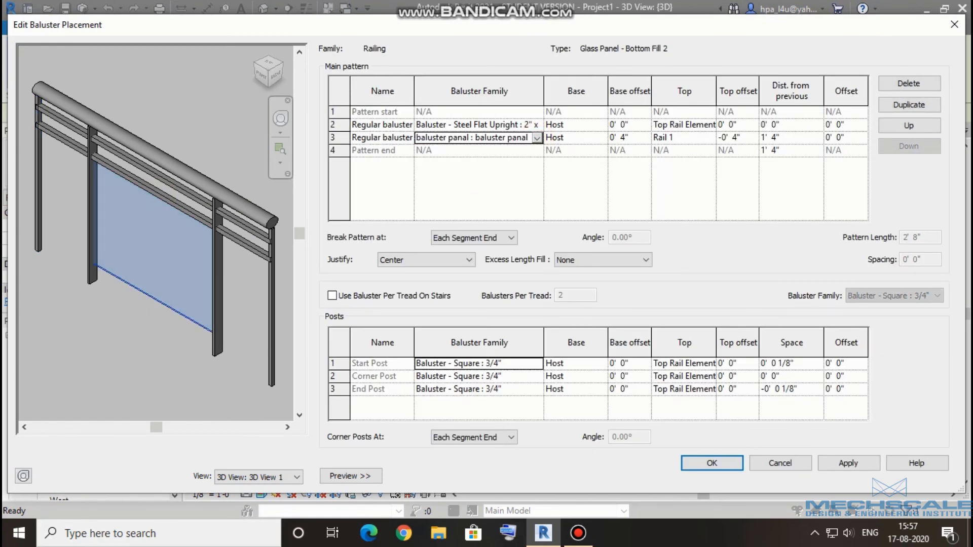
left_click(692, 462)
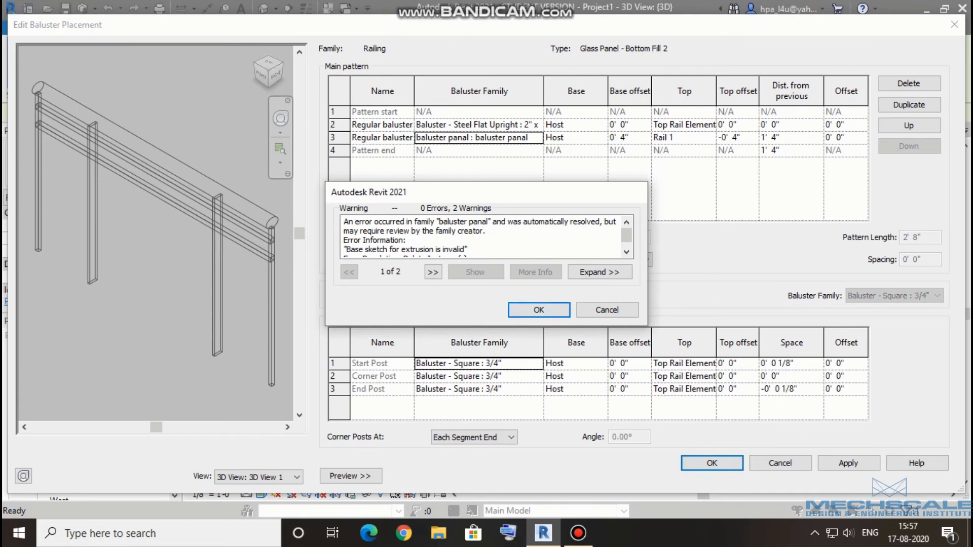
left_click(604, 309)
left_click(706, 188)
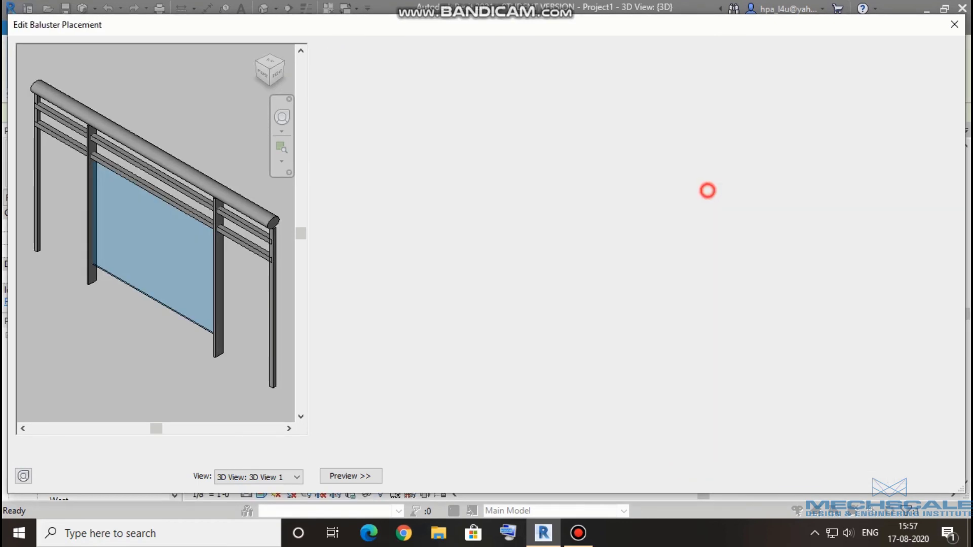
left_click(507, 137)
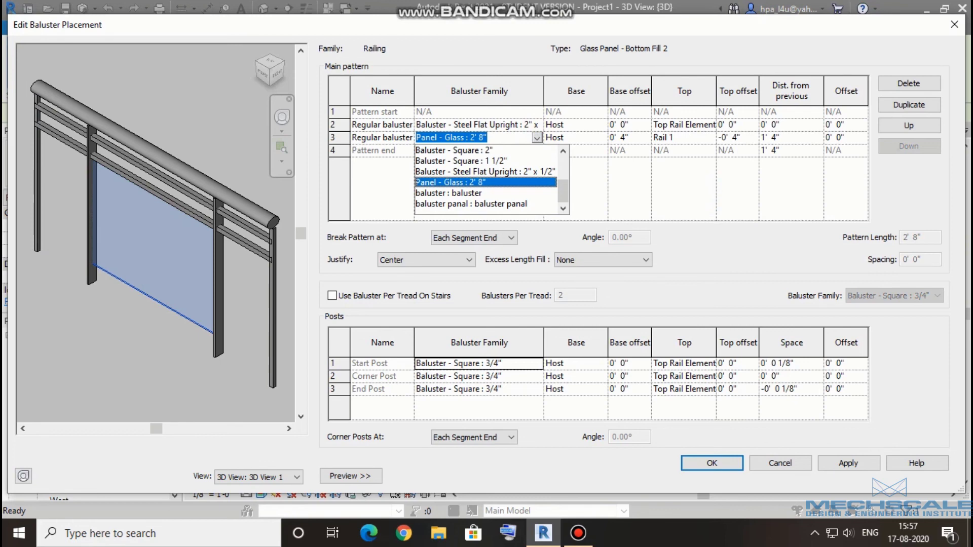
left_click(772, 464)
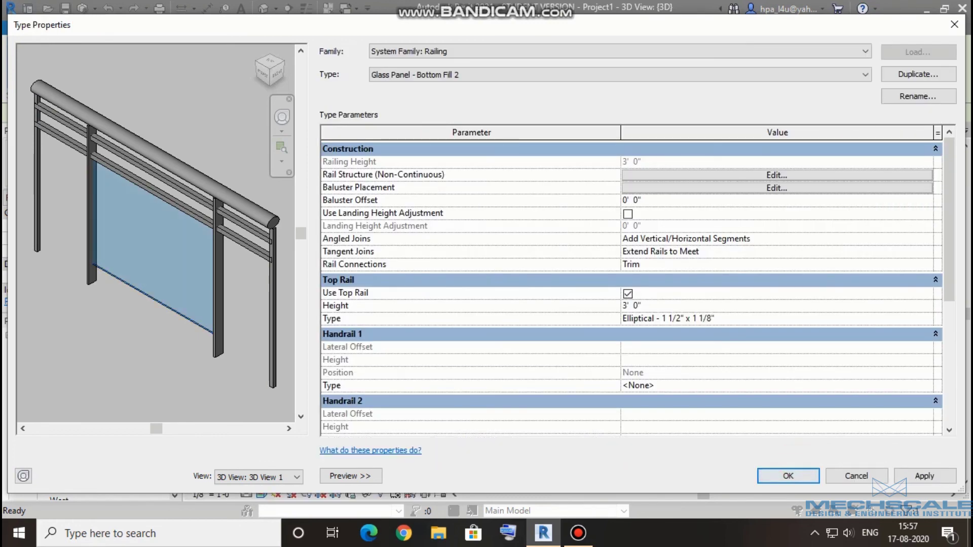
left_click(857, 475)
left_click(583, 533)
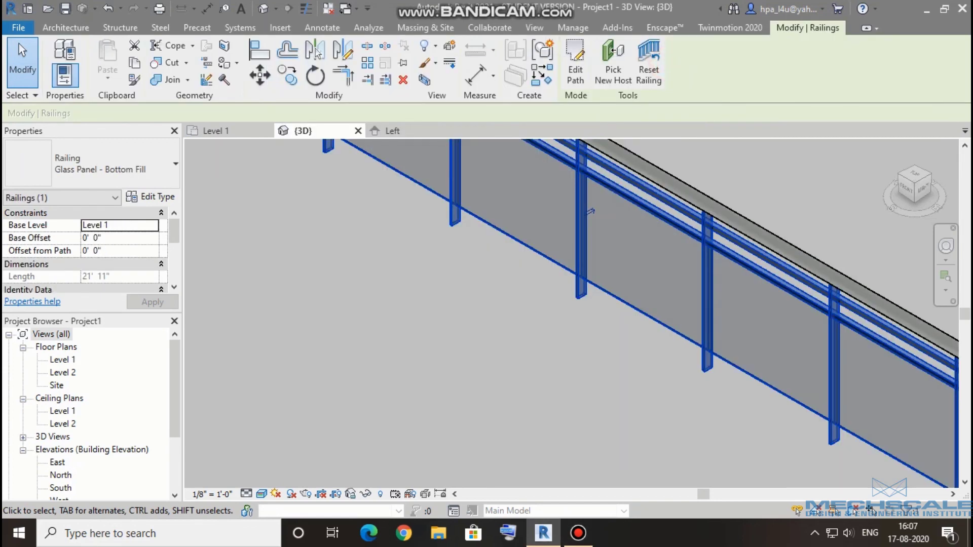
- Set row 3 of the Glass Panel - Bottom Fill baluster placement to 'baluster panal : baluster panal'
left_click(478, 374)
scroll(474, 245, "up", 3)
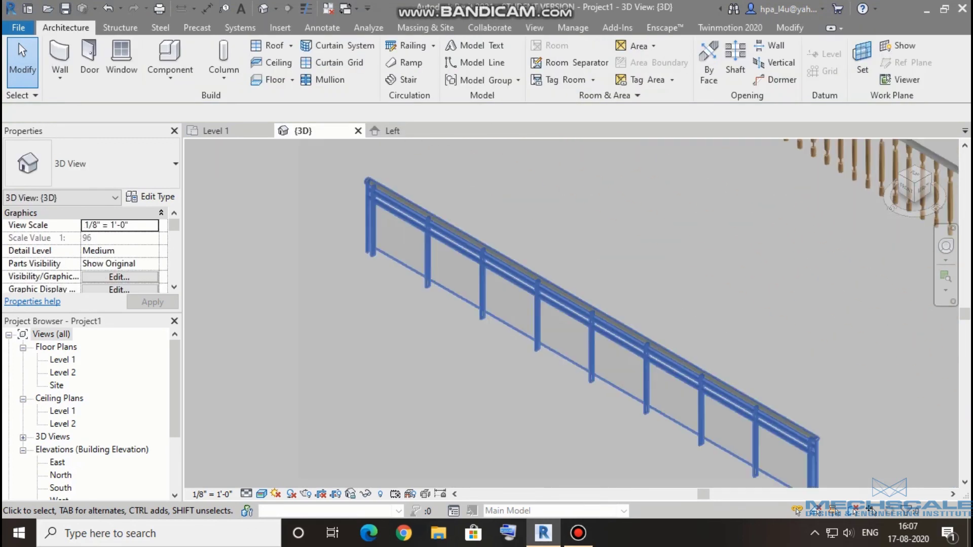
left_click(473, 243)
left_click(150, 196)
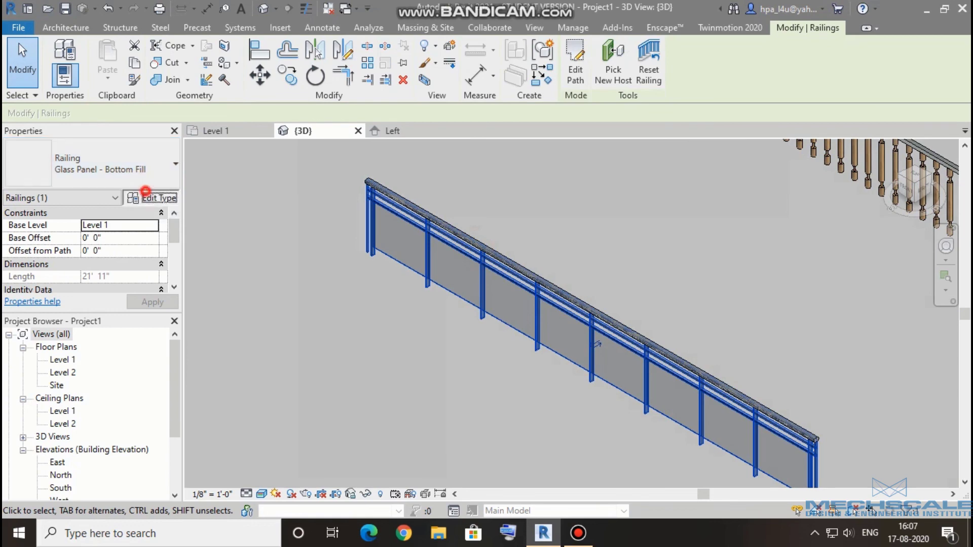
left_click(611, 187)
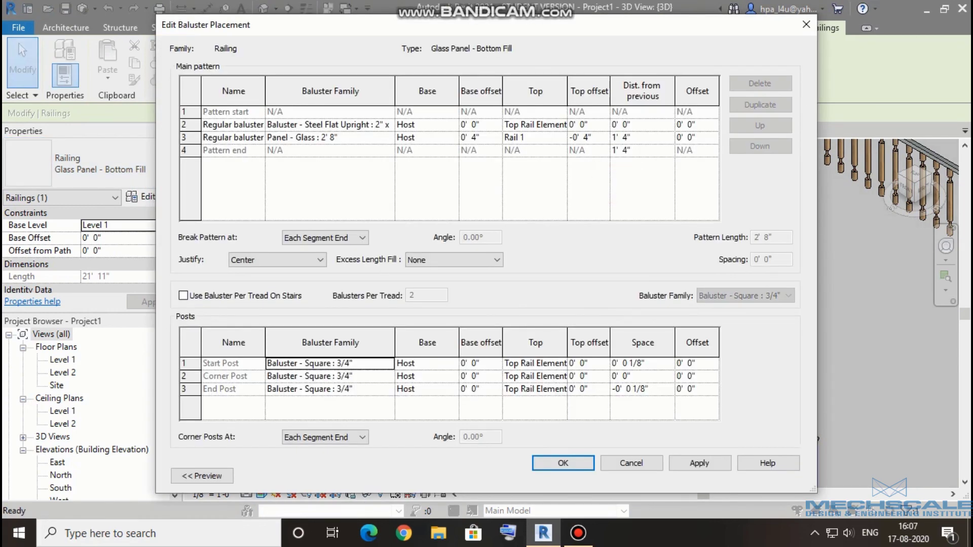
left_click(330, 137)
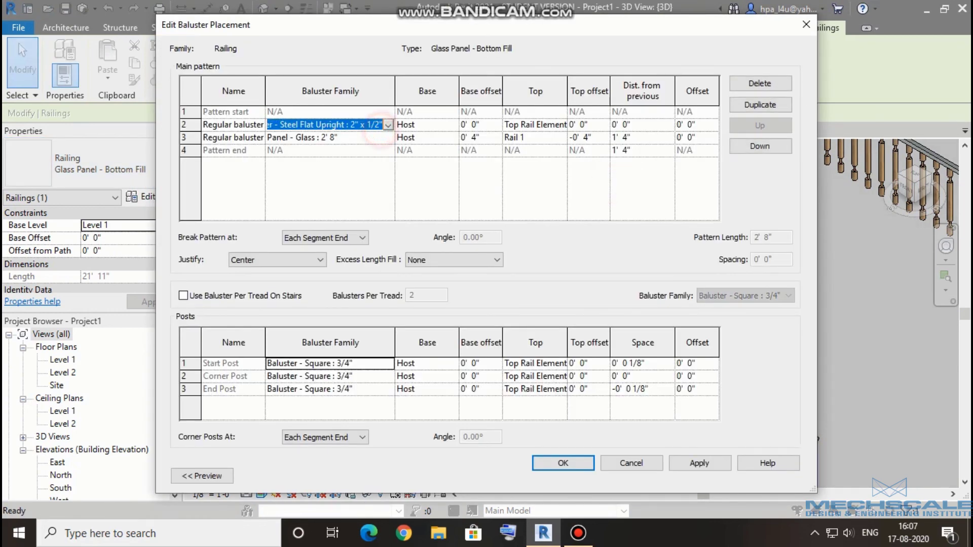
left_click(388, 138)
left_click(352, 209)
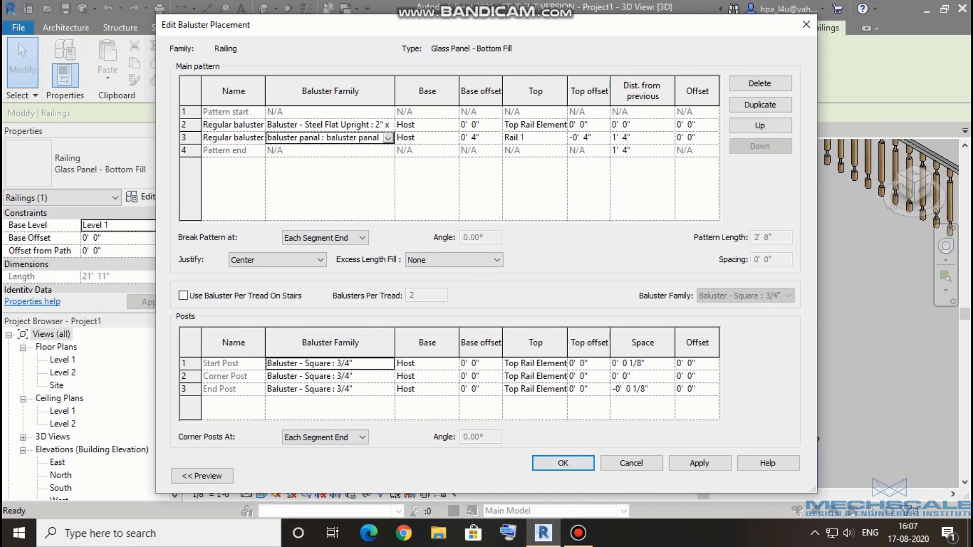
left_click(568, 464)
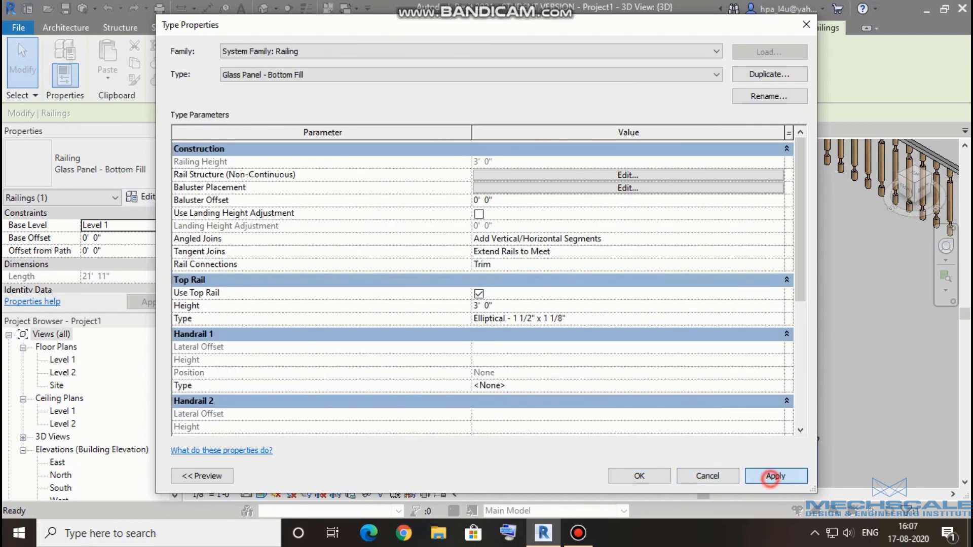
- Apply the type change and inspect the new square panels with circular openings
left_click(639, 475)
left_click(571, 431)
scroll(496, 334, "up", 3)
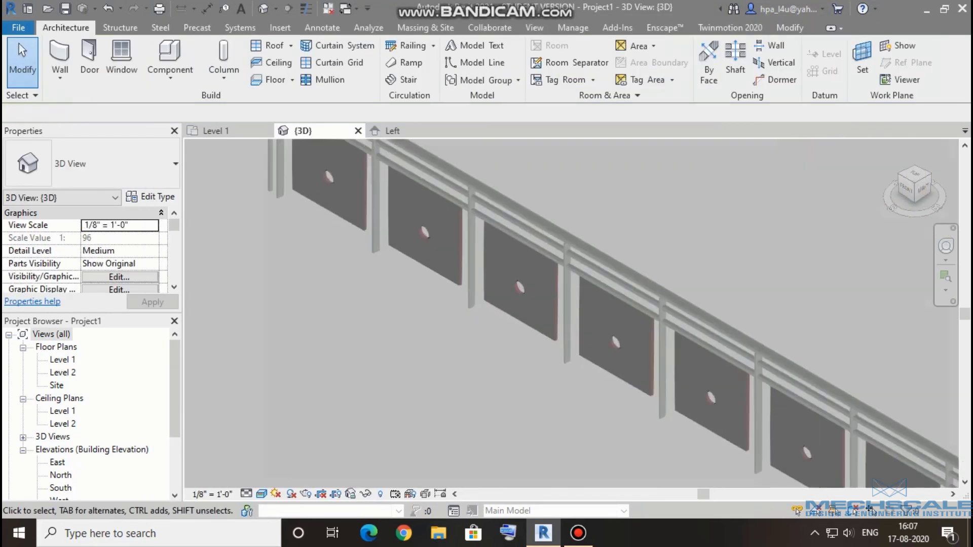
scroll(558, 314, "down", 5)
scroll(557, 315, "up", 3)
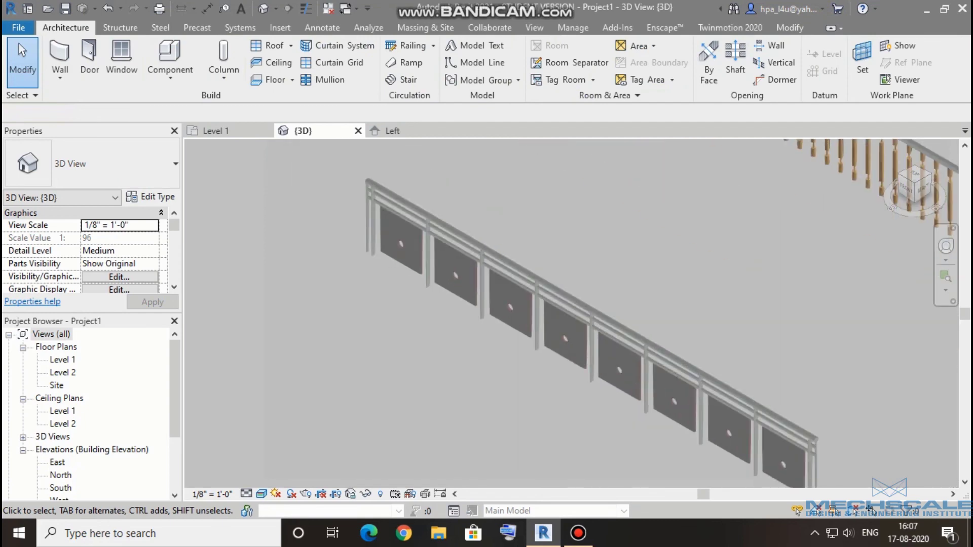